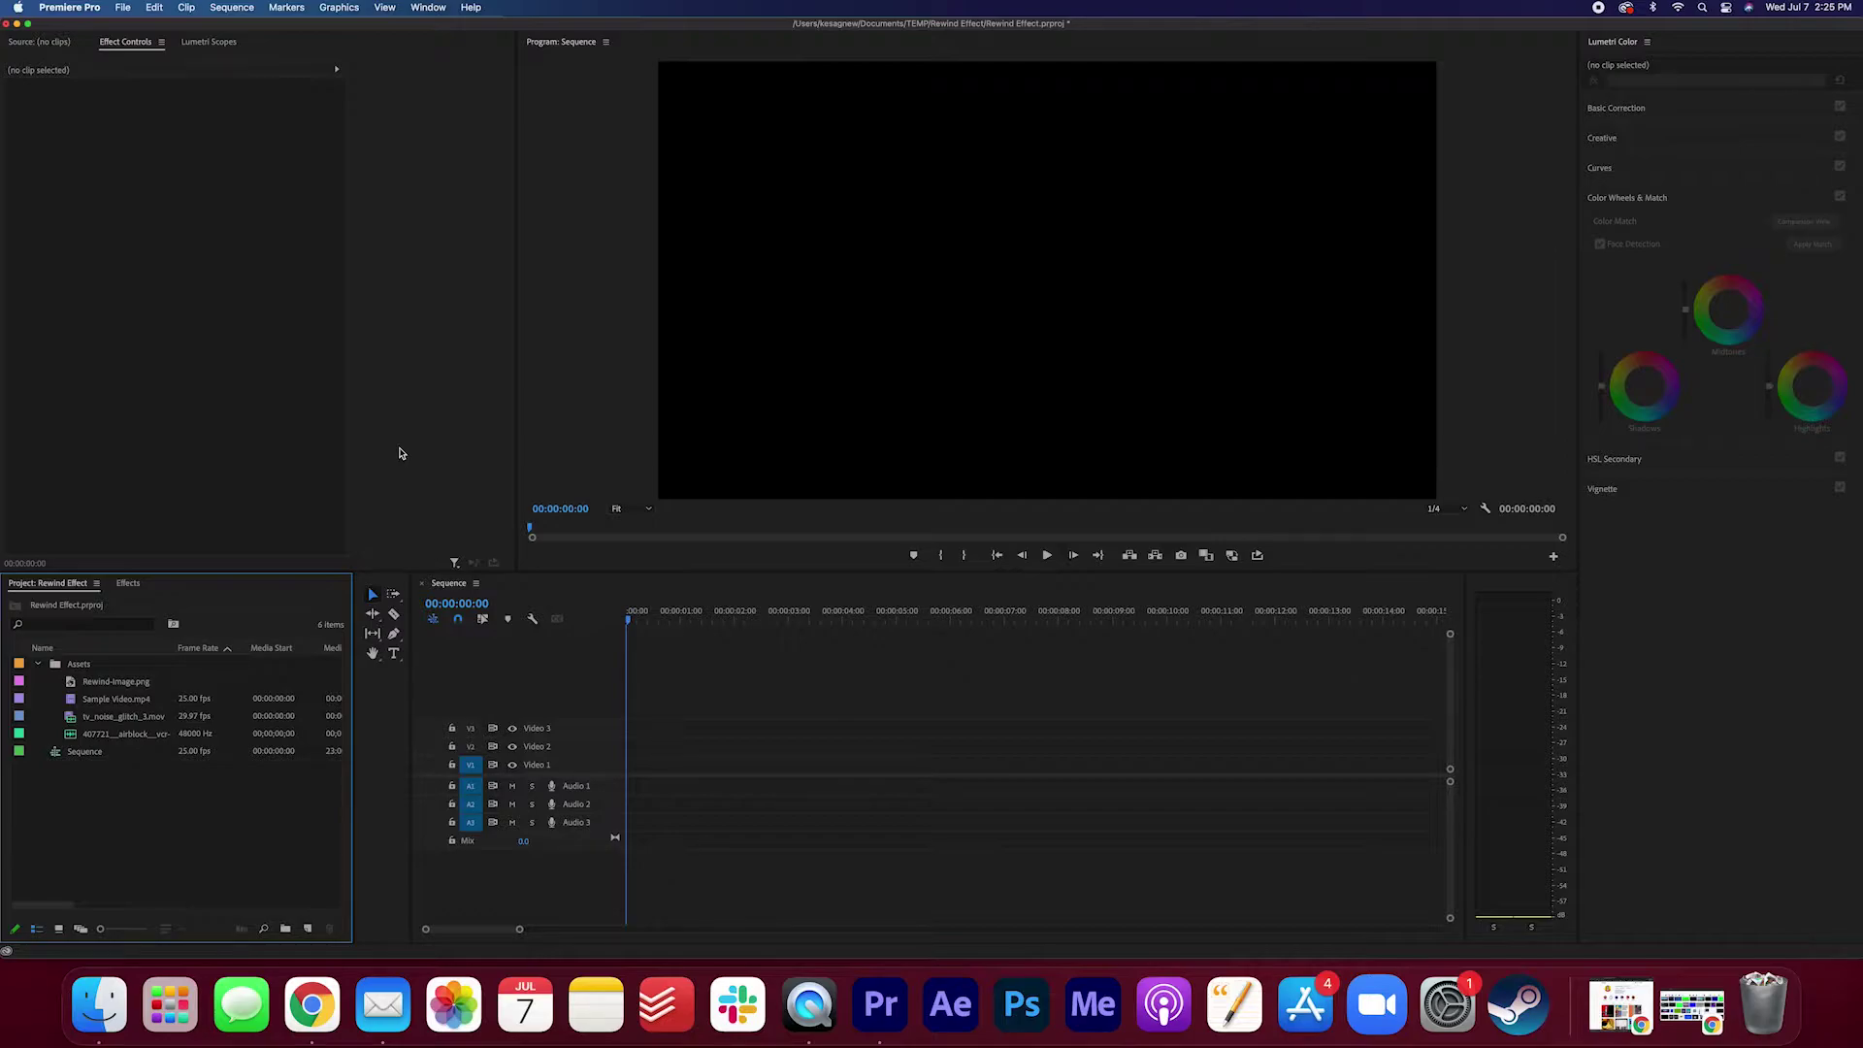
- Load Sample Video.mp4 in the Source monitor, review the kick, and mark a 00:00:02:12 section
{"action": "double_click", "coordinate": [117, 699]}
{"action": "left_click", "coordinate": [12, 530]}
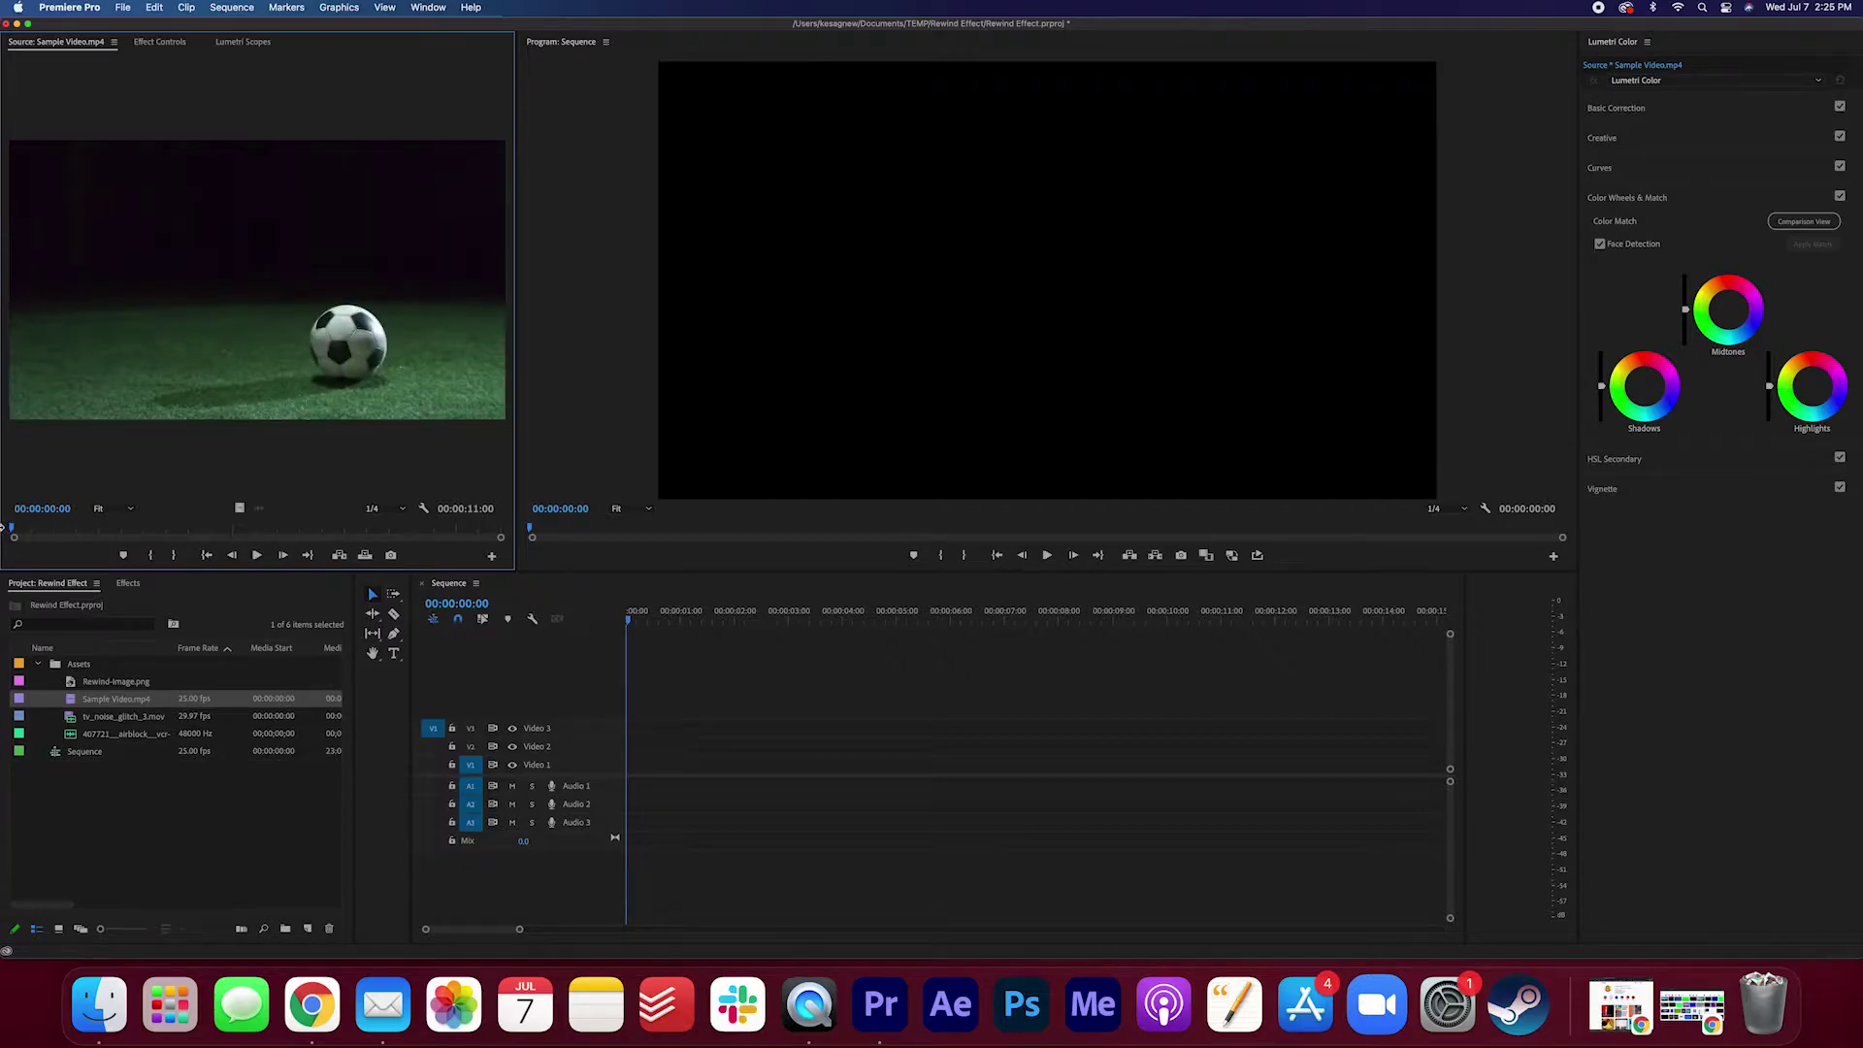
{"action": "key", "text": "space"}
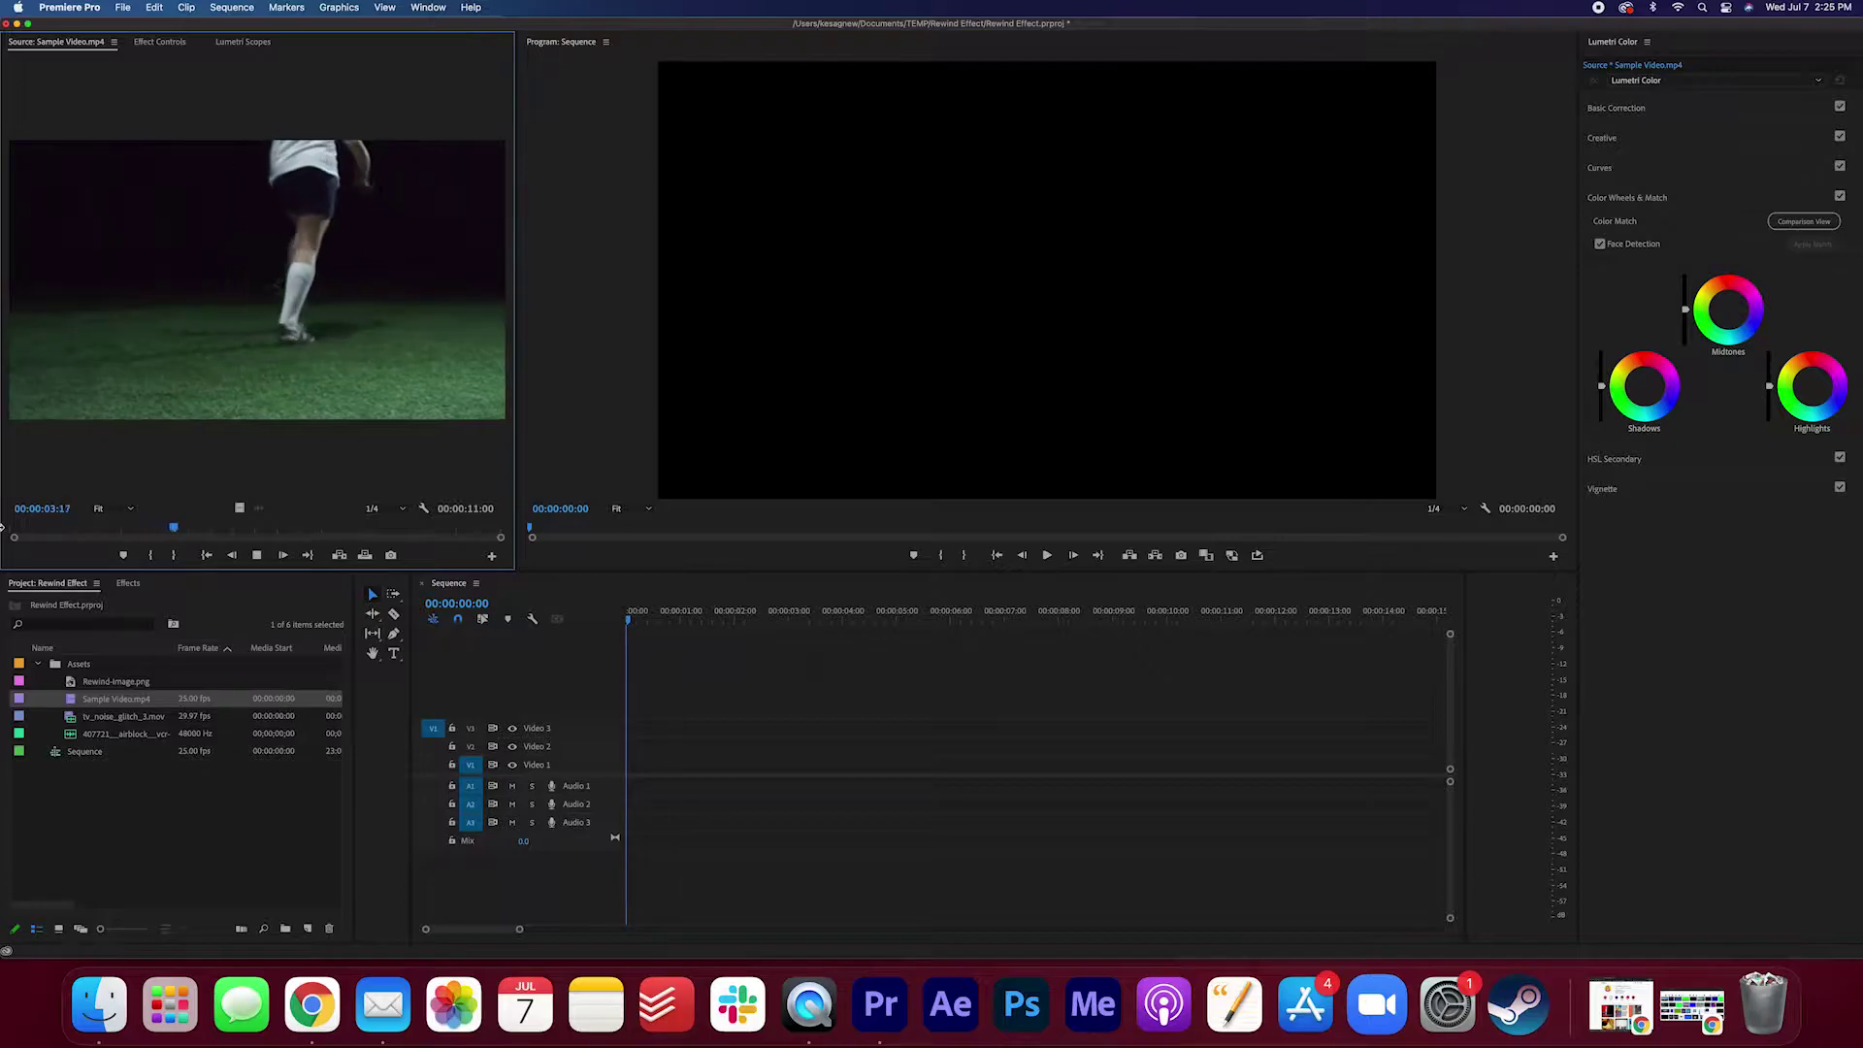
{"action": "key", "text": "space"}
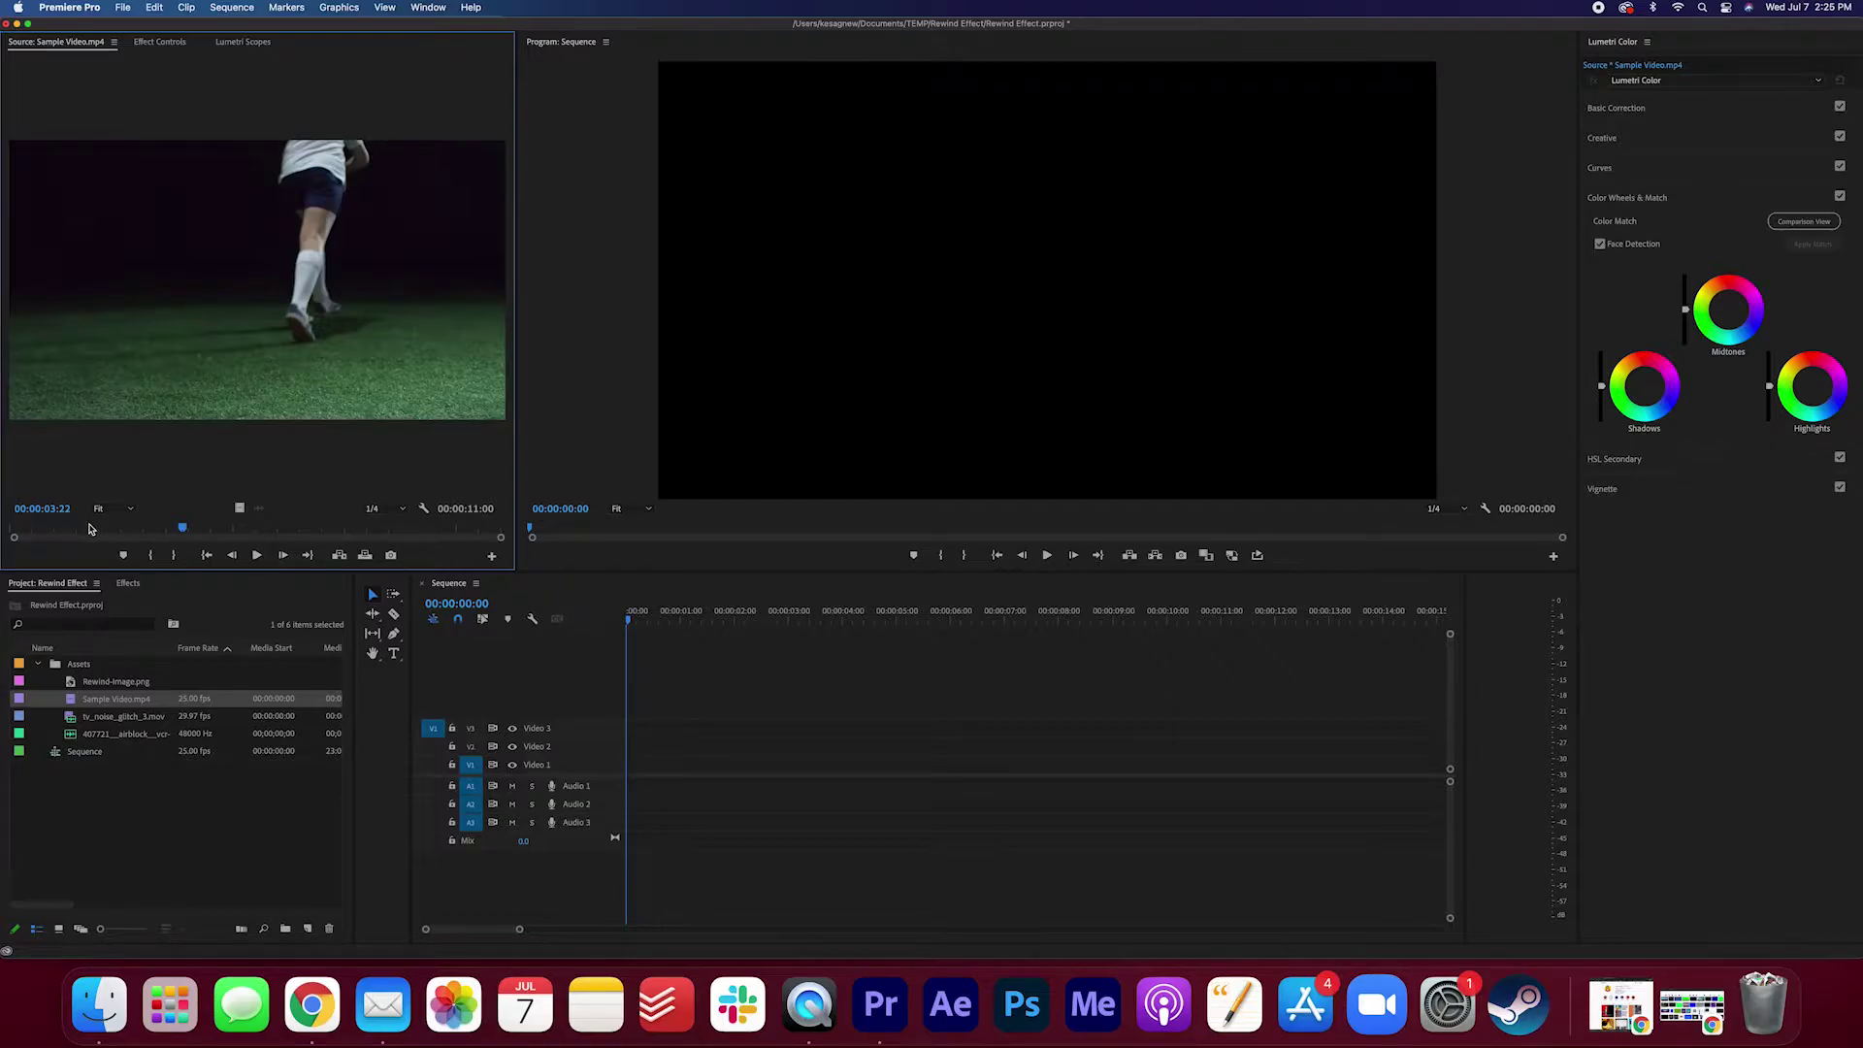
{"action": "left_click", "coordinate": [54, 533]}
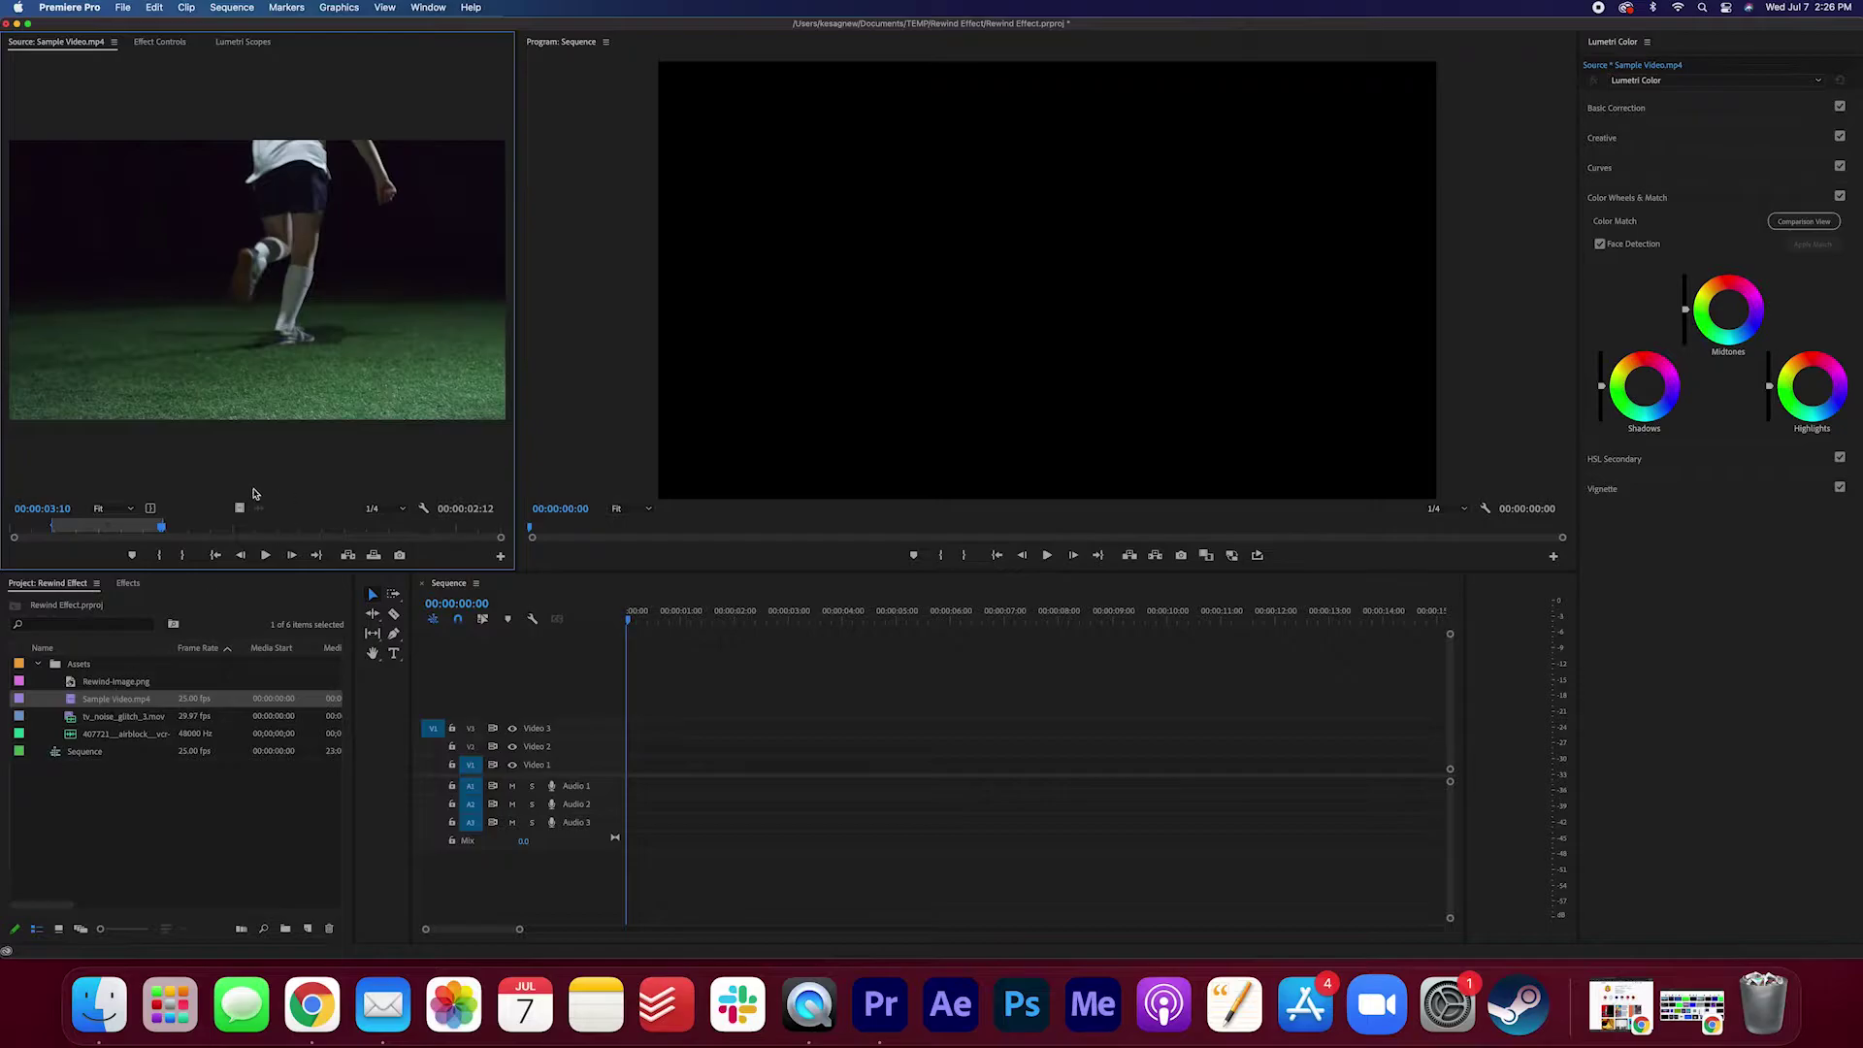
- Place the marked footage on Video 1 and add a duplicate right after it
{"action": "left_click_drag", "start_coordinate": [238, 508], "coordinate": [613, 776]}
{"action": "key", "text": "Down"}
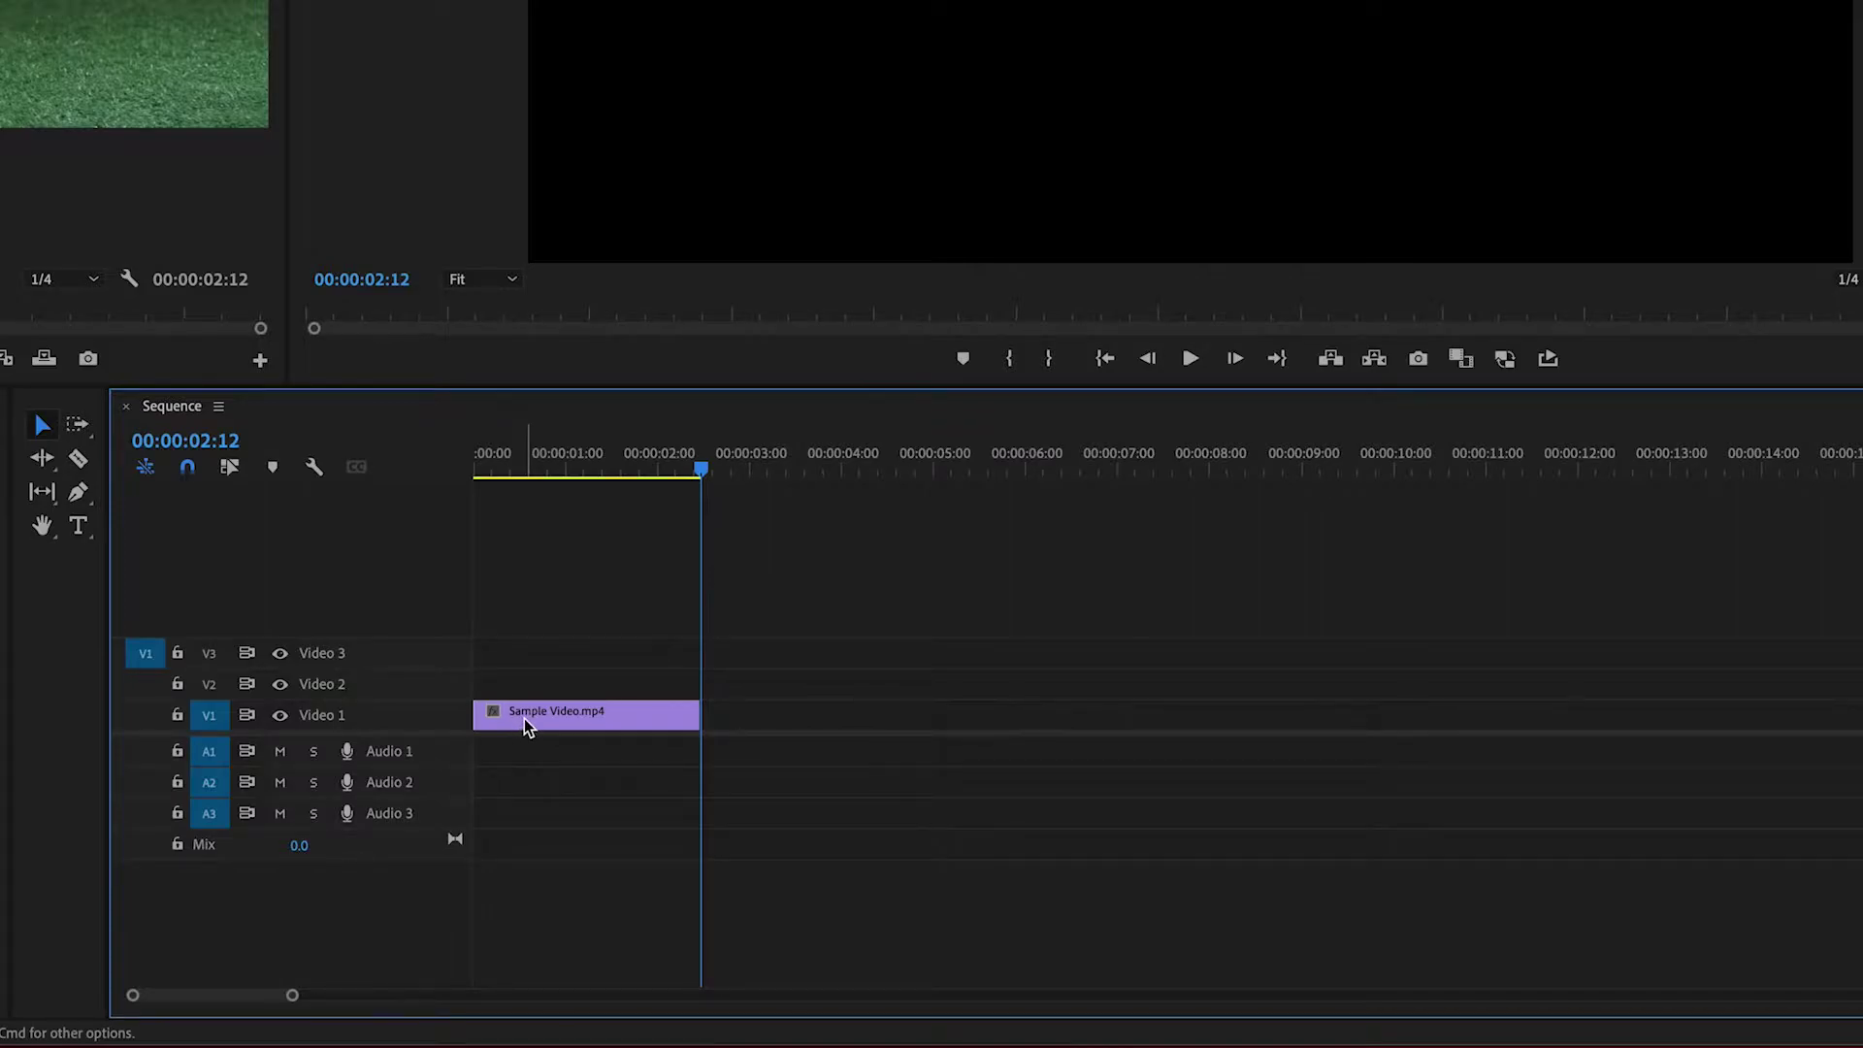
{"action": "mouse_move", "coordinate": [524, 726]}
{"action": "left_click_drag", "start_coordinate": [525, 720], "coordinate": [765, 719]}
- Enable Reverse Speed on the second clip and play the sequence to check the rewind
{"action": "right_click", "coordinate": [801, 718]}
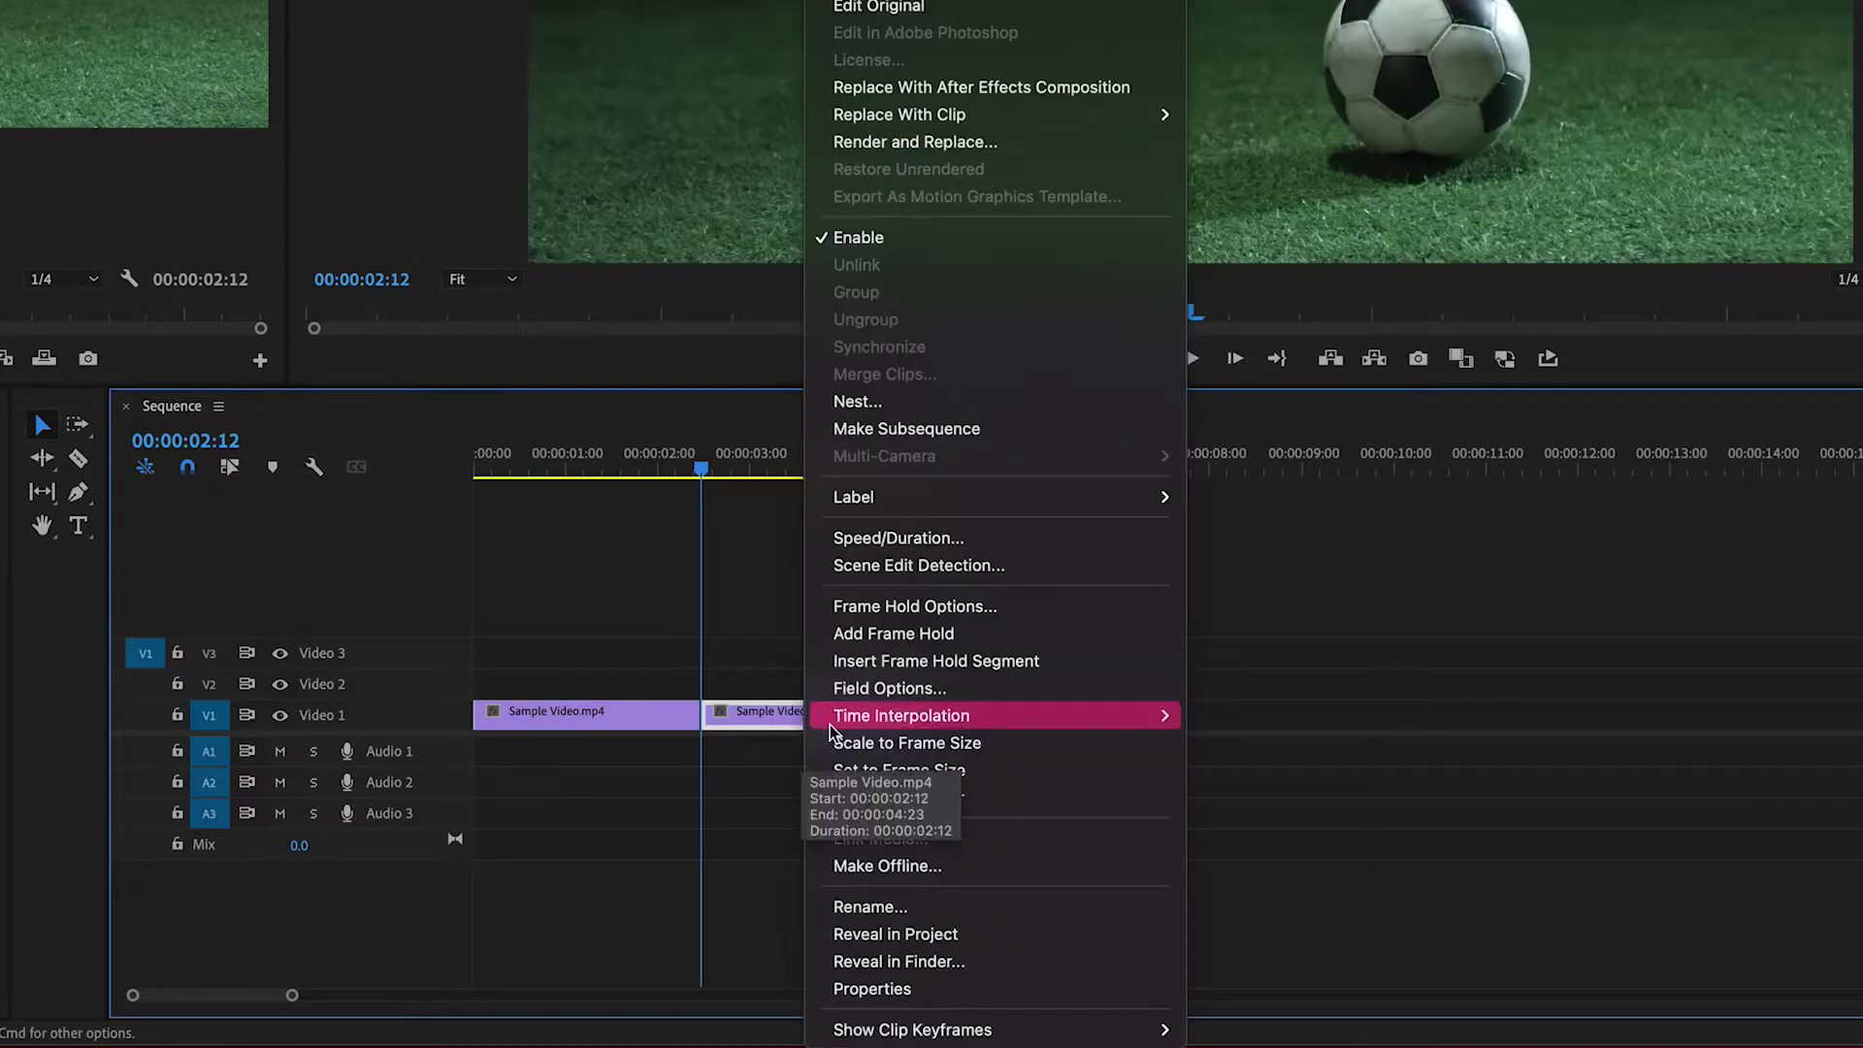
{"action": "left_click", "coordinate": [1012, 543]}
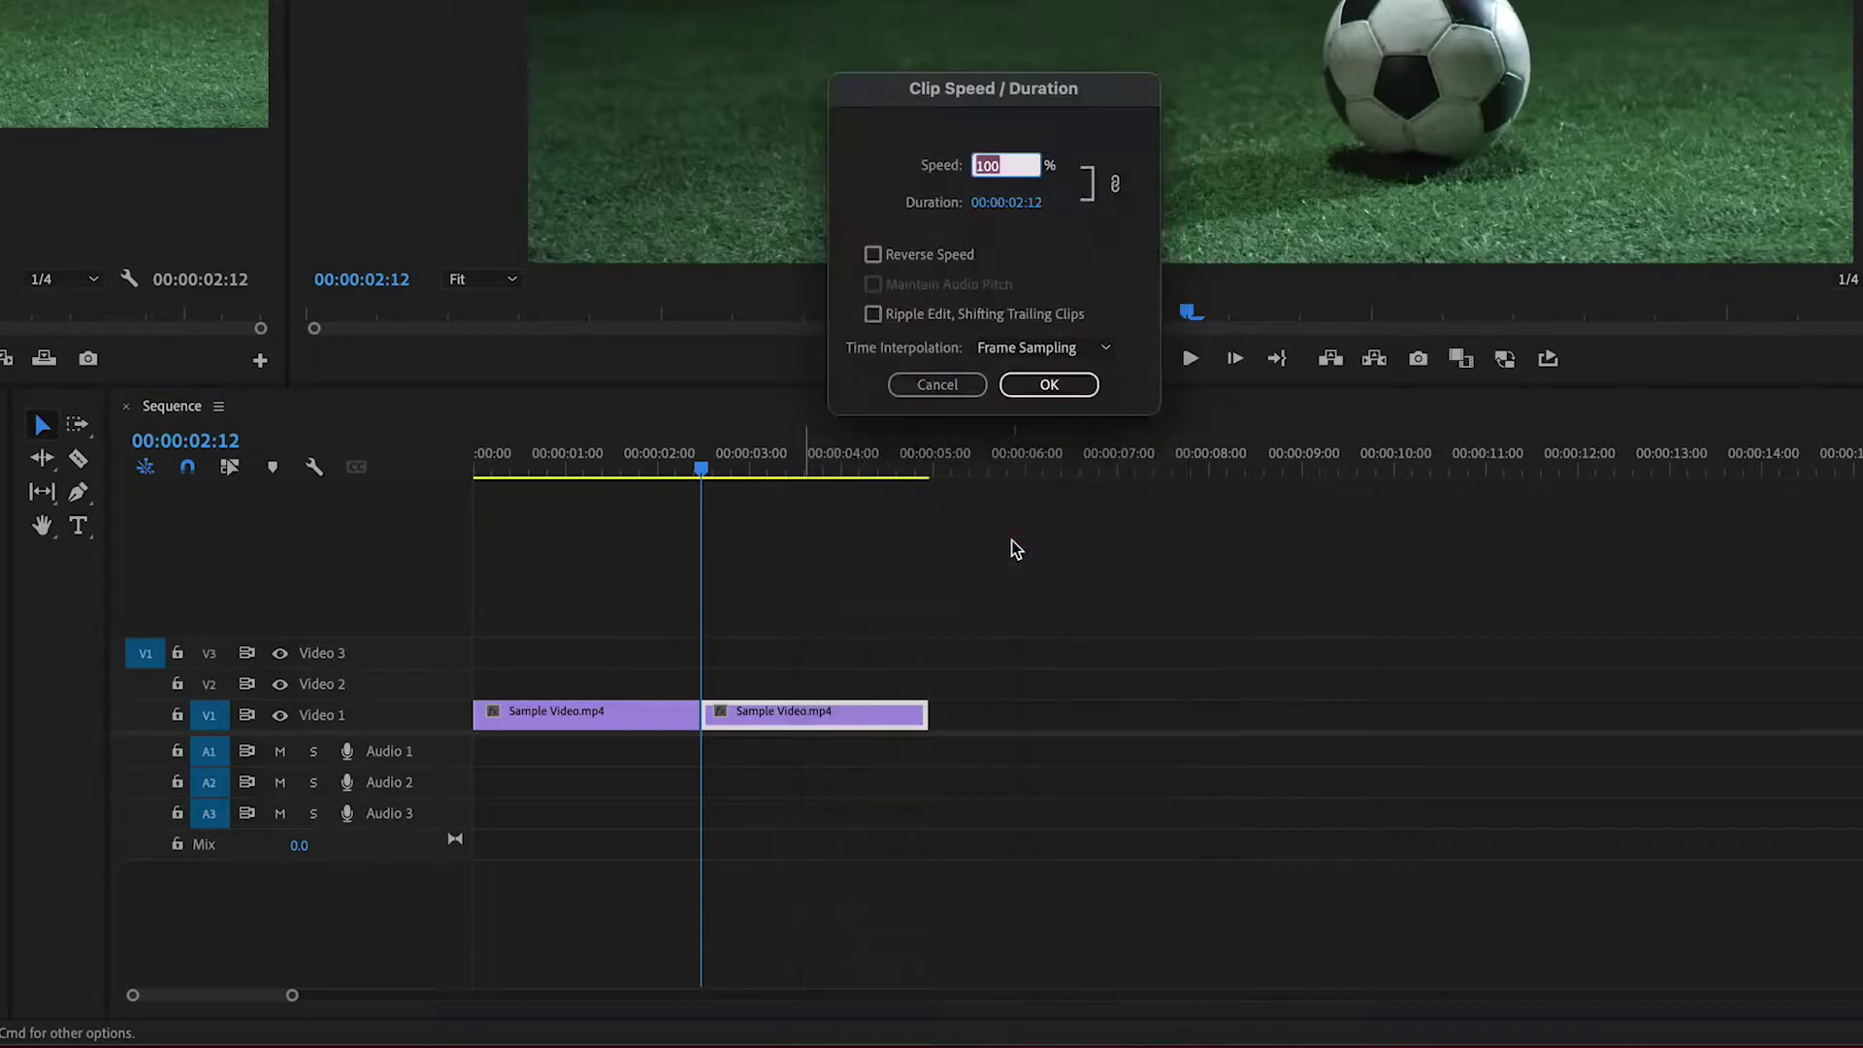
{"action": "left_click", "coordinate": [873, 255]}
{"action": "left_click", "coordinate": [1049, 385]}
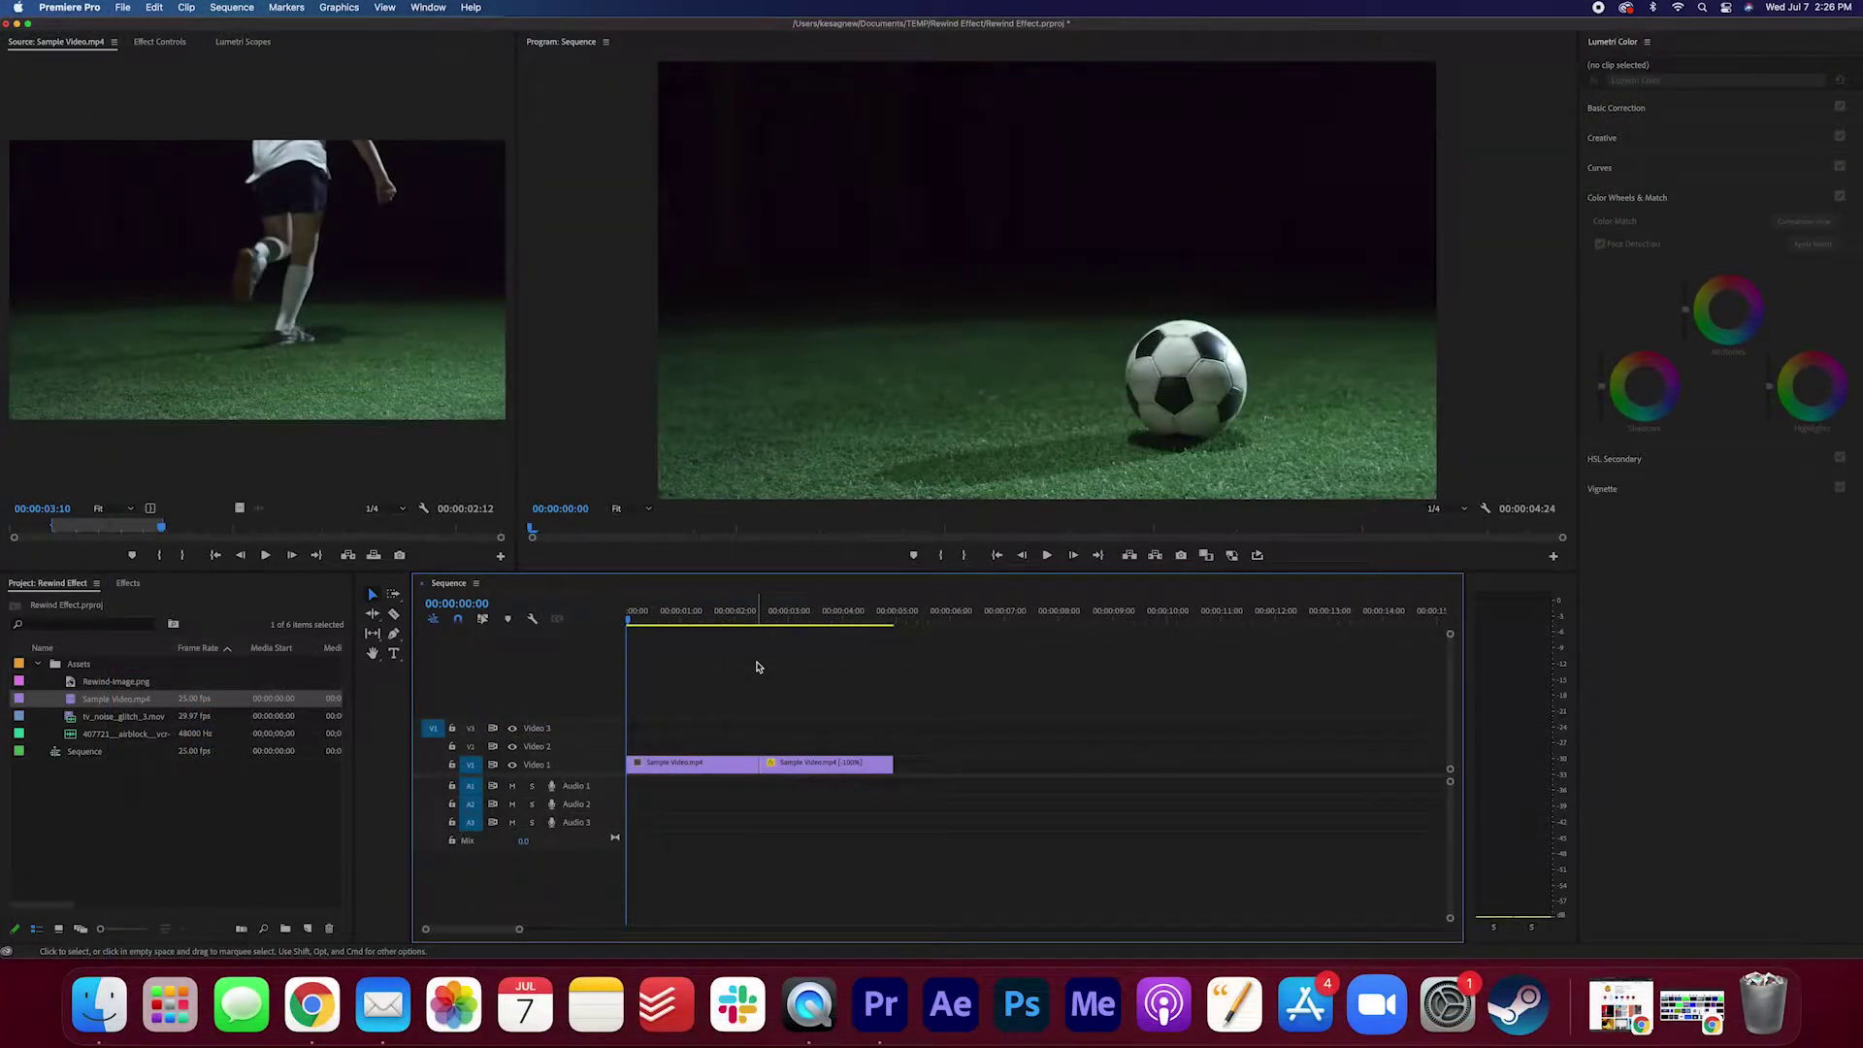
{"action": "key", "text": "space"}
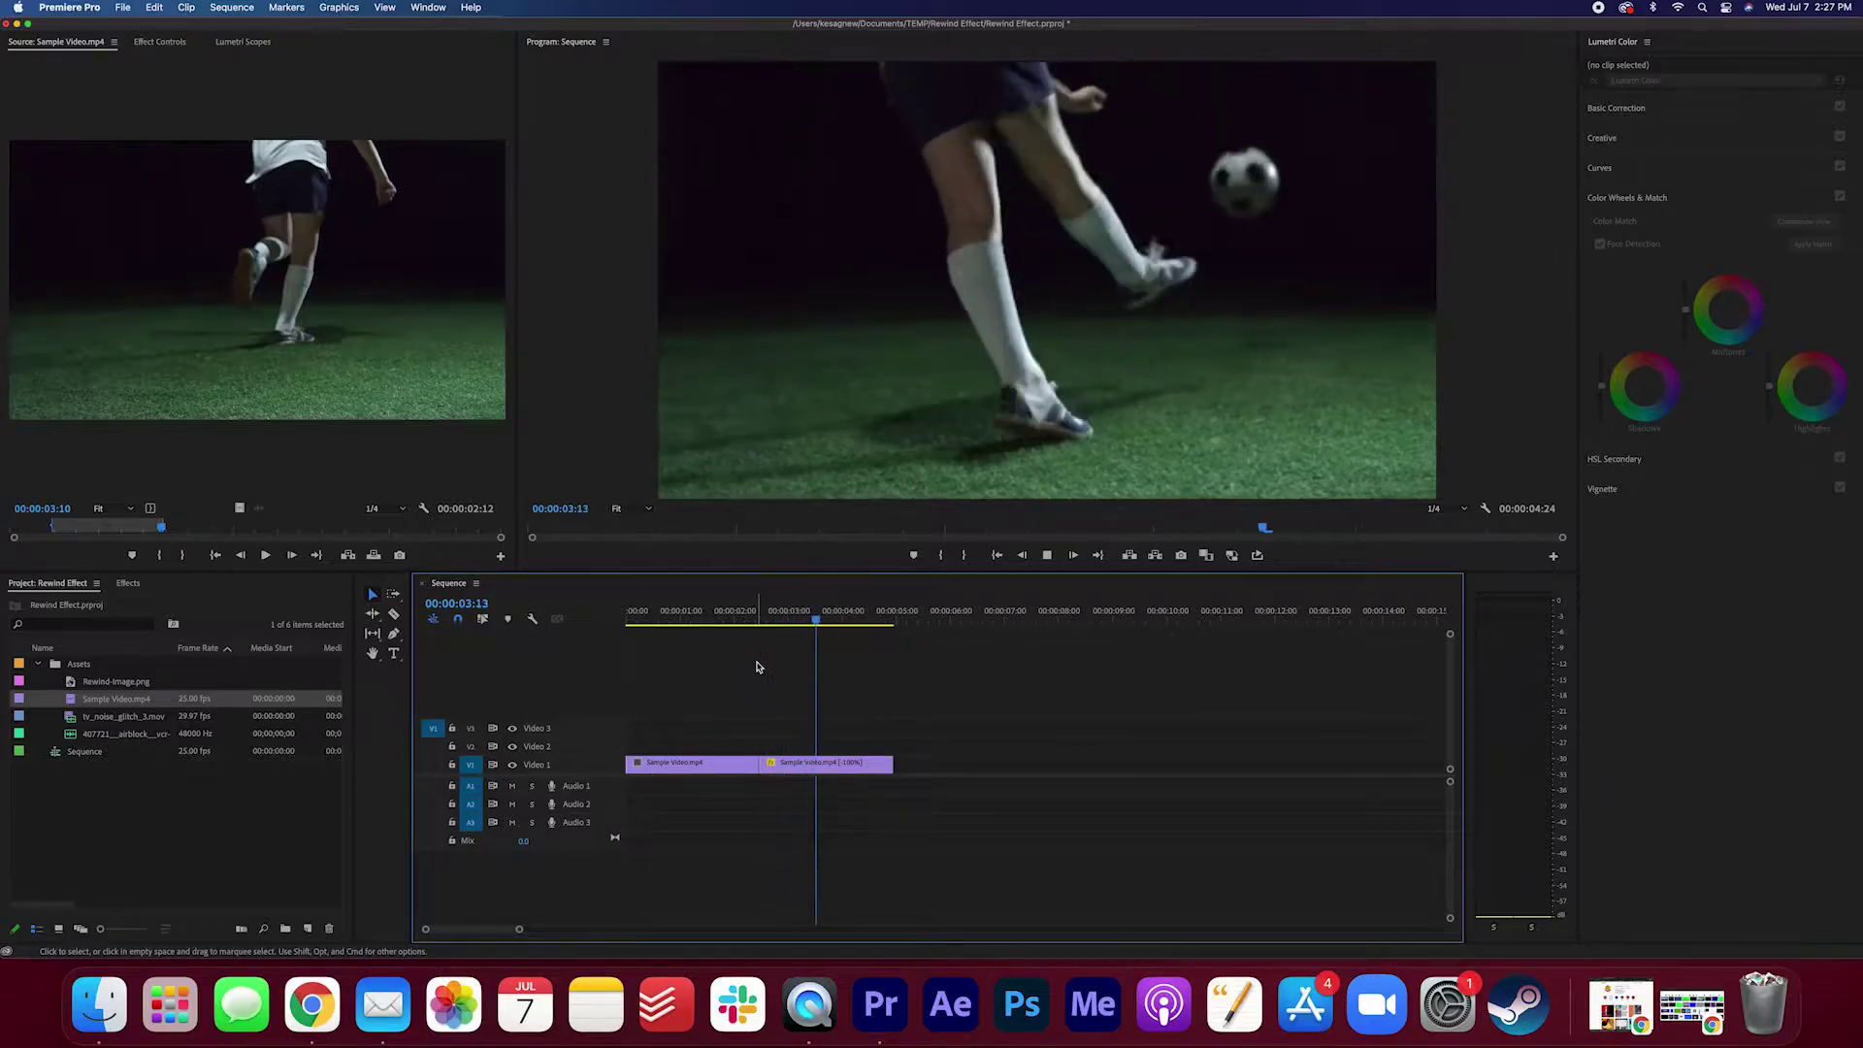
- Cut the reversed clip at the kick and delete the leftover piece after it
{"action": "left_click", "coordinate": [762, 612]}
{"action": "left_click_drag", "start_coordinate": [764, 616], "coordinate": [867, 619]}
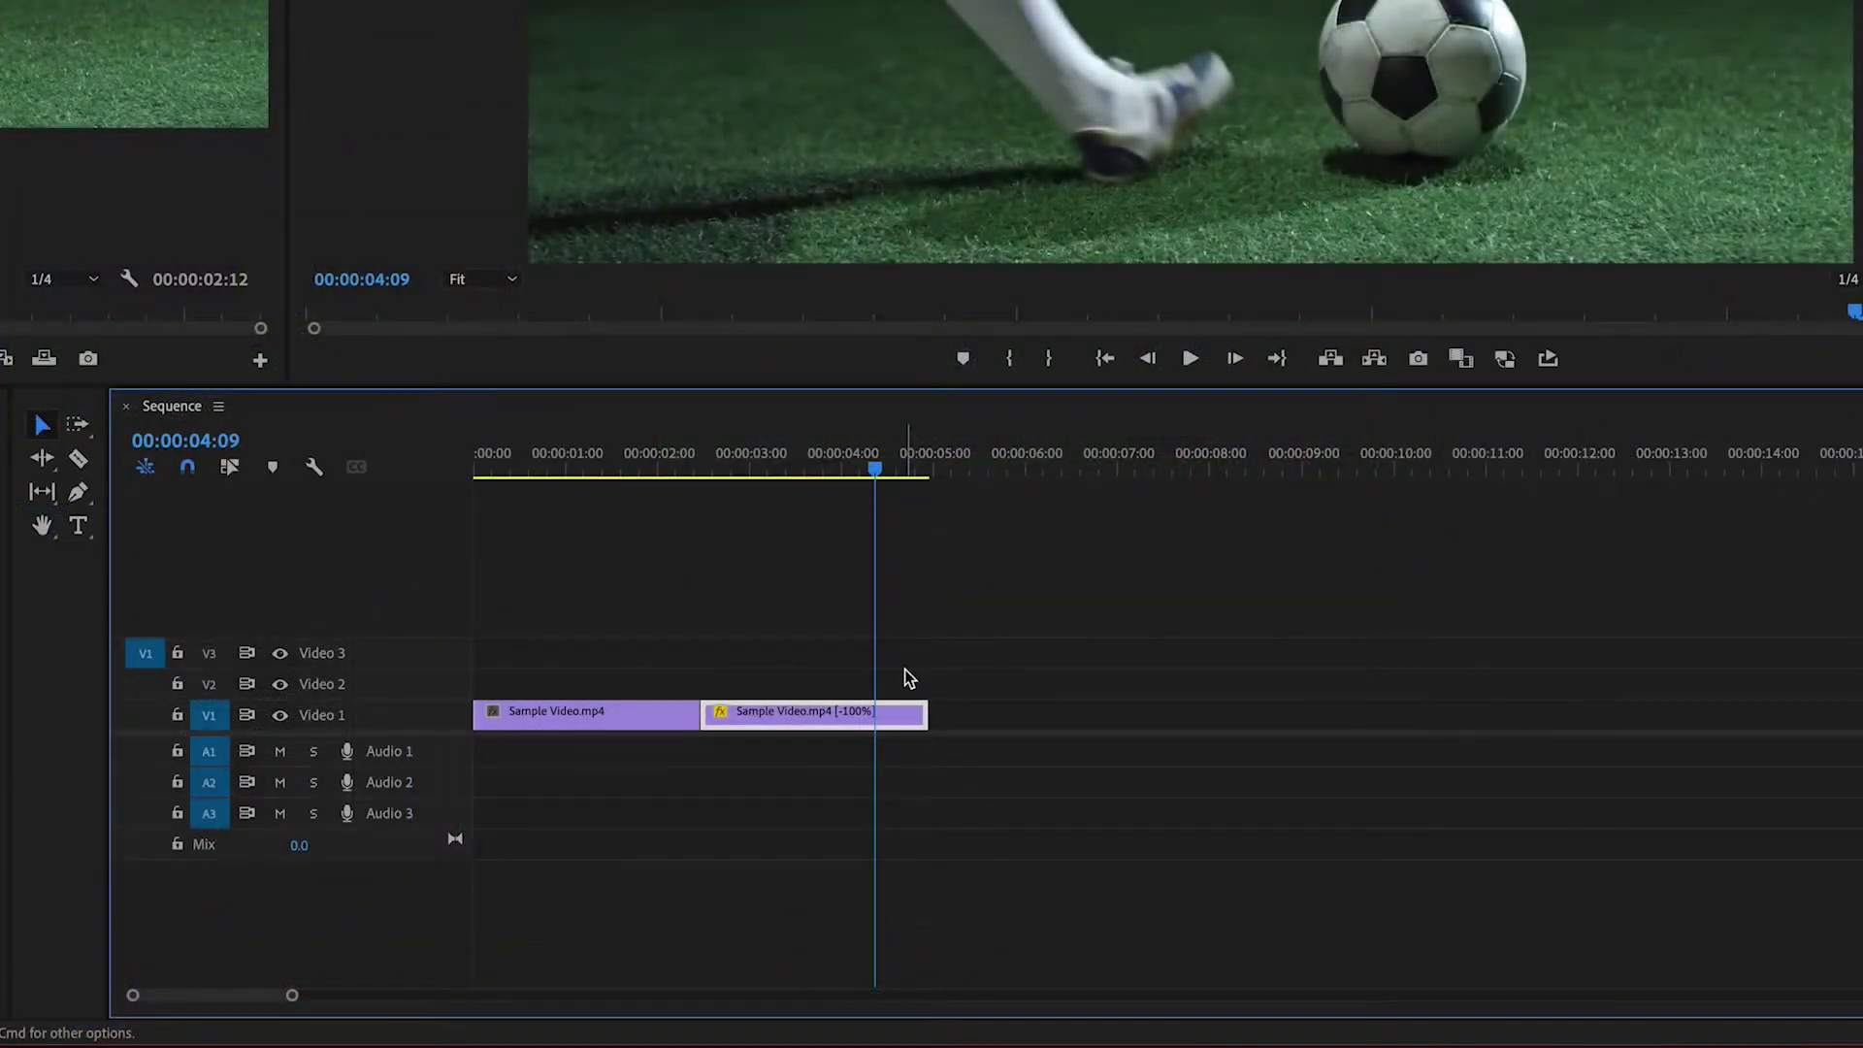
{"action": "key", "text": "super+k"}
{"action": "left_click", "coordinate": [919, 720]}
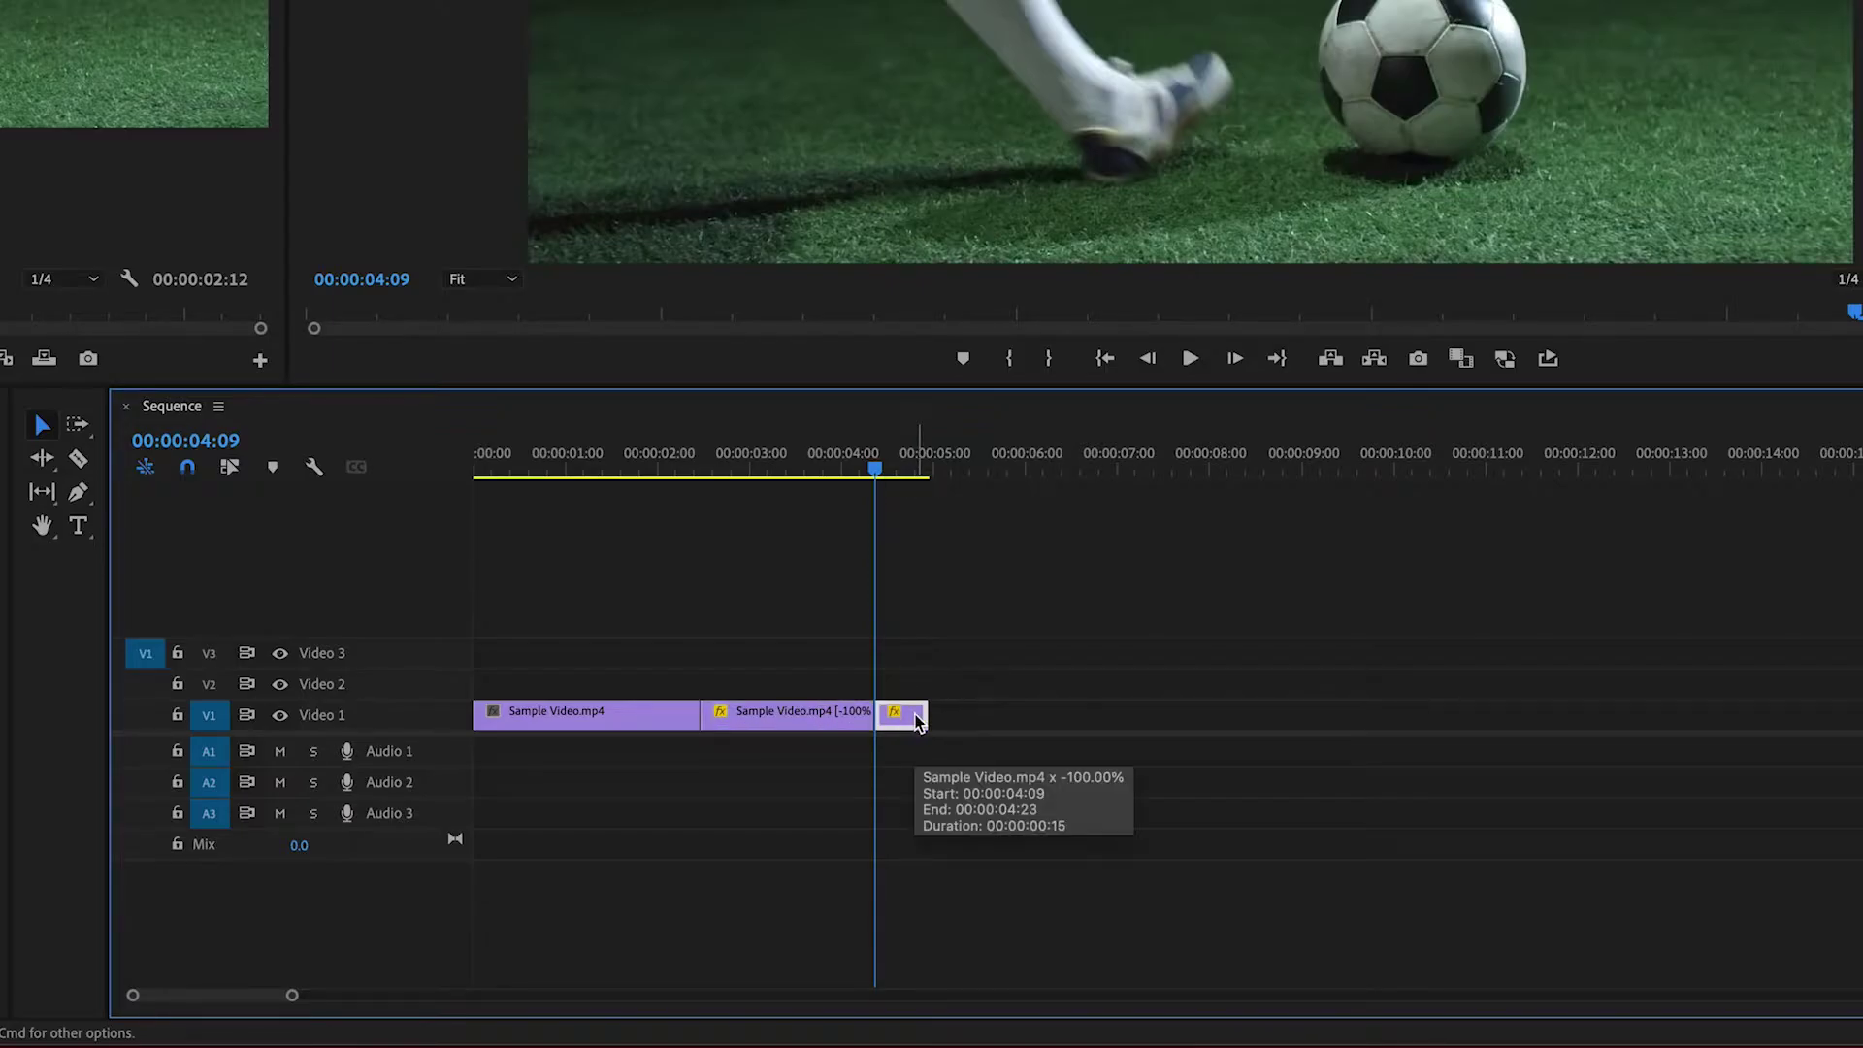
{"action": "key", "text": "Delete"}
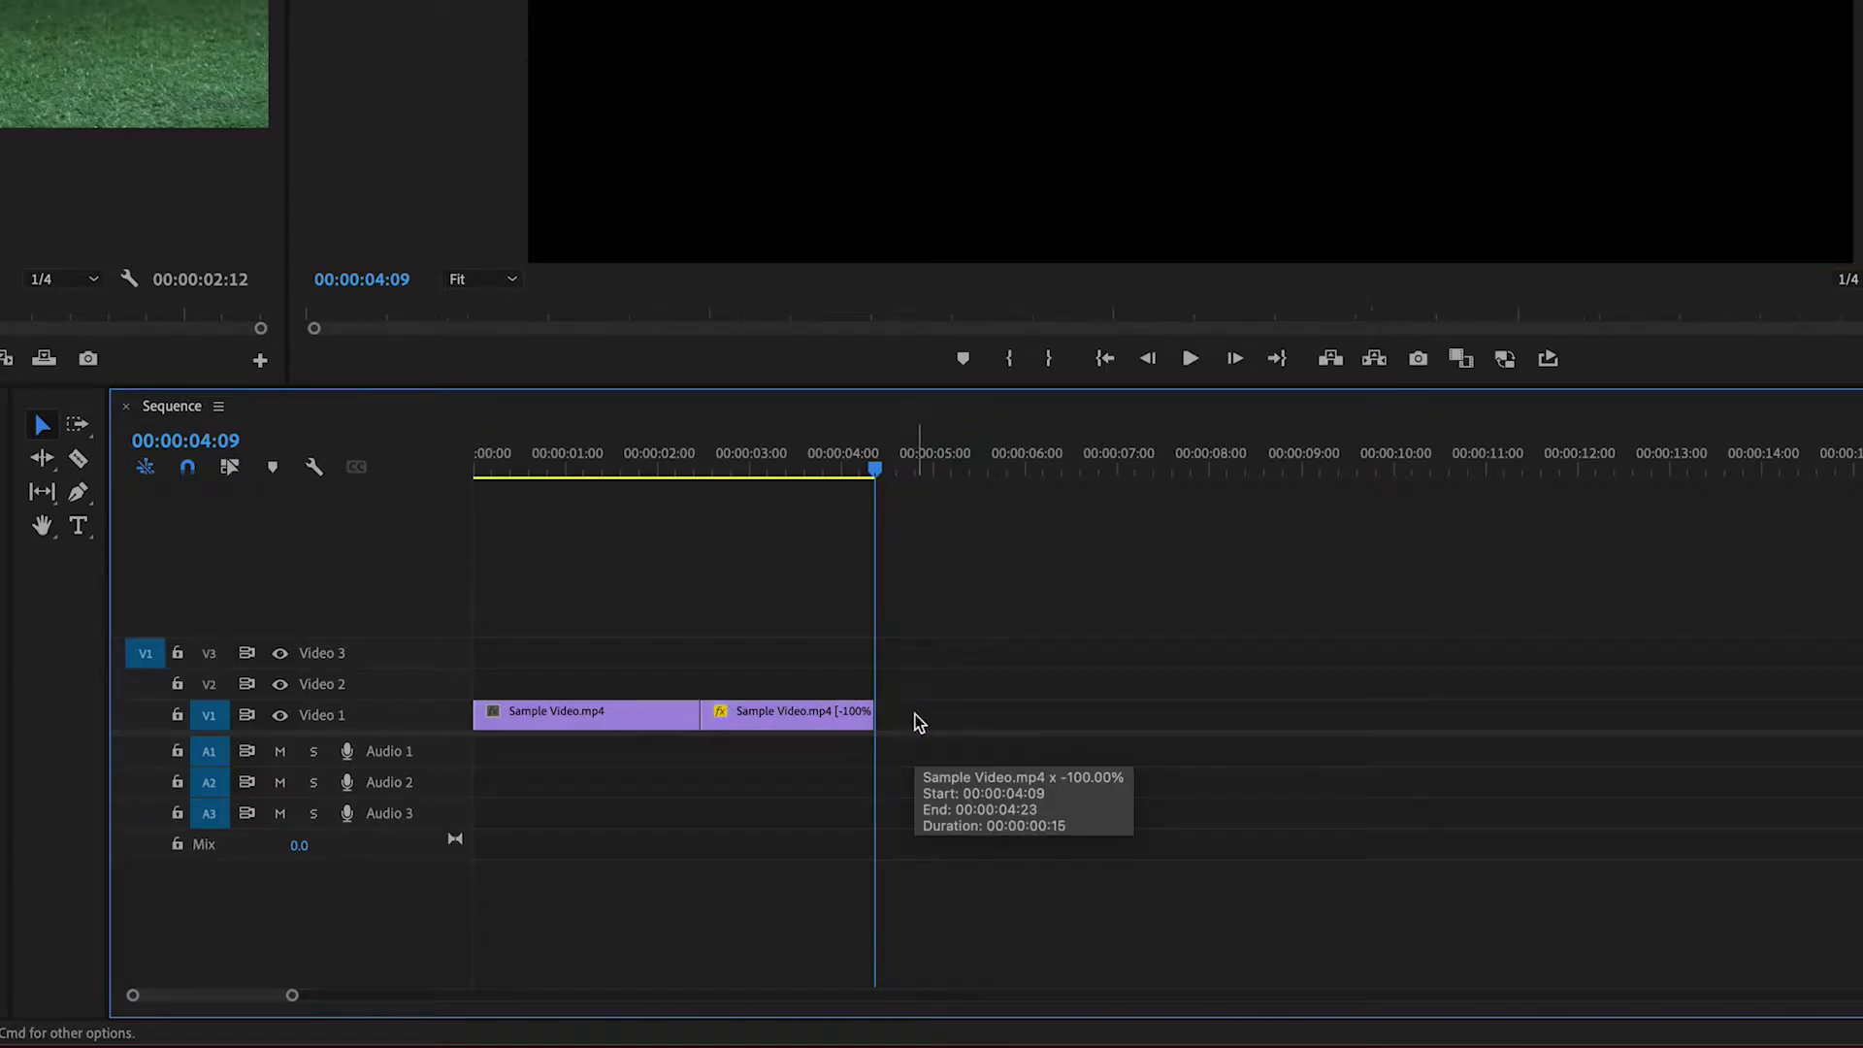
- Add a copy after the trimmed reversed clip and set it back to forward playback
{"action": "left_click", "coordinate": [793, 724]}
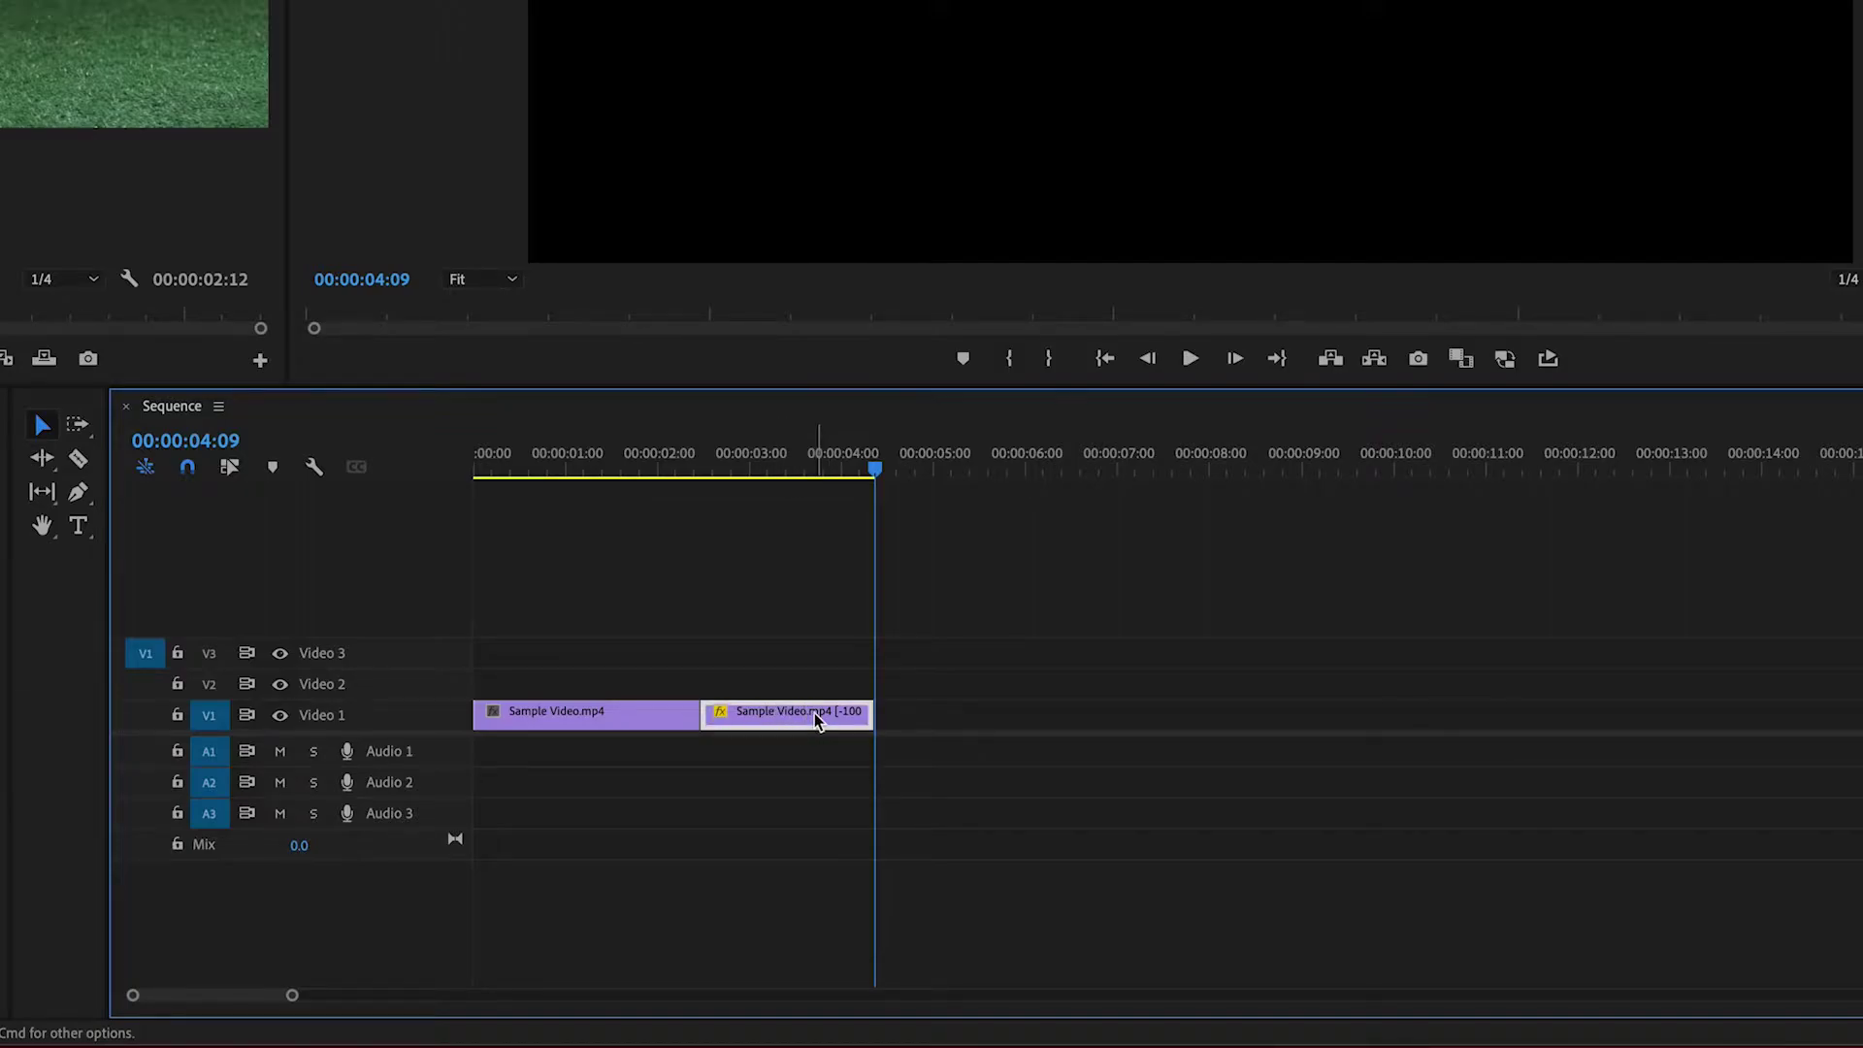
{"action": "left_click_drag", "start_coordinate": [801, 714], "coordinate": [986, 720]}
{"action": "right_click", "coordinate": [980, 720]}
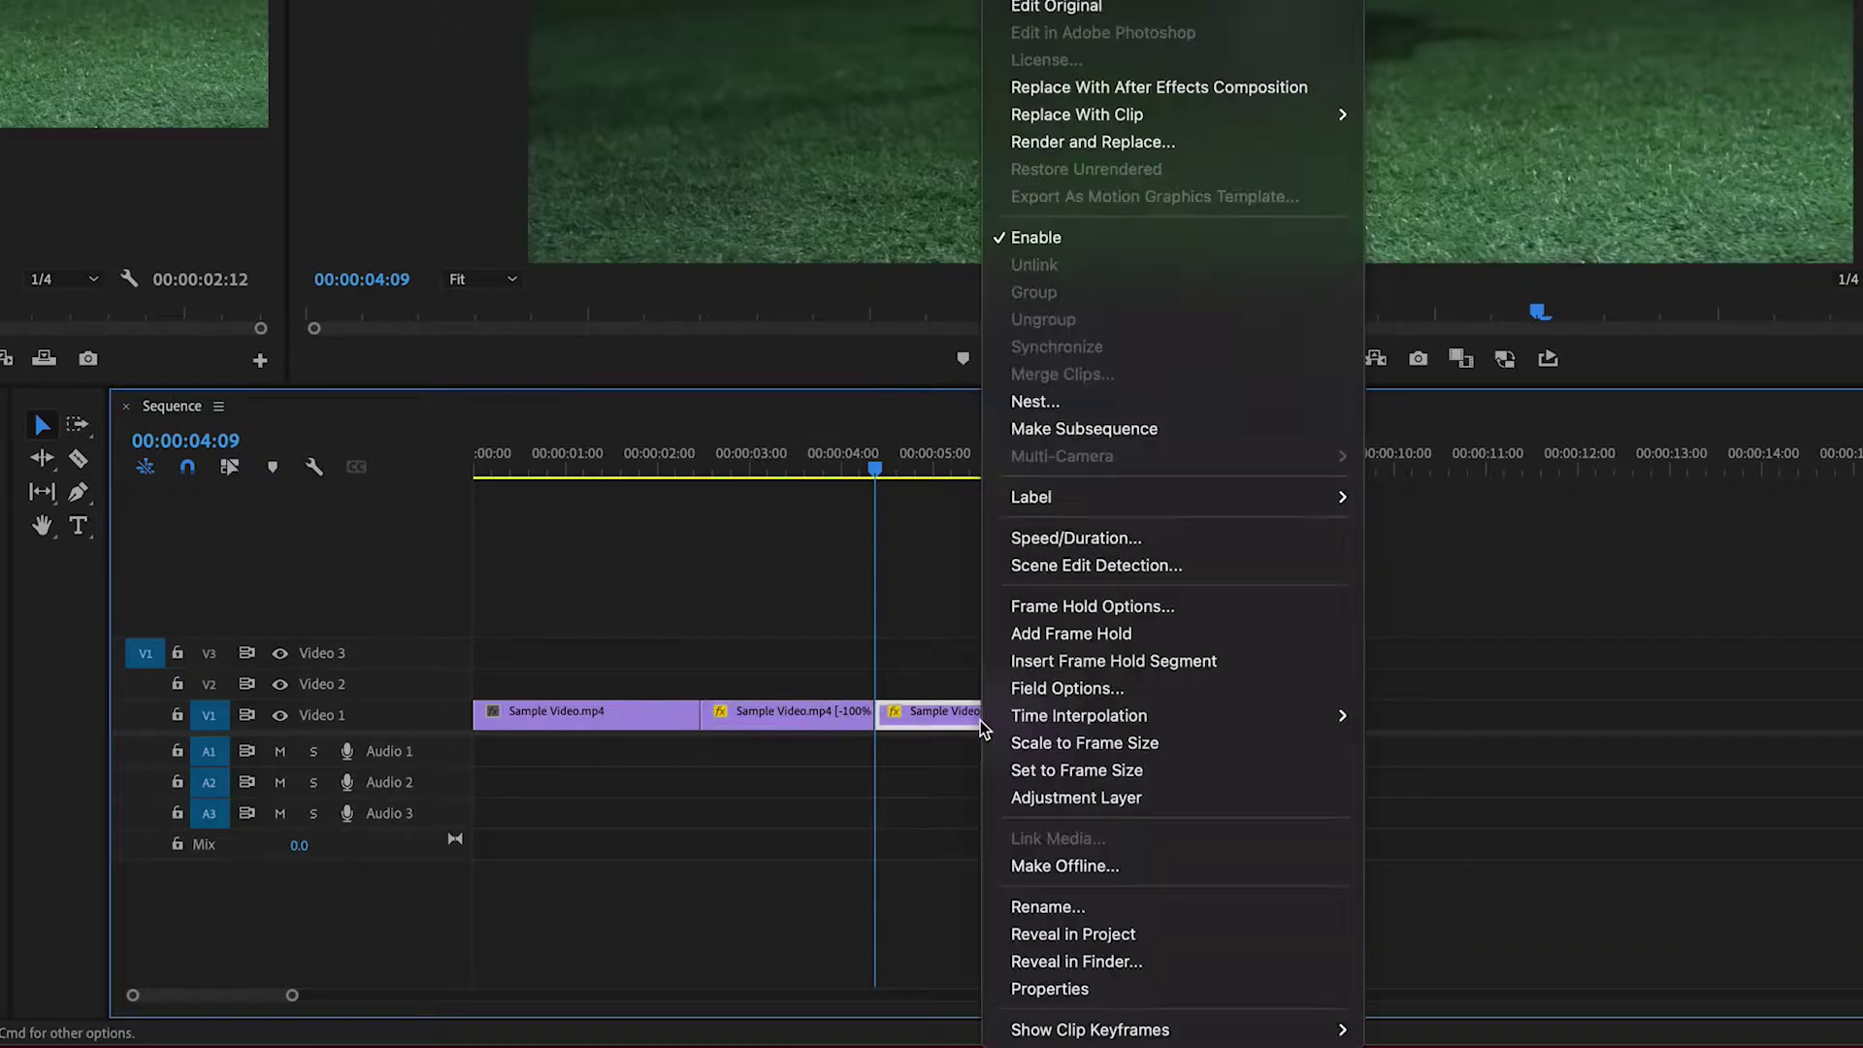
{"action": "left_click", "coordinate": [1220, 538]}
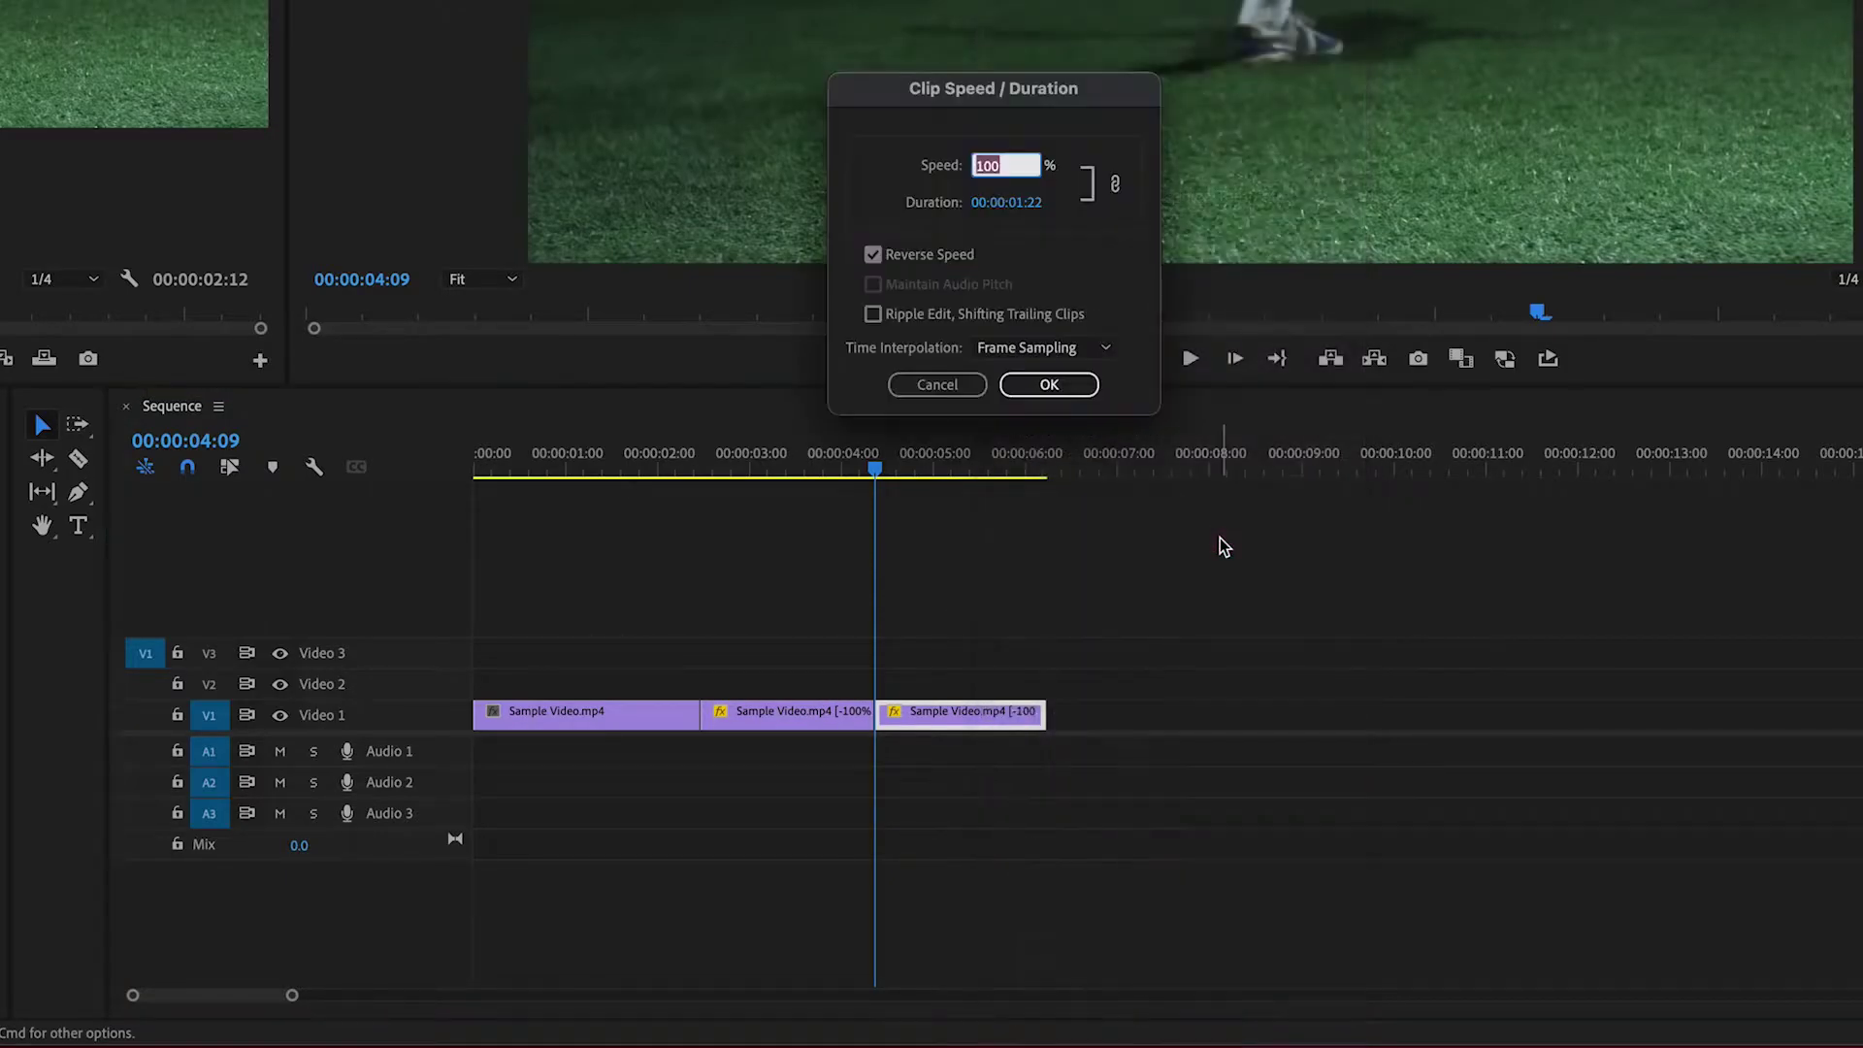
{"action": "left_click", "coordinate": [872, 255]}
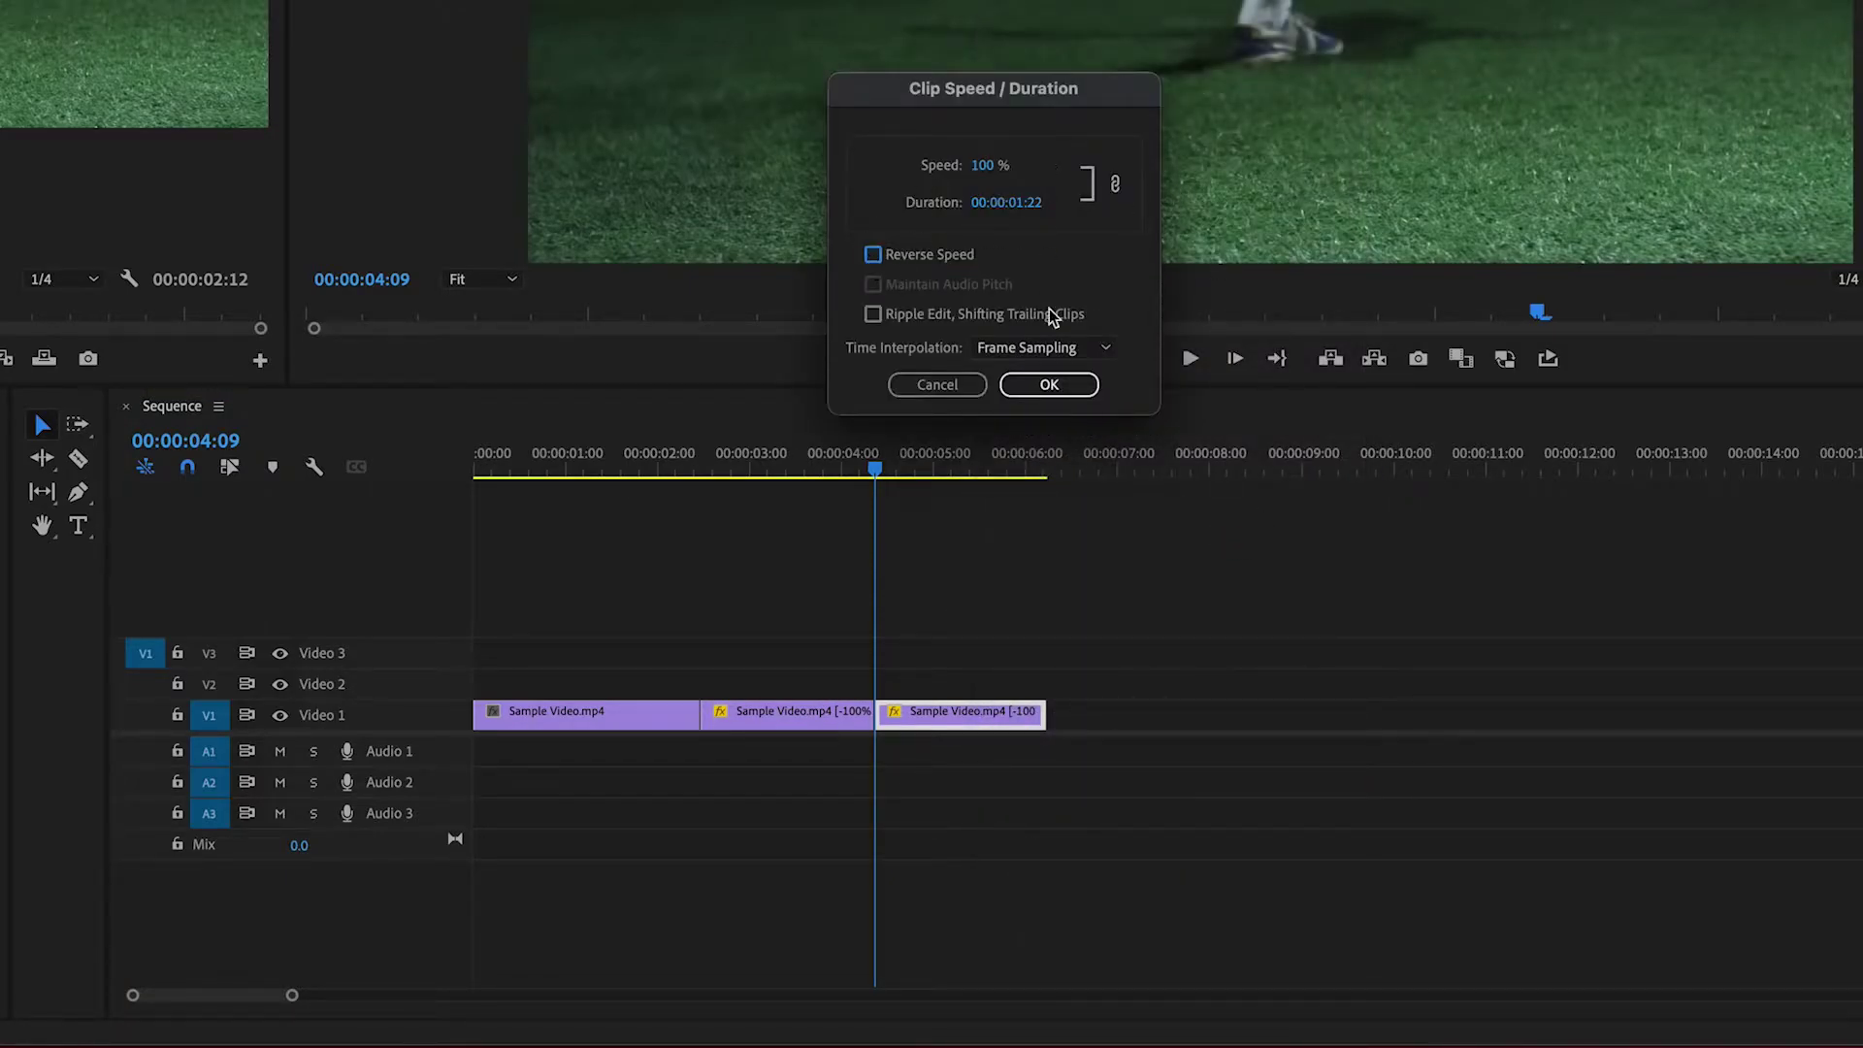
{"action": "left_click", "coordinate": [1050, 385]}
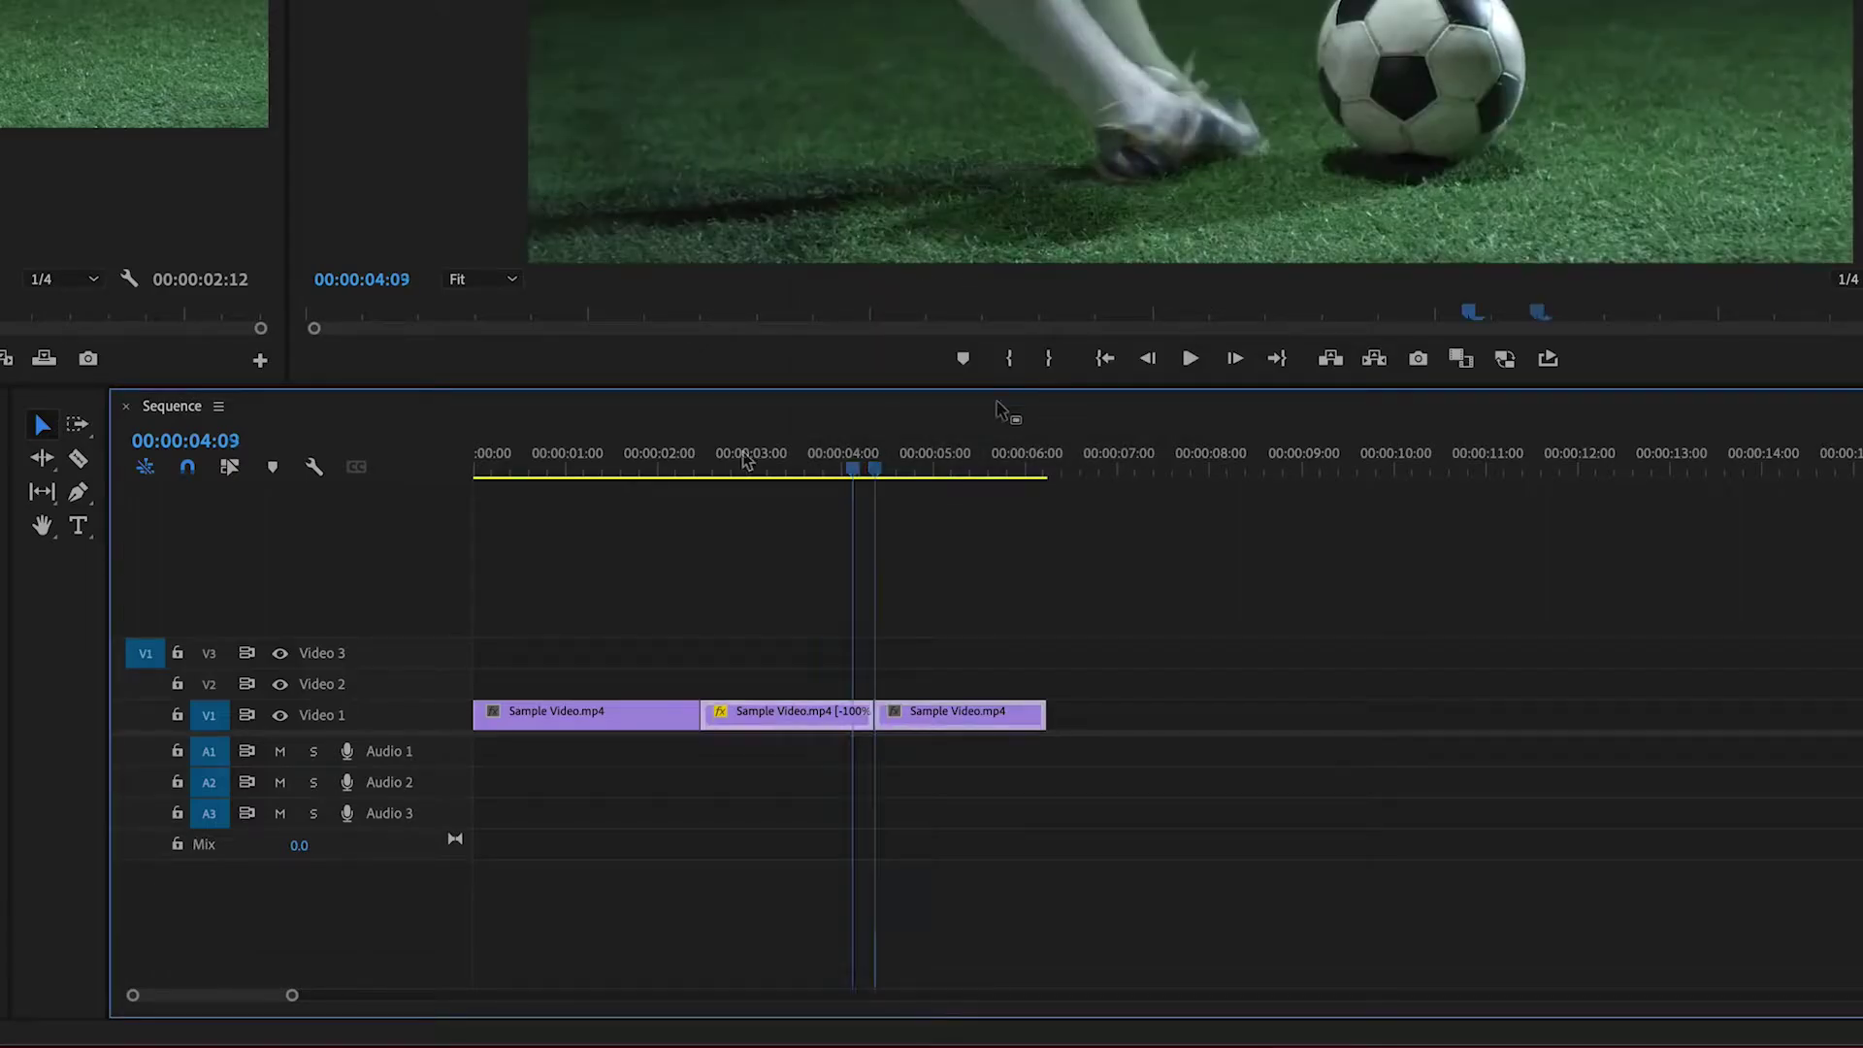
{"action": "left_click", "coordinate": [699, 460]}
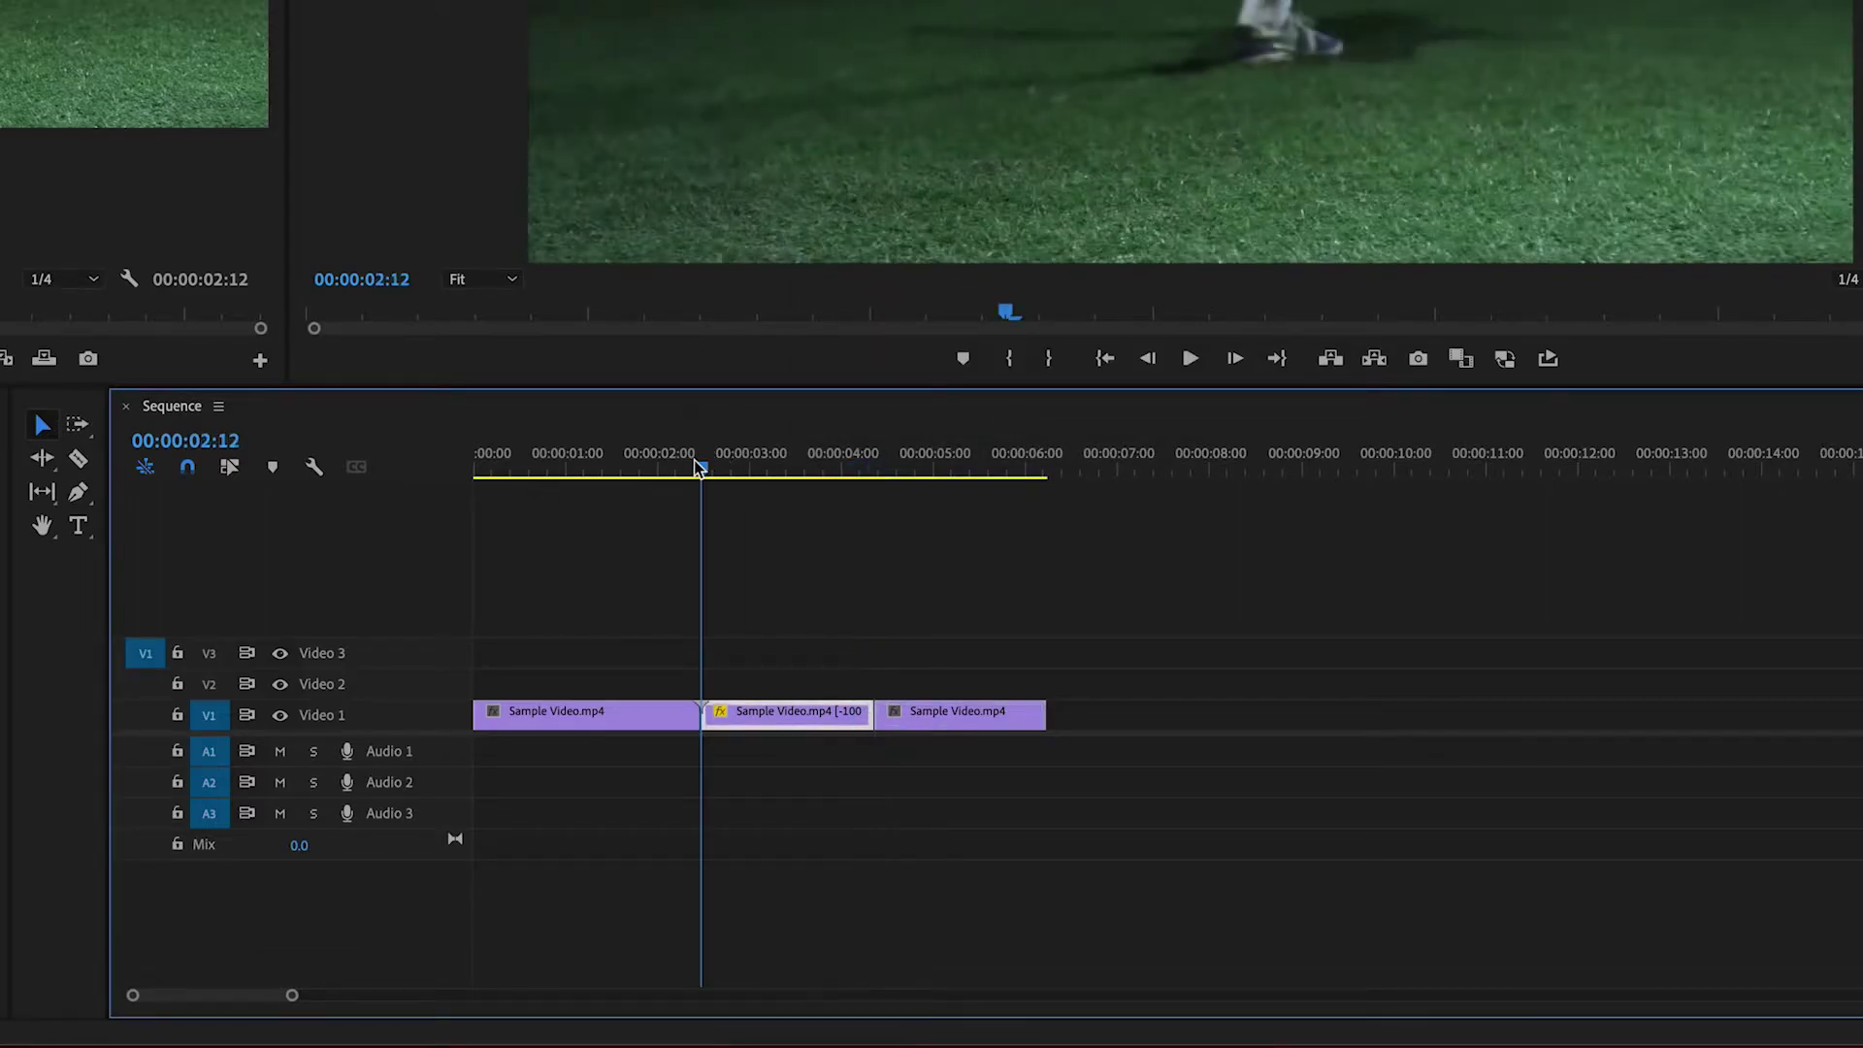
- Set the reversed middle clip's speed to 300% in Speed/Duration
{"action": "right_click", "coordinate": [829, 730]}
{"action": "left_click", "coordinate": [1091, 546]}
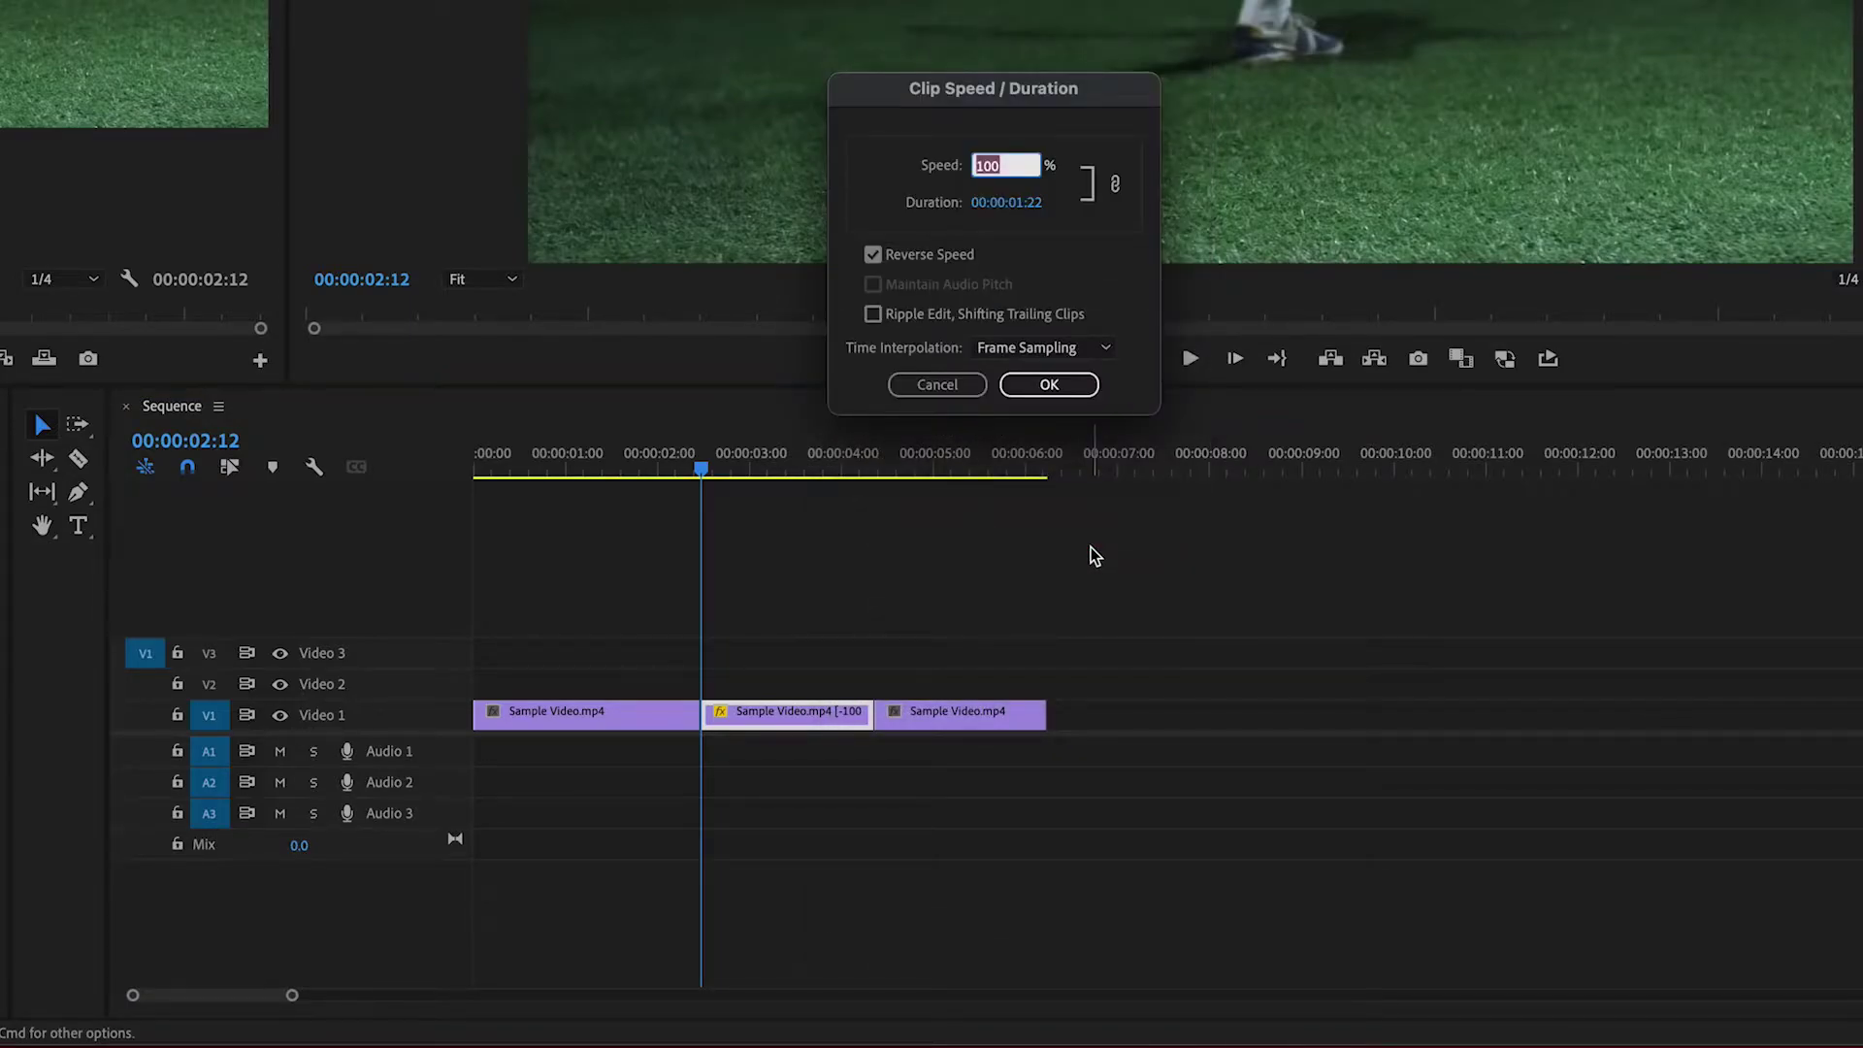
{"action": "type", "text": "300"}
{"action": "left_click", "coordinate": [1089, 386]}
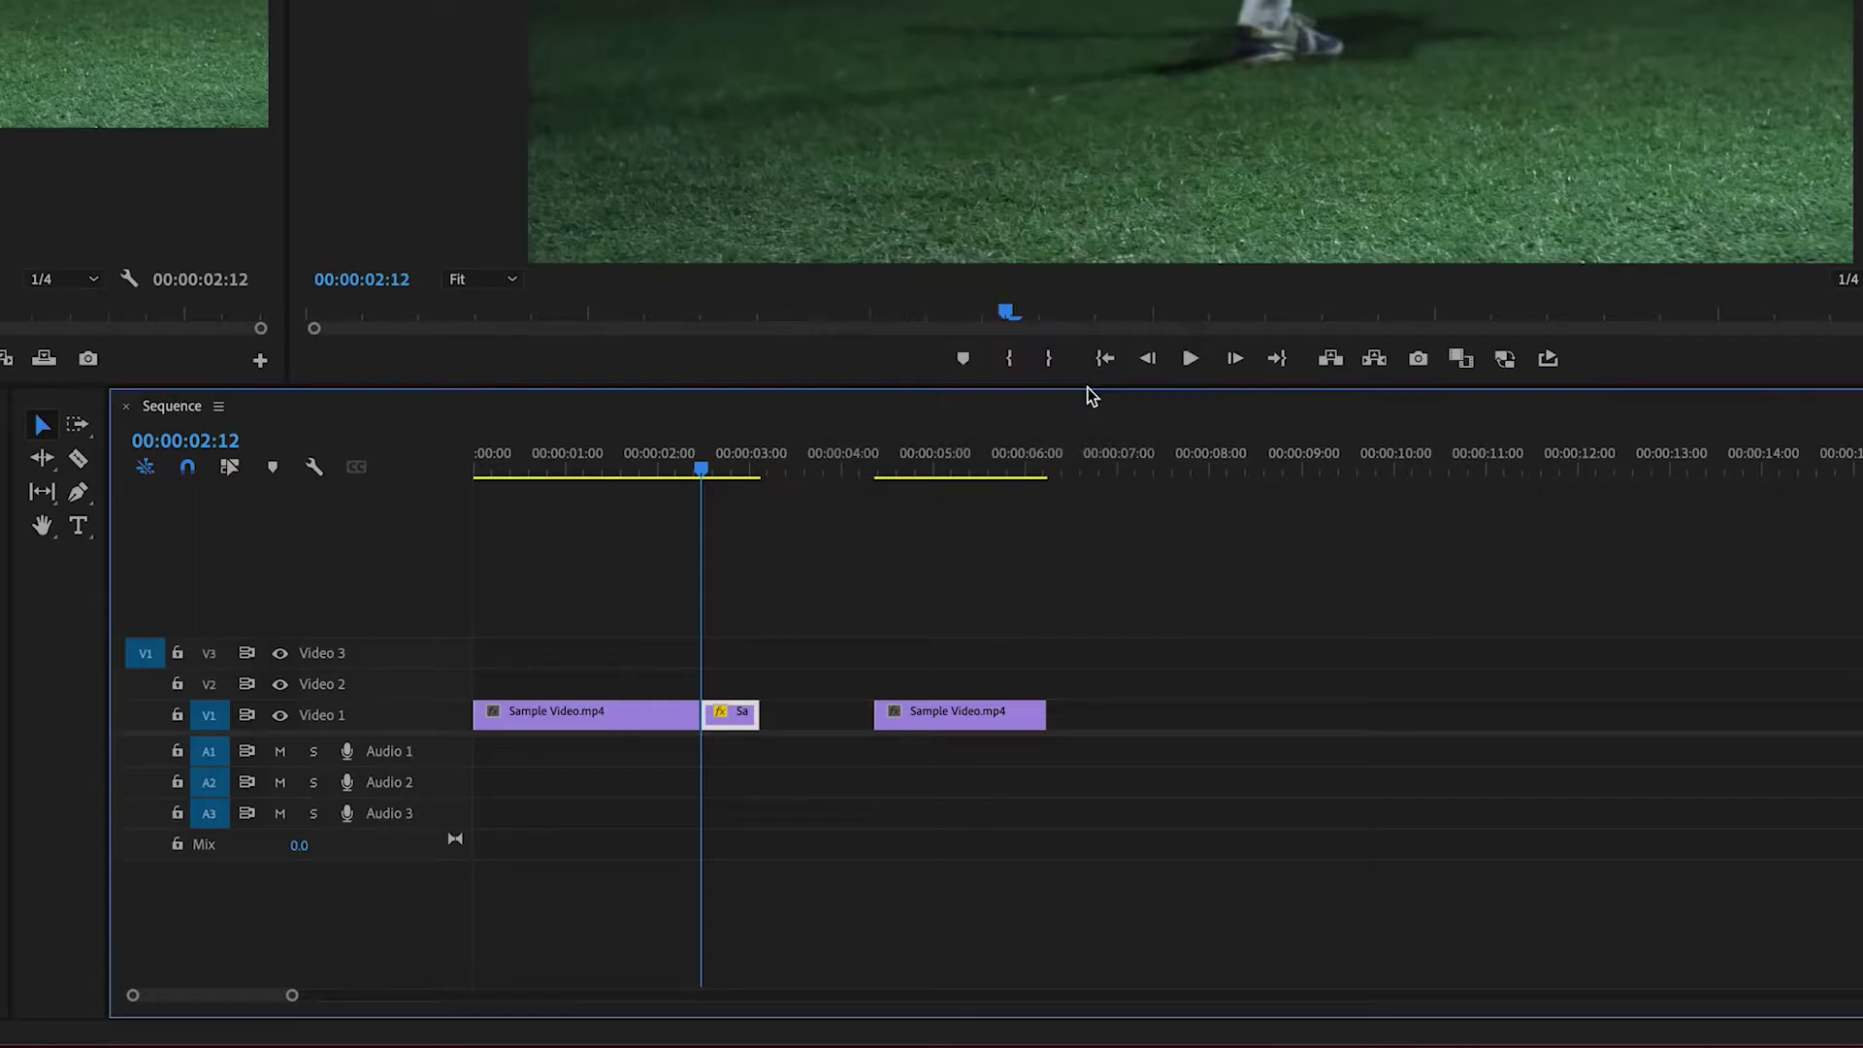
- Ripple delete the gap after the sped-up clip and play back the rewind sequence
{"action": "left_click", "coordinate": [815, 724]}
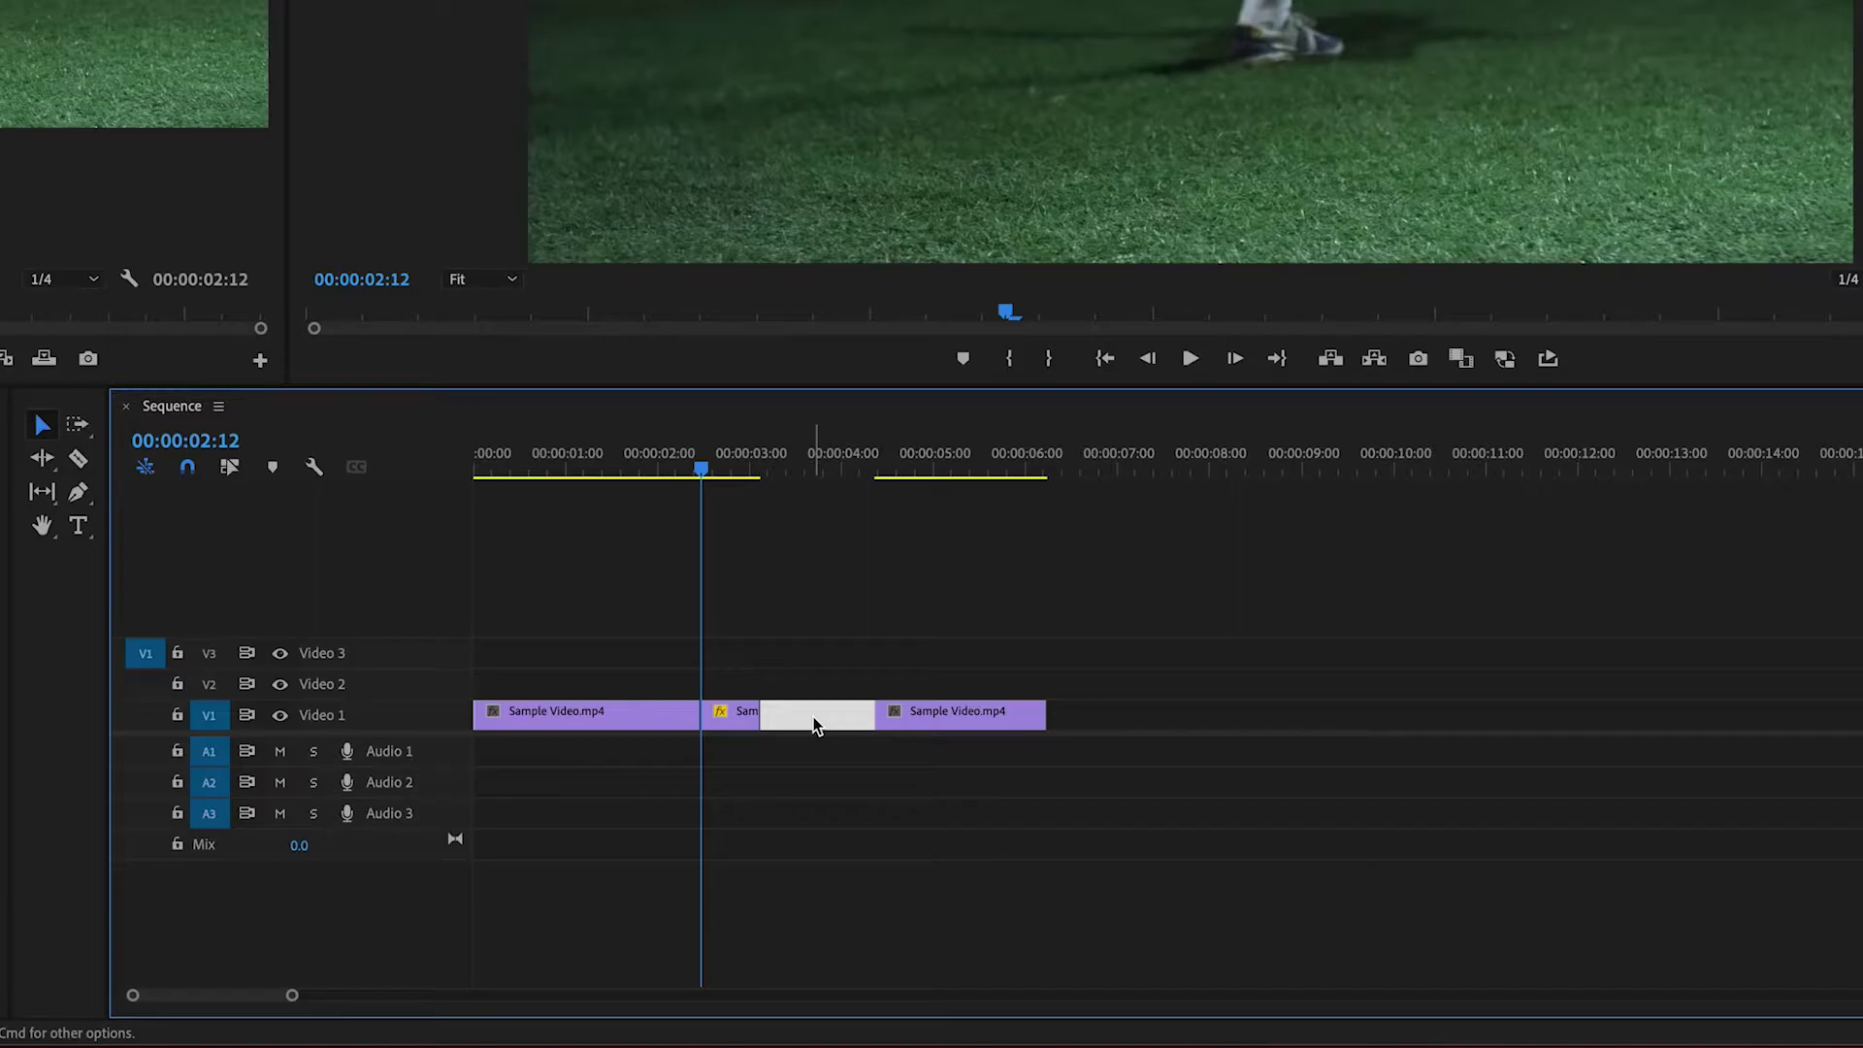
{"action": "key", "text": "Delete"}
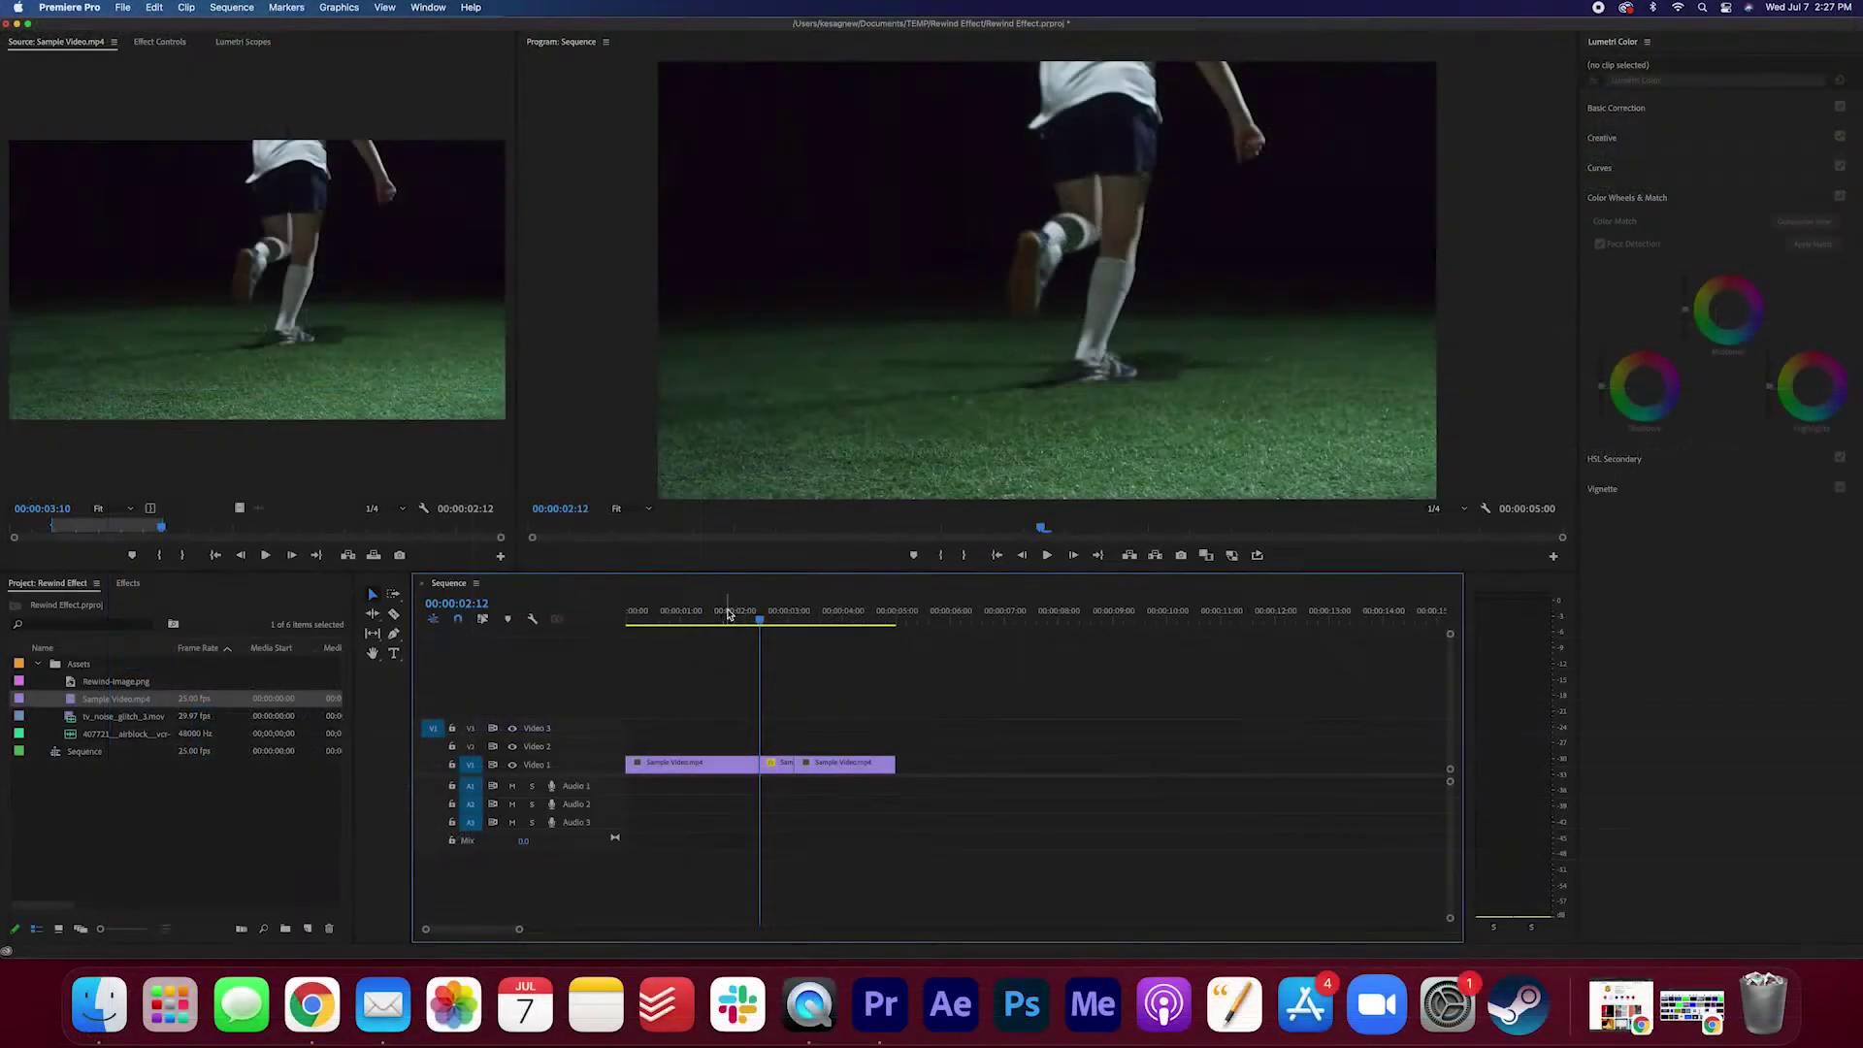
{"action": "left_click_drag", "start_coordinate": [729, 614], "coordinate": [708, 614]}
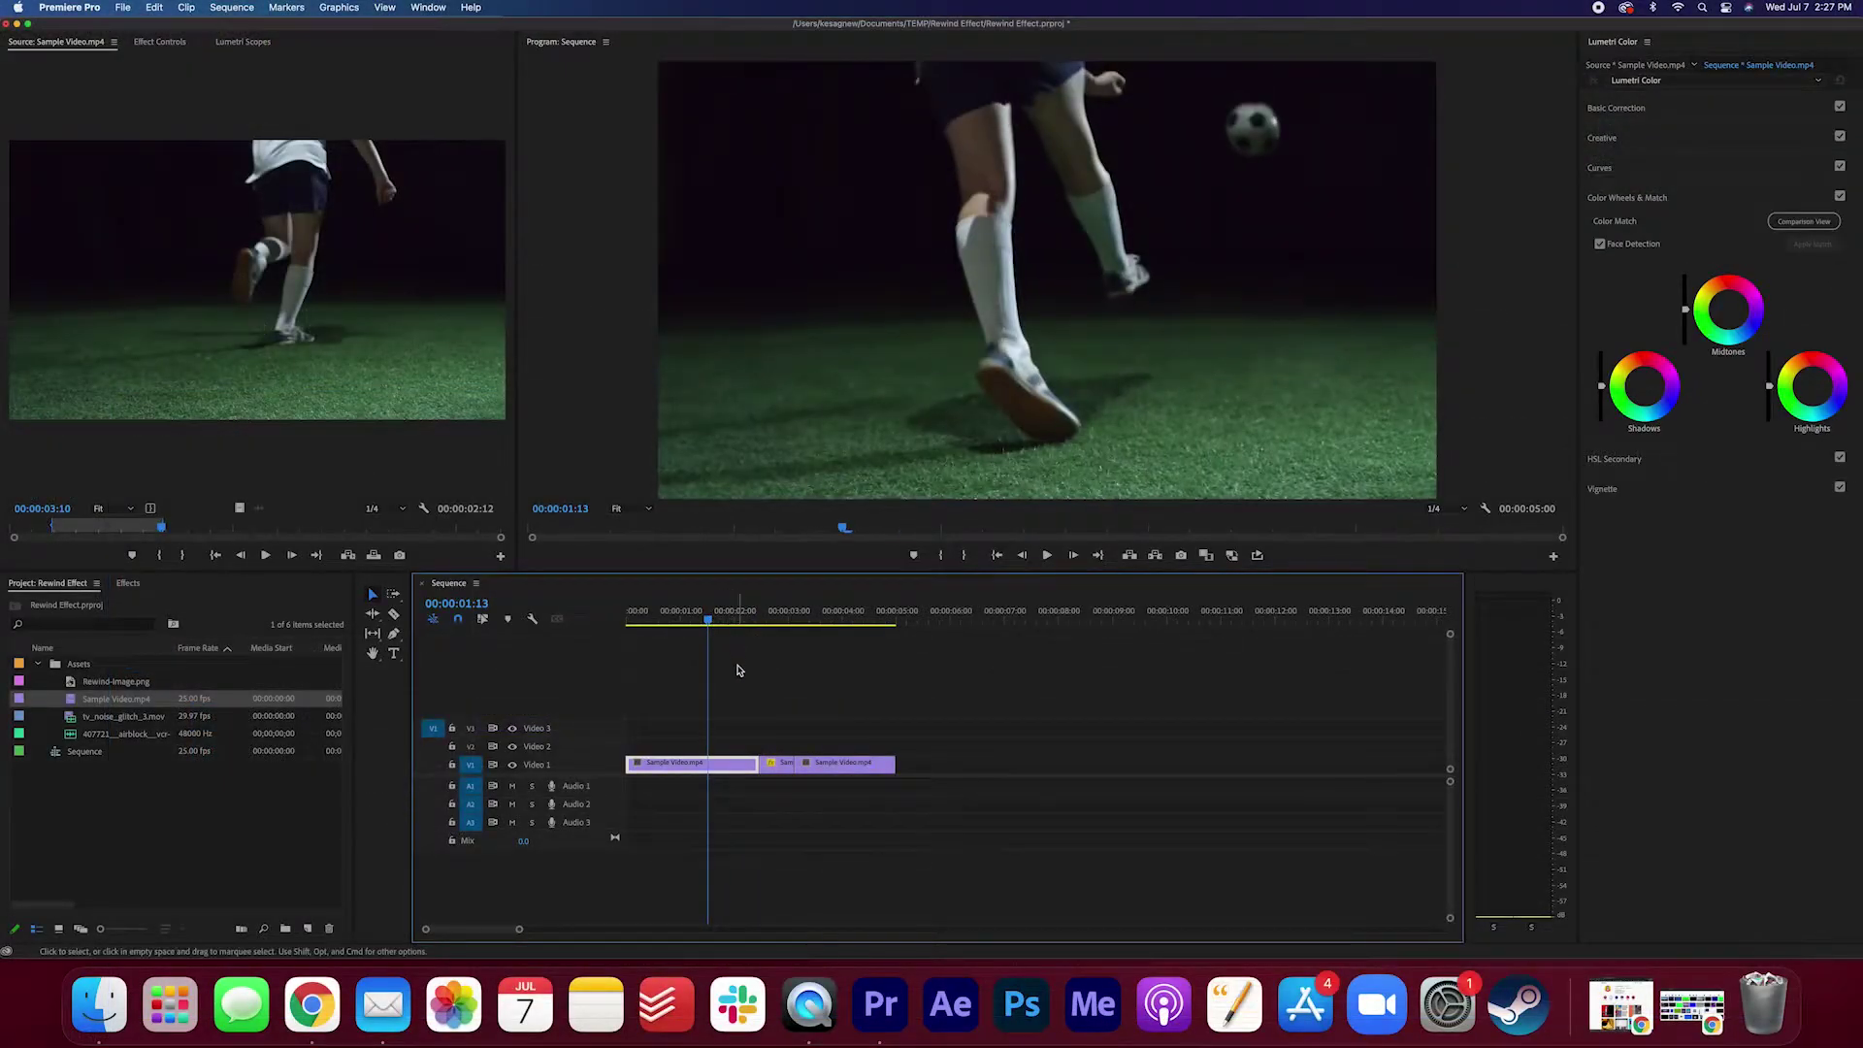
{"action": "key", "text": "space"}
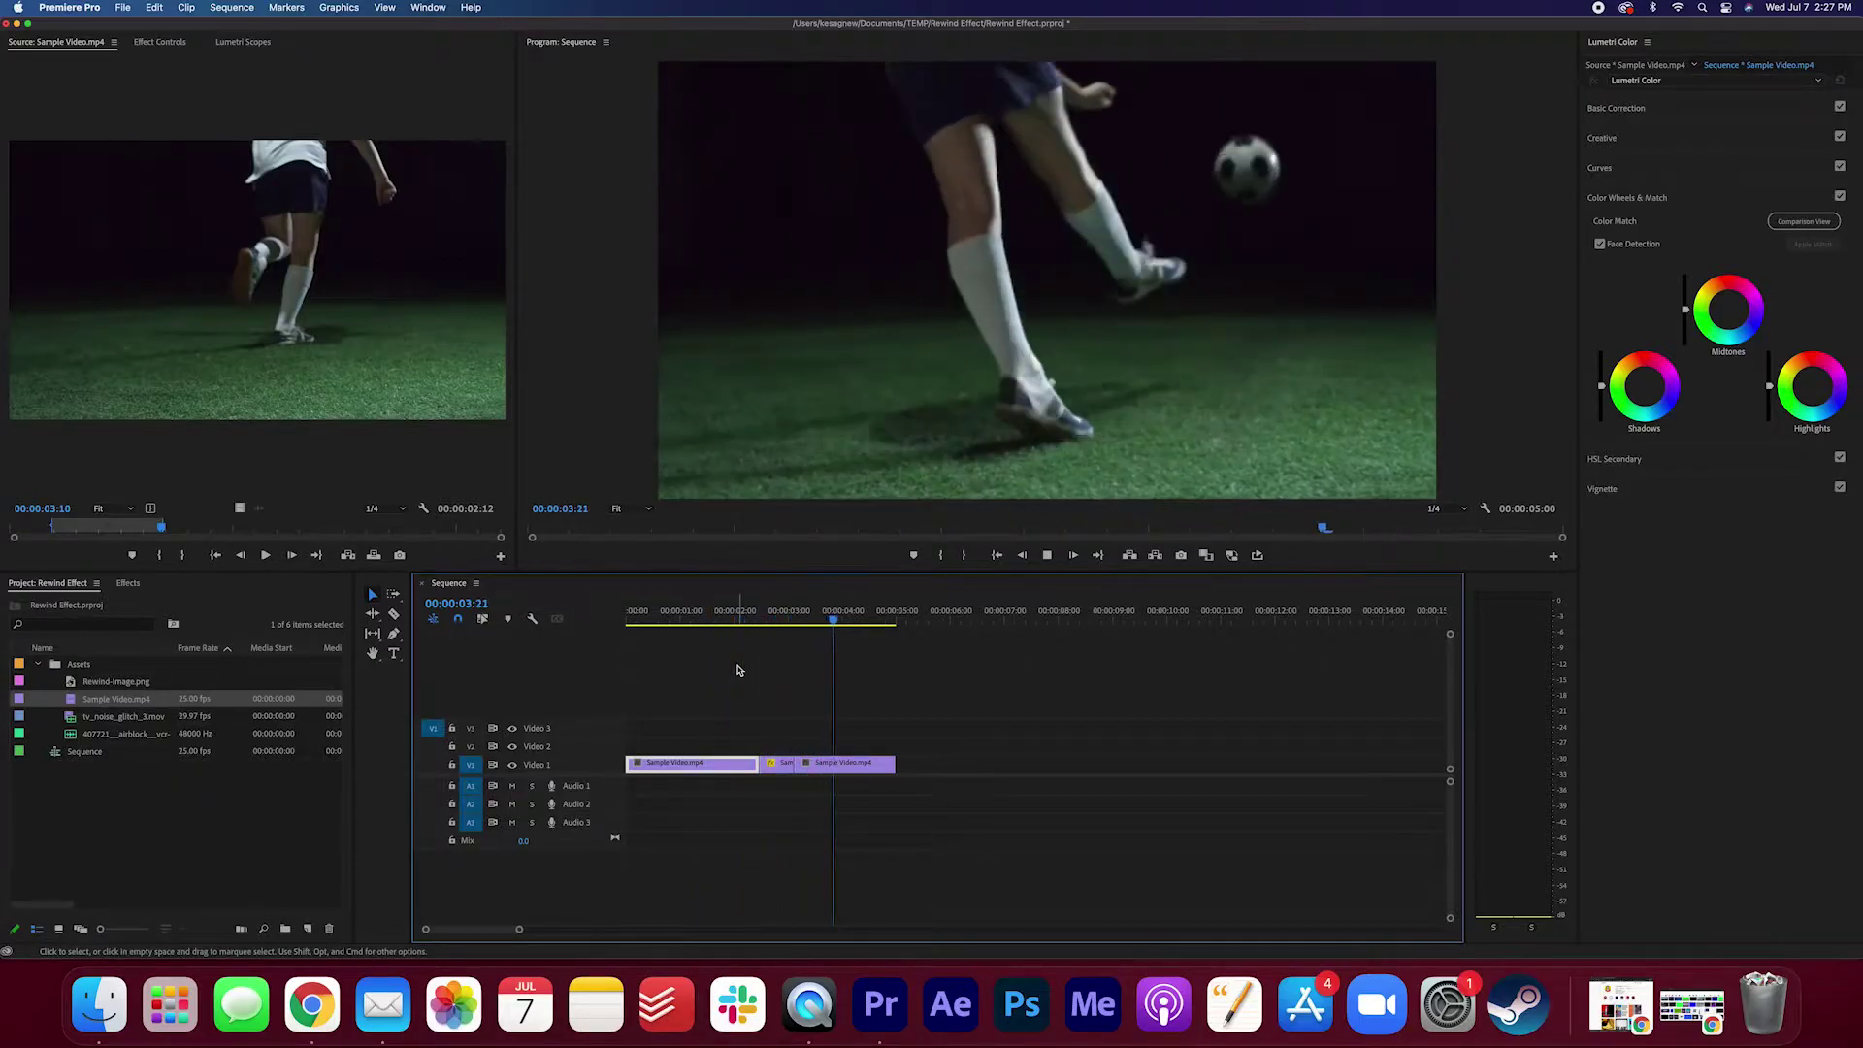
{"action": "left_click", "coordinate": [719, 620]}
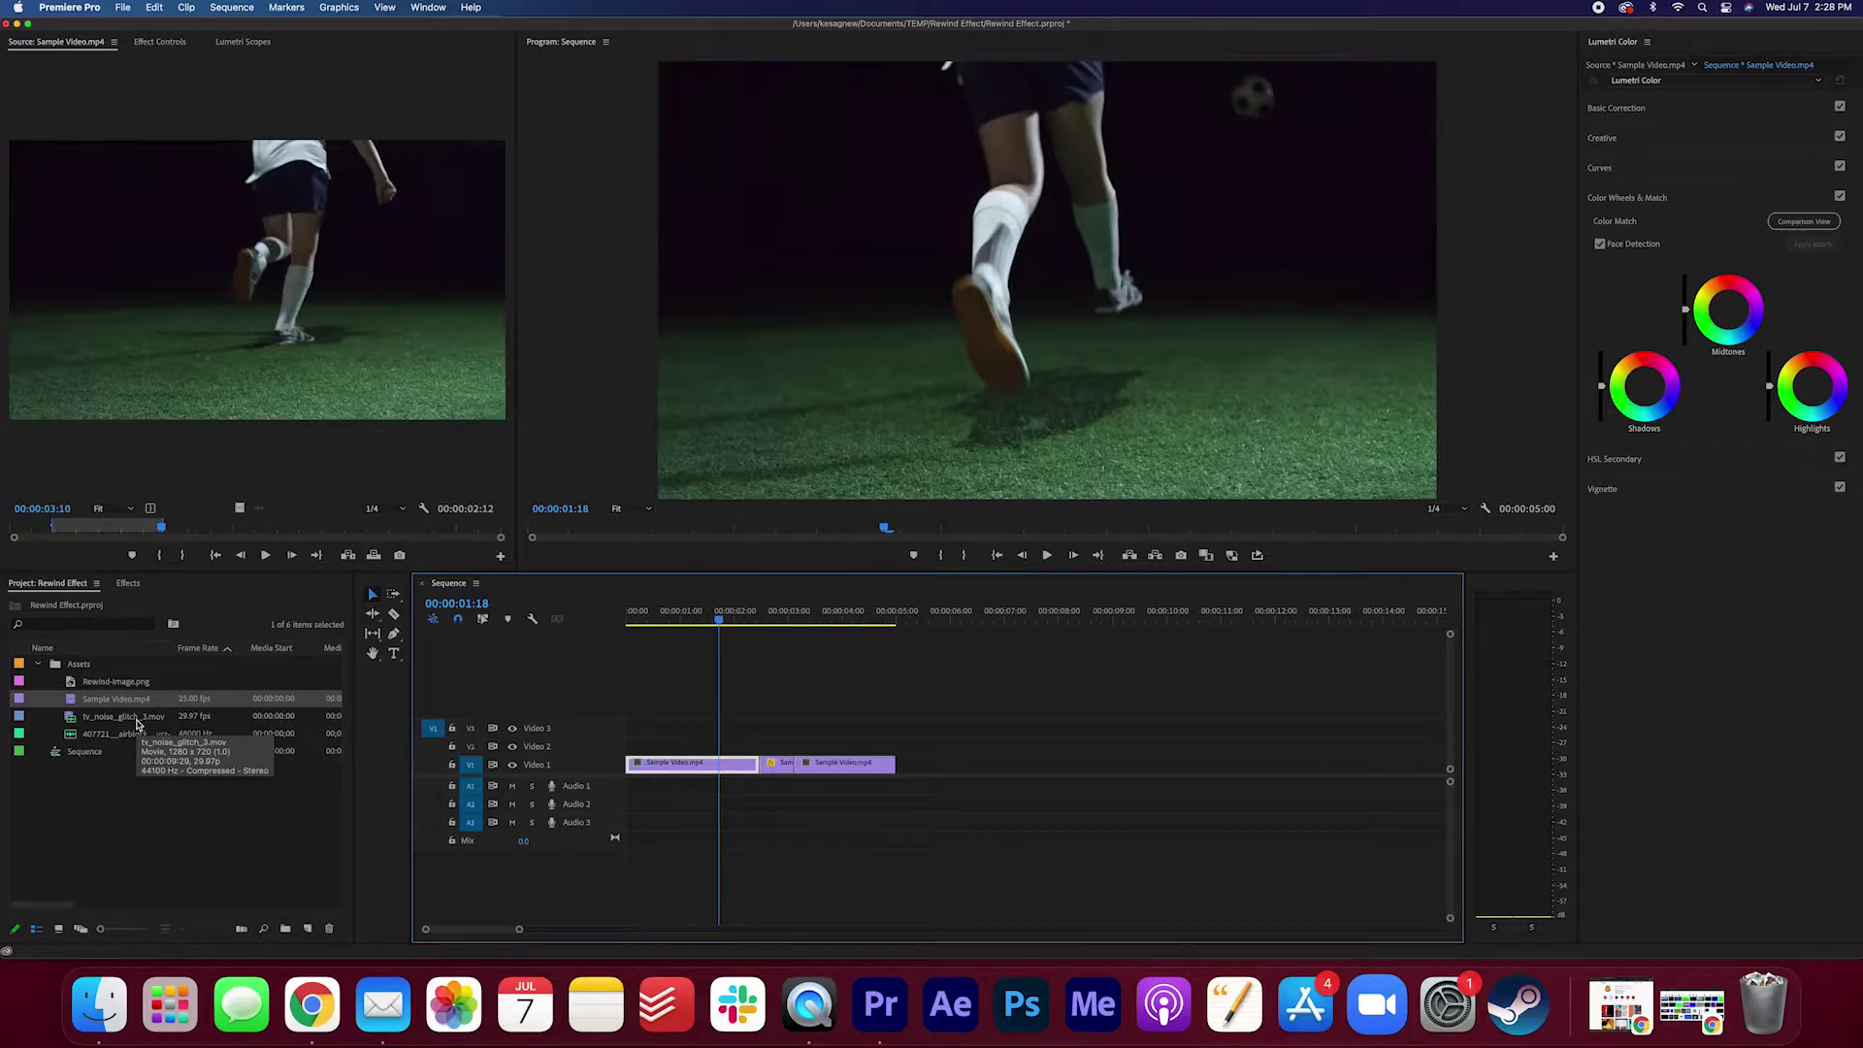
- Save the project, load tv_noise_glitch_3.mov, and mark the noise section's In point
{"action": "key", "text": "cmd+s"}
{"action": "double_click", "coordinate": [137, 723]}
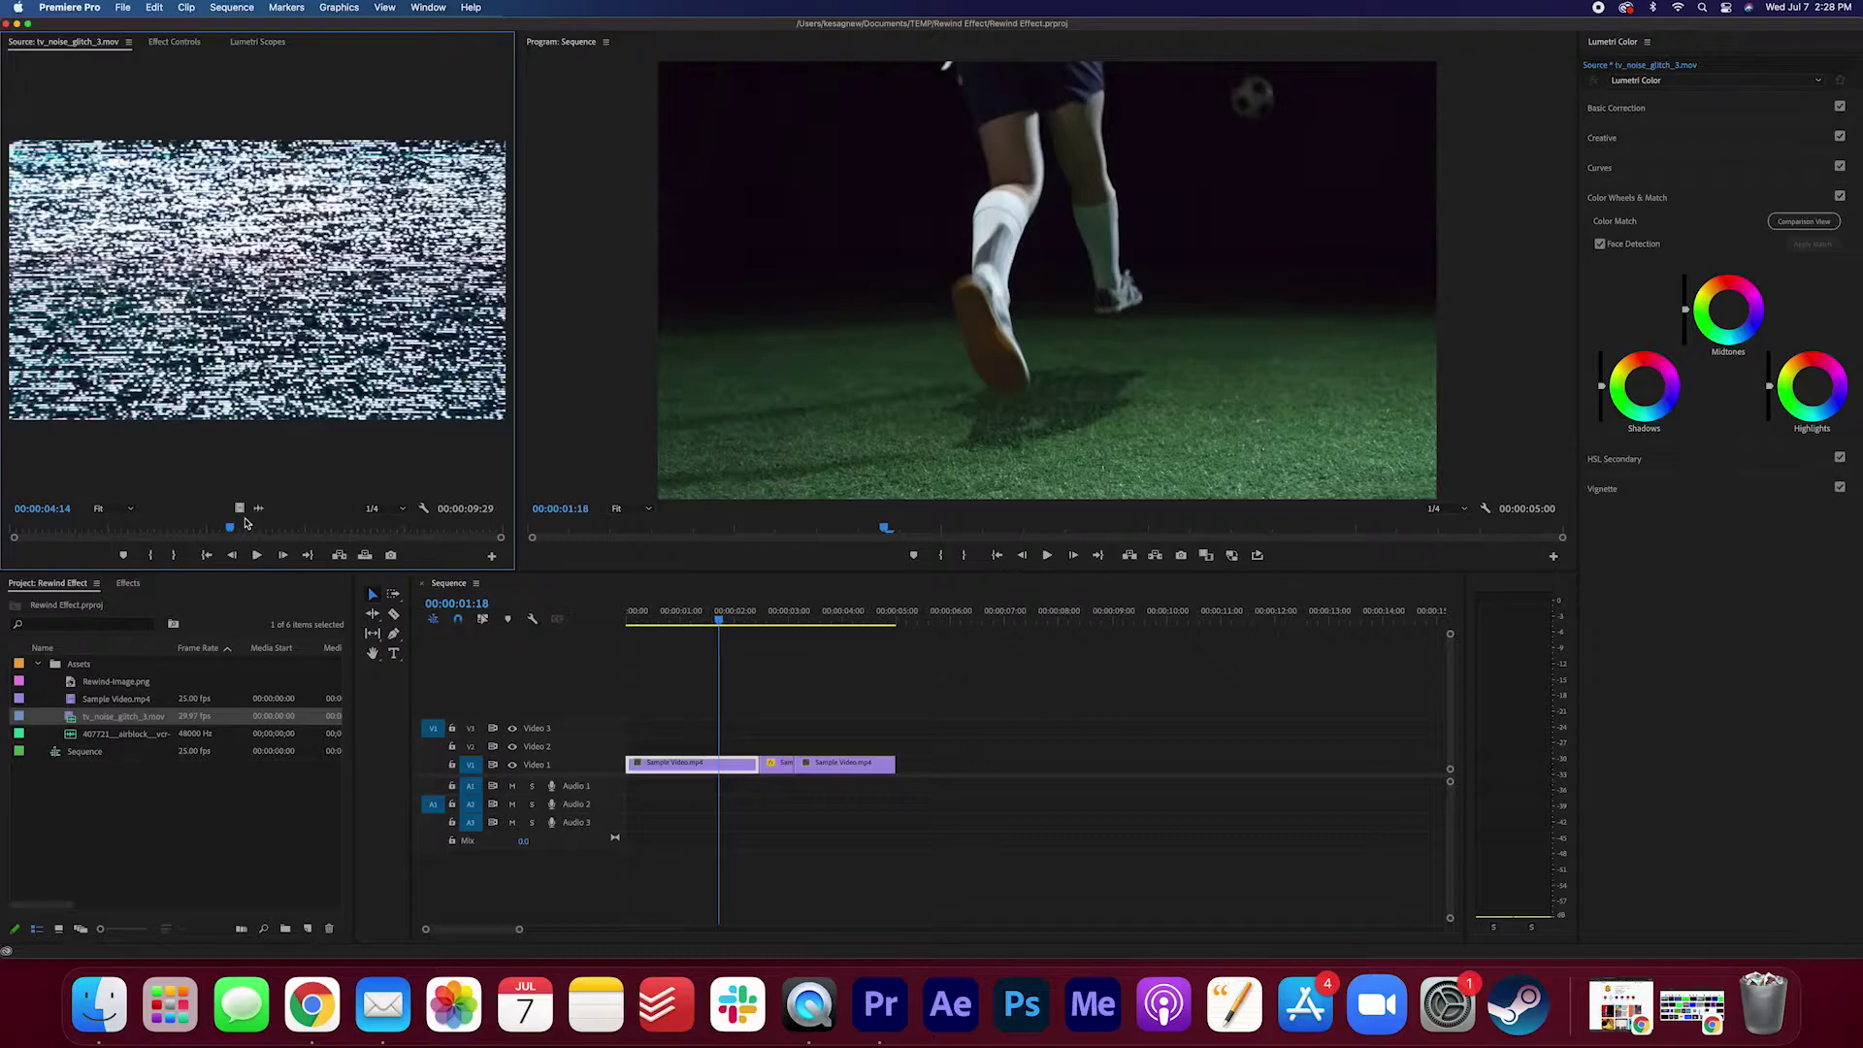
{"action": "mouse_move", "coordinate": [230, 533]}
{"action": "left_mouse_down"}
{"action": "mouse_move", "coordinate": [184, 529]}
{"action": "mouse_move", "coordinate": [214, 531]}
{"action": "left_mouse_up"}
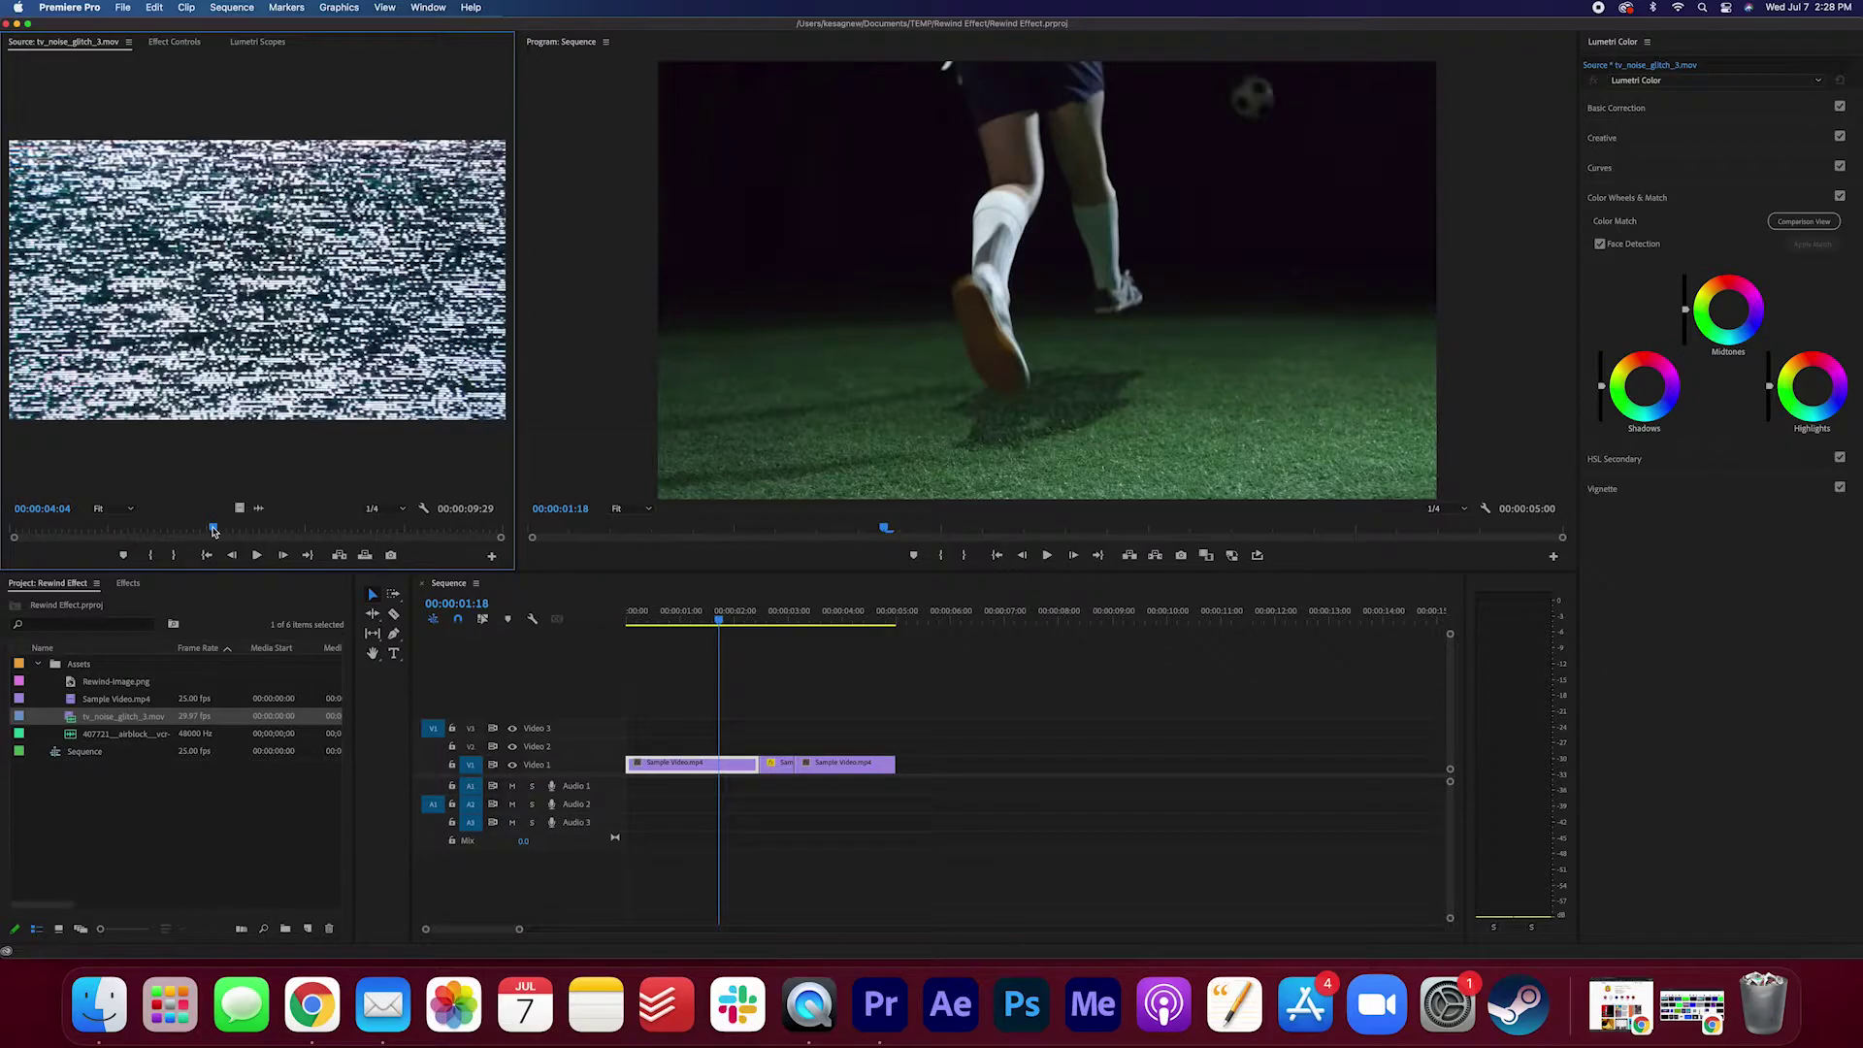
{"action": "key", "text": "i"}
- Mark the Out point and lay the 11-frame noise slice on Video 2 over the reversed clip
{"action": "left_click_drag", "start_coordinate": [213, 531], "coordinate": [785, 745]}
{"action": "key", "text": "o"}
{"action": "scroll", "coordinate": [768, 742], "scroll_direction": "up", "scroll_amount": 5}
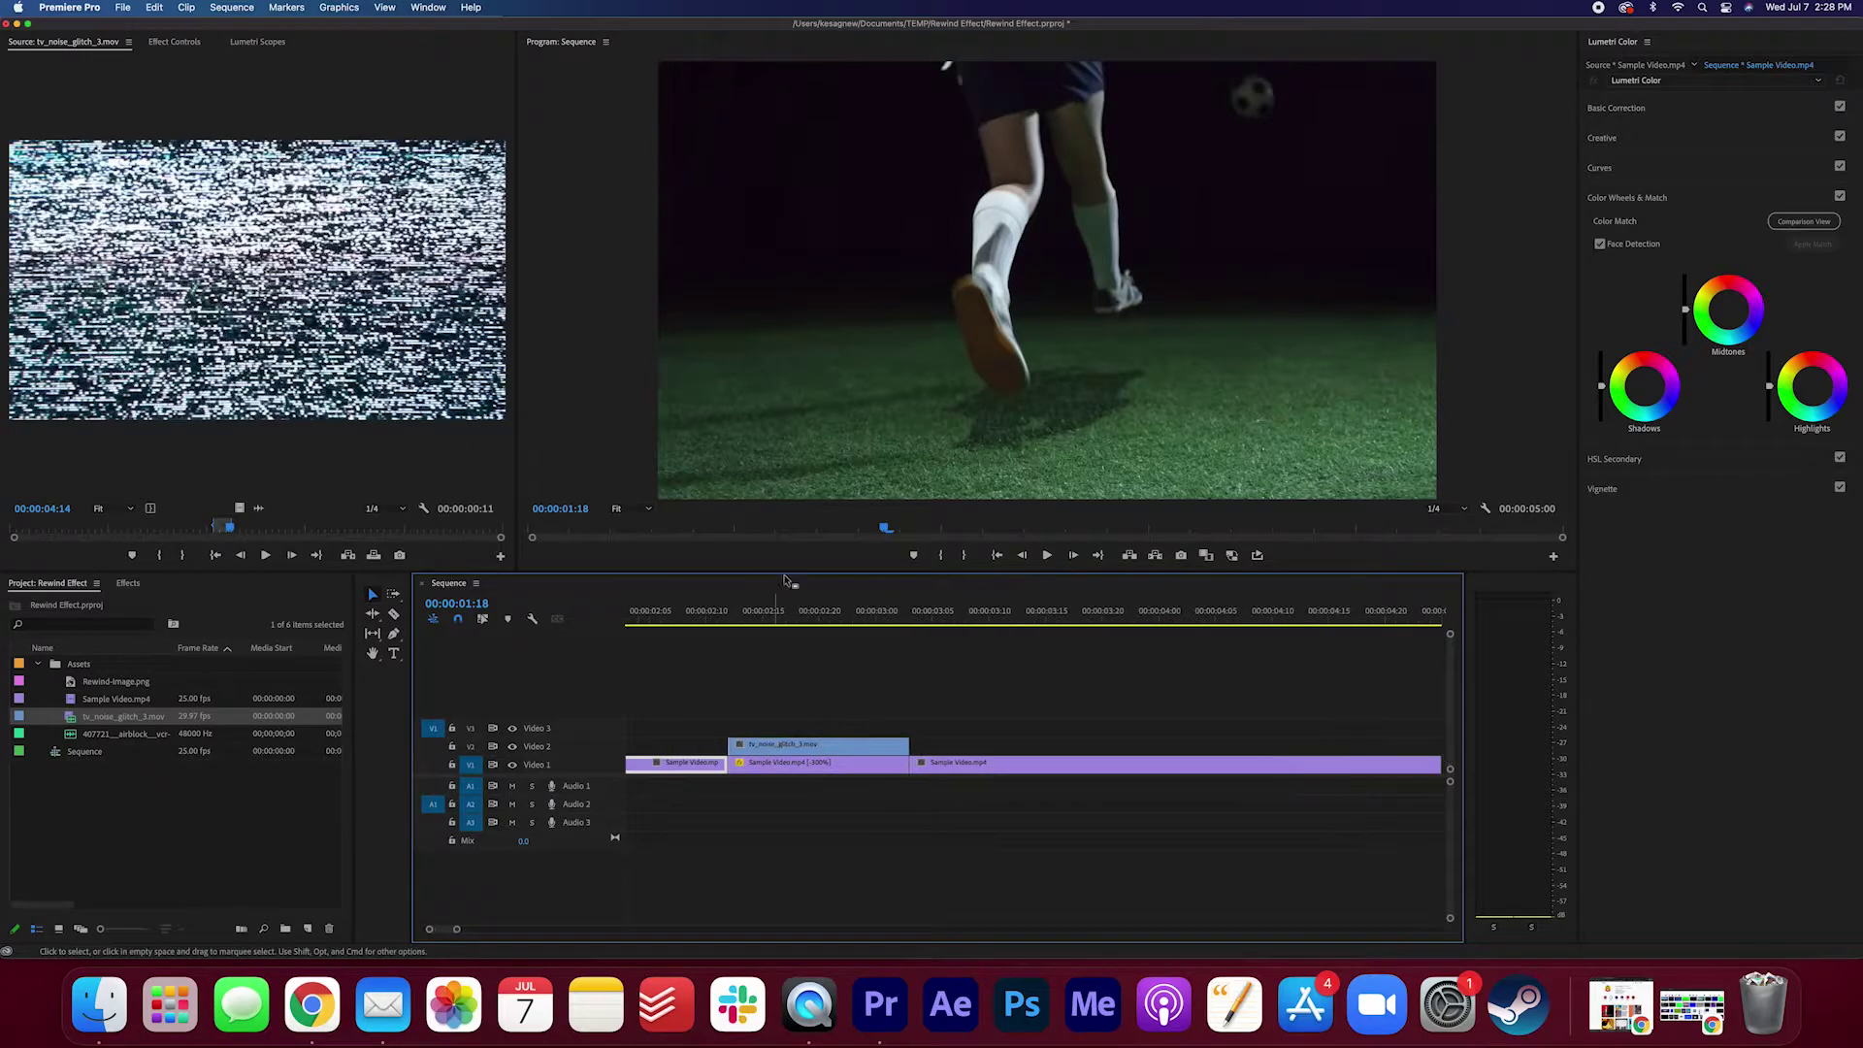
{"action": "left_click", "coordinate": [796, 606]}
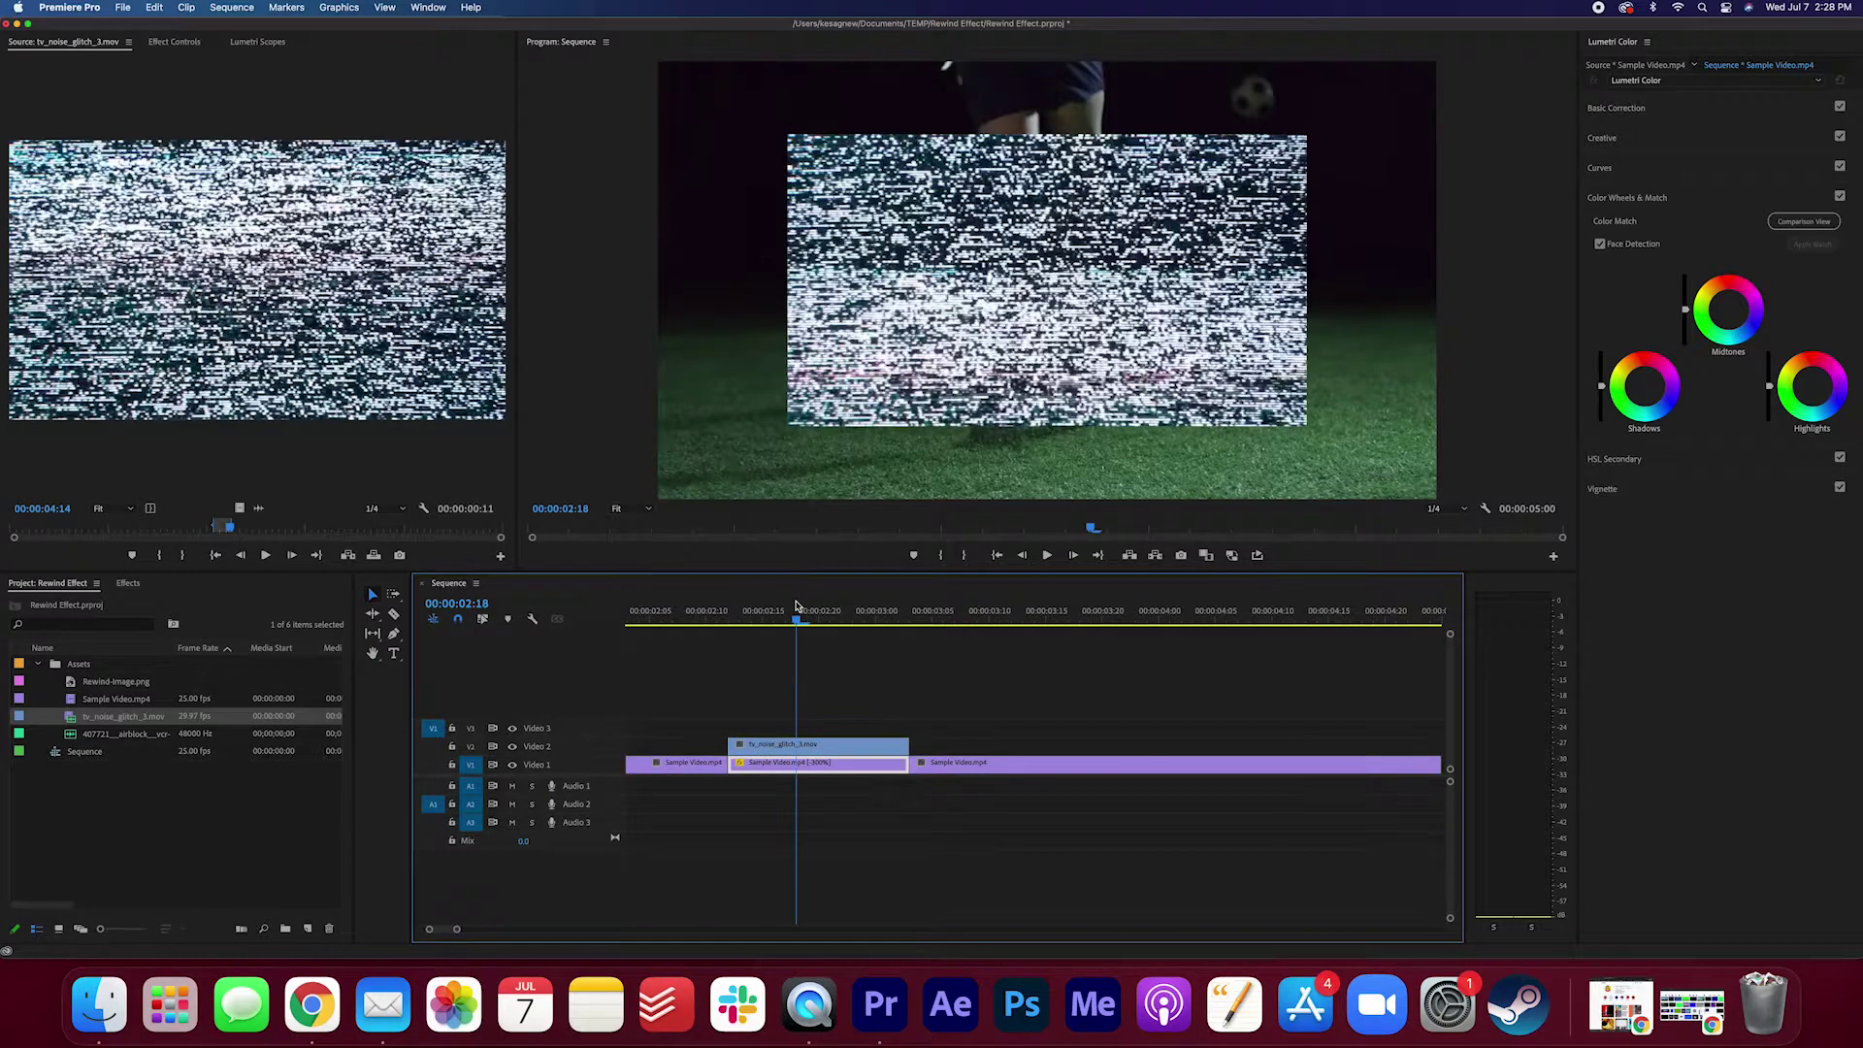
- Apply Scale to Frame Size to tv_noise_glitch_3.mov on Video 2
{"action": "left_click", "coordinate": [860, 752]}
{"action": "right_click", "coordinate": [861, 753]}
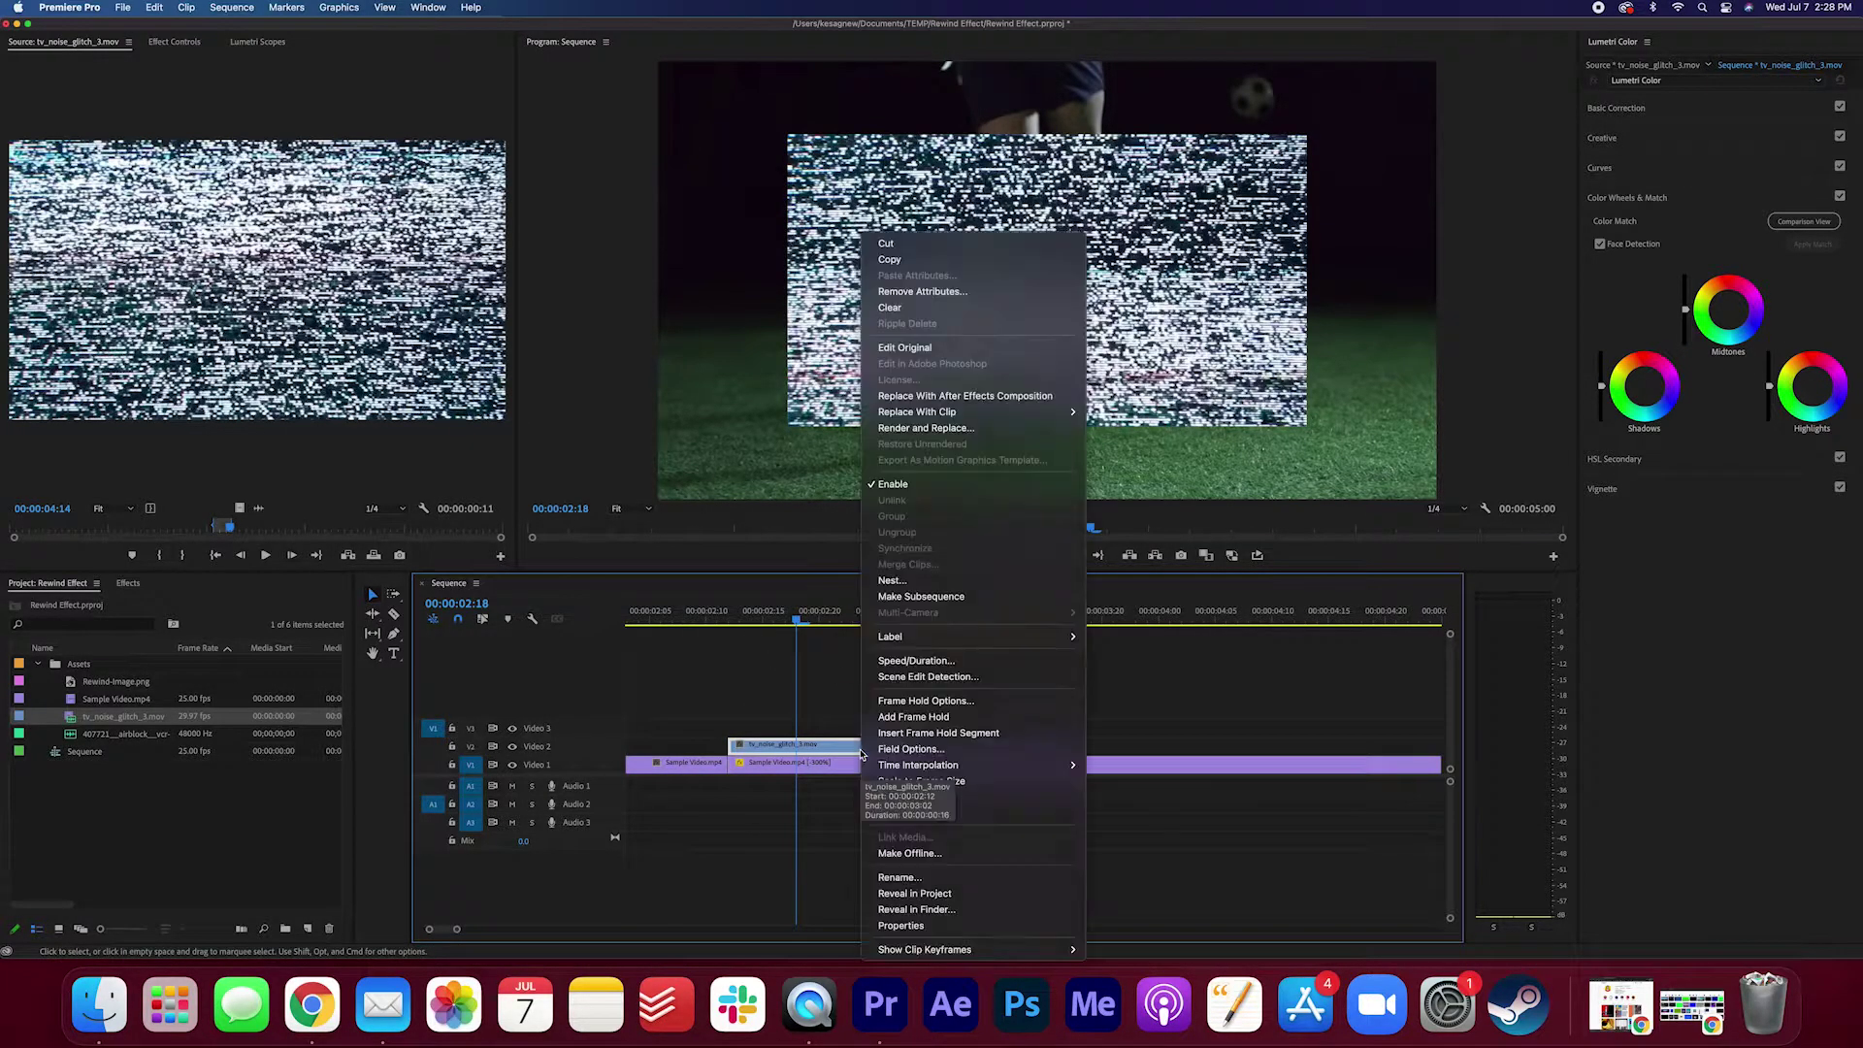
{"action": "left_click", "coordinate": [1015, 785]}
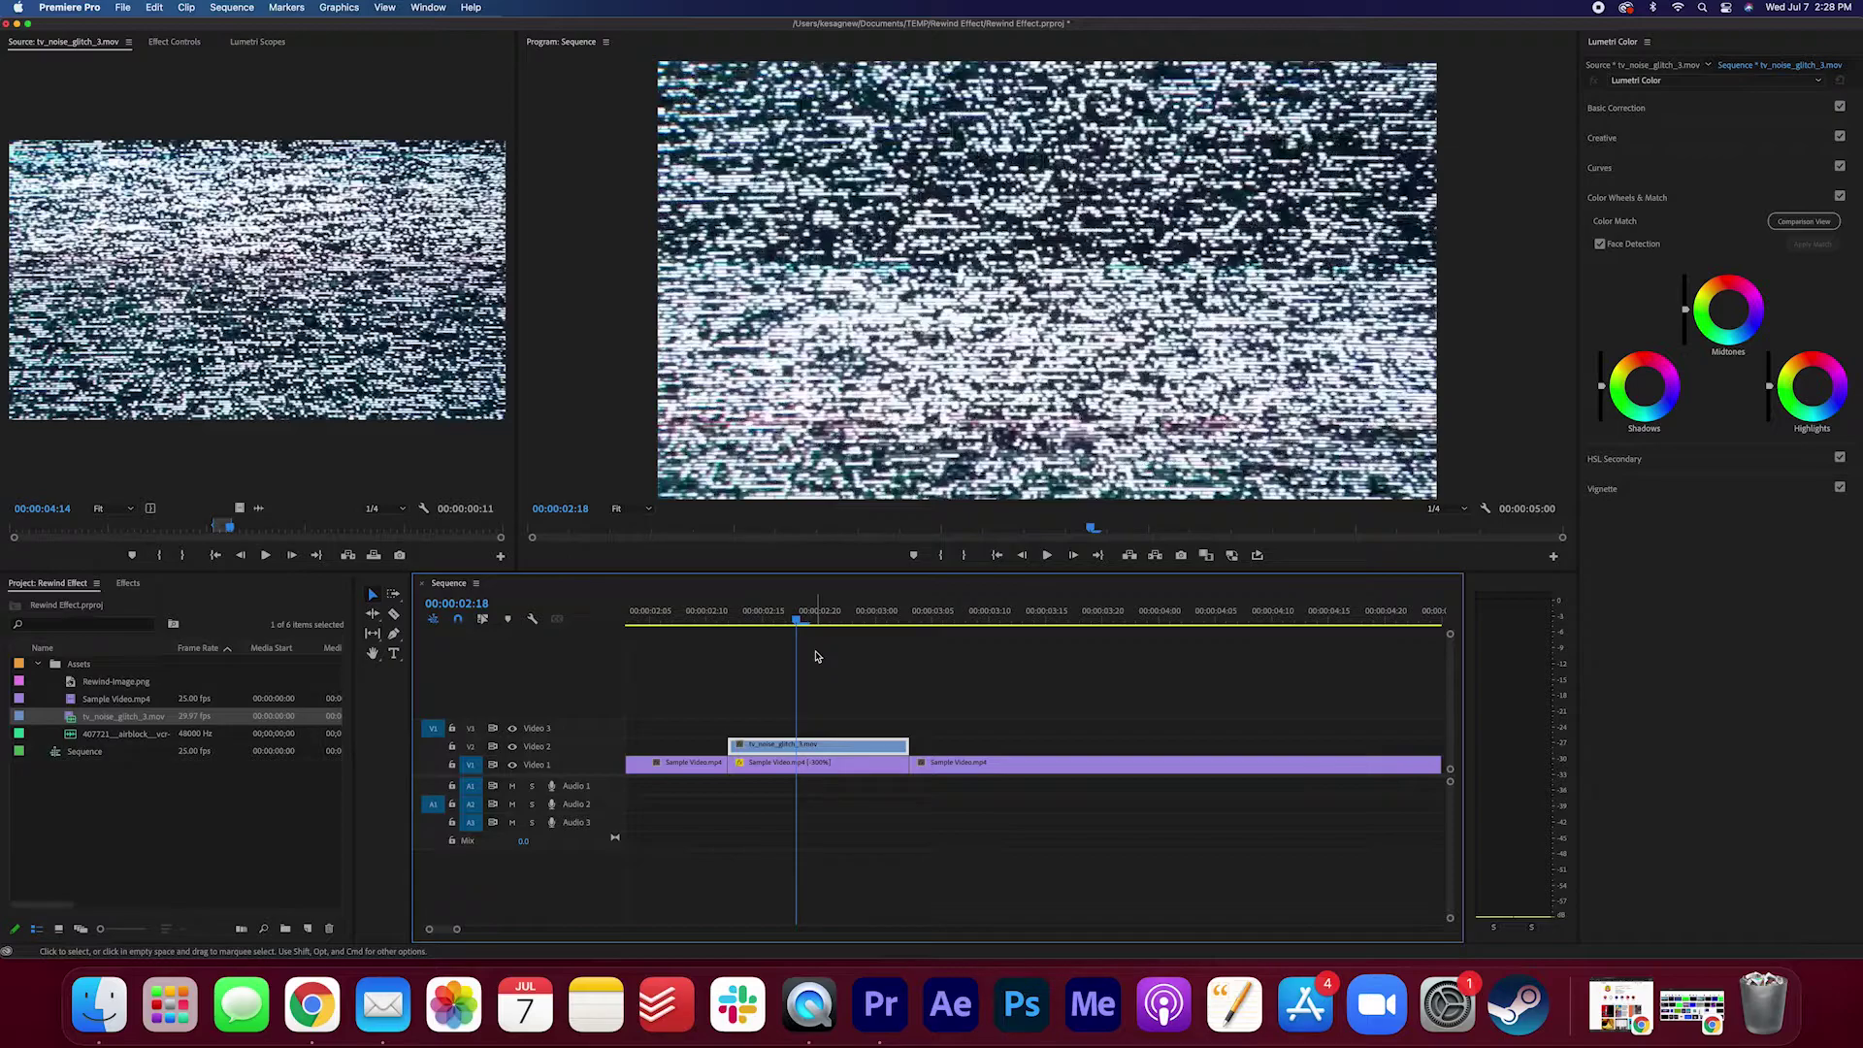
- In Effect Controls, change the noise clip's Opacity blend mode from Normal to Screen
{"action": "left_click", "coordinate": [193, 44]}
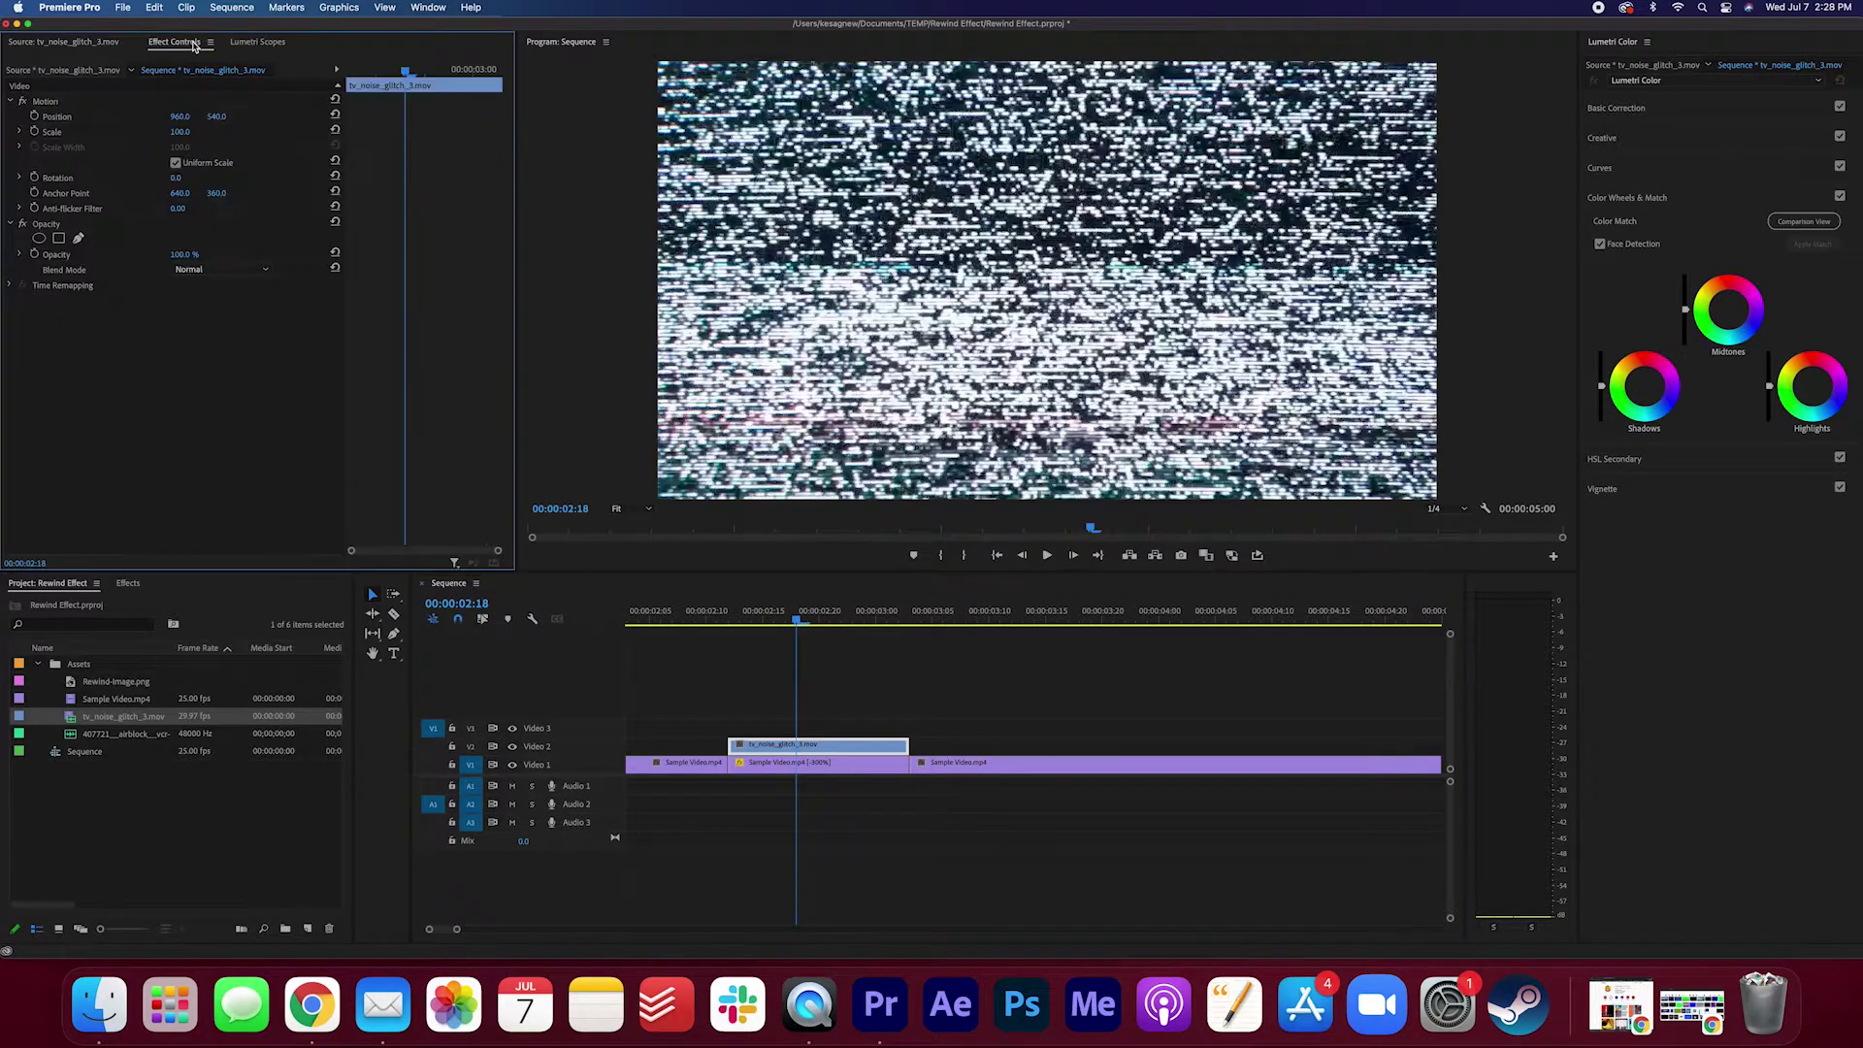
{"action": "left_click", "coordinate": [260, 272]}
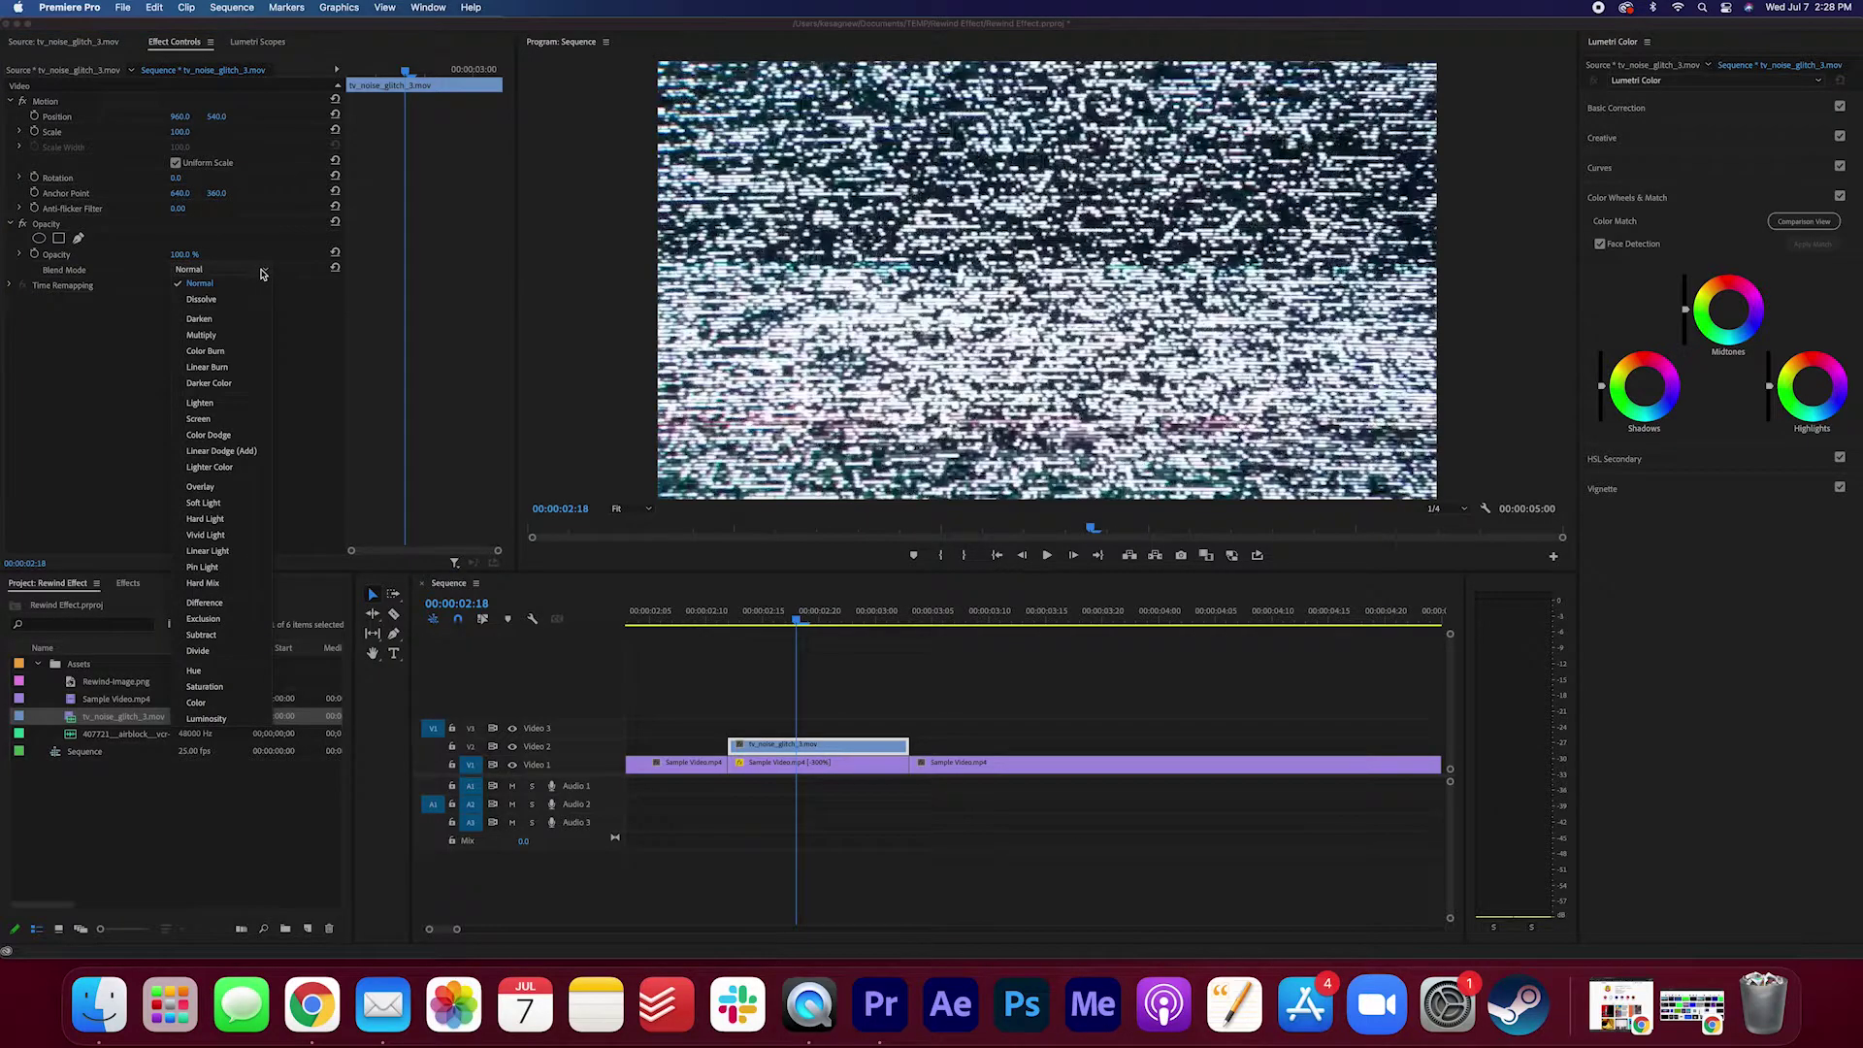
{"action": "left_click", "coordinate": [238, 421]}
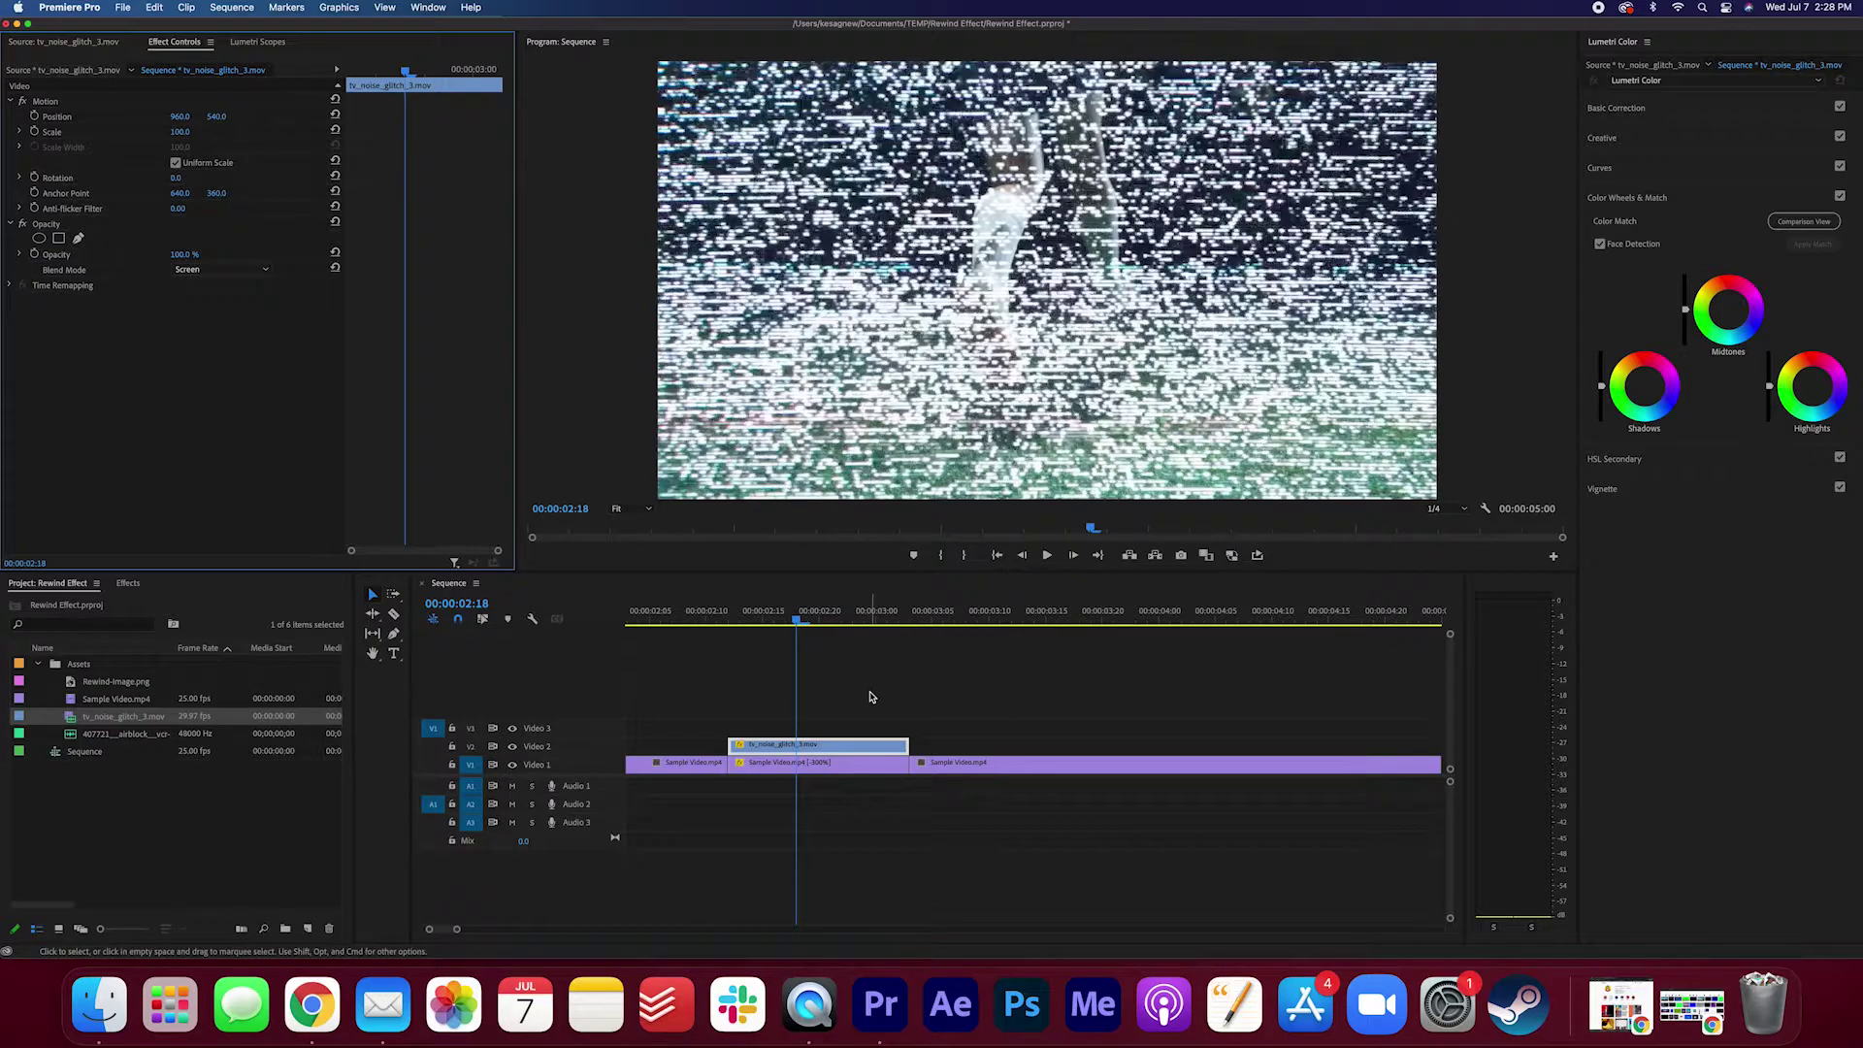
{"action": "mouse_move", "coordinate": [183, 255]}
{"action": "left_mouse_down"}
{"action": "mouse_move", "coordinate": [102, 254]}
{"action": "mouse_move", "coordinate": [191, 254]}
{"action": "left_mouse_up"}
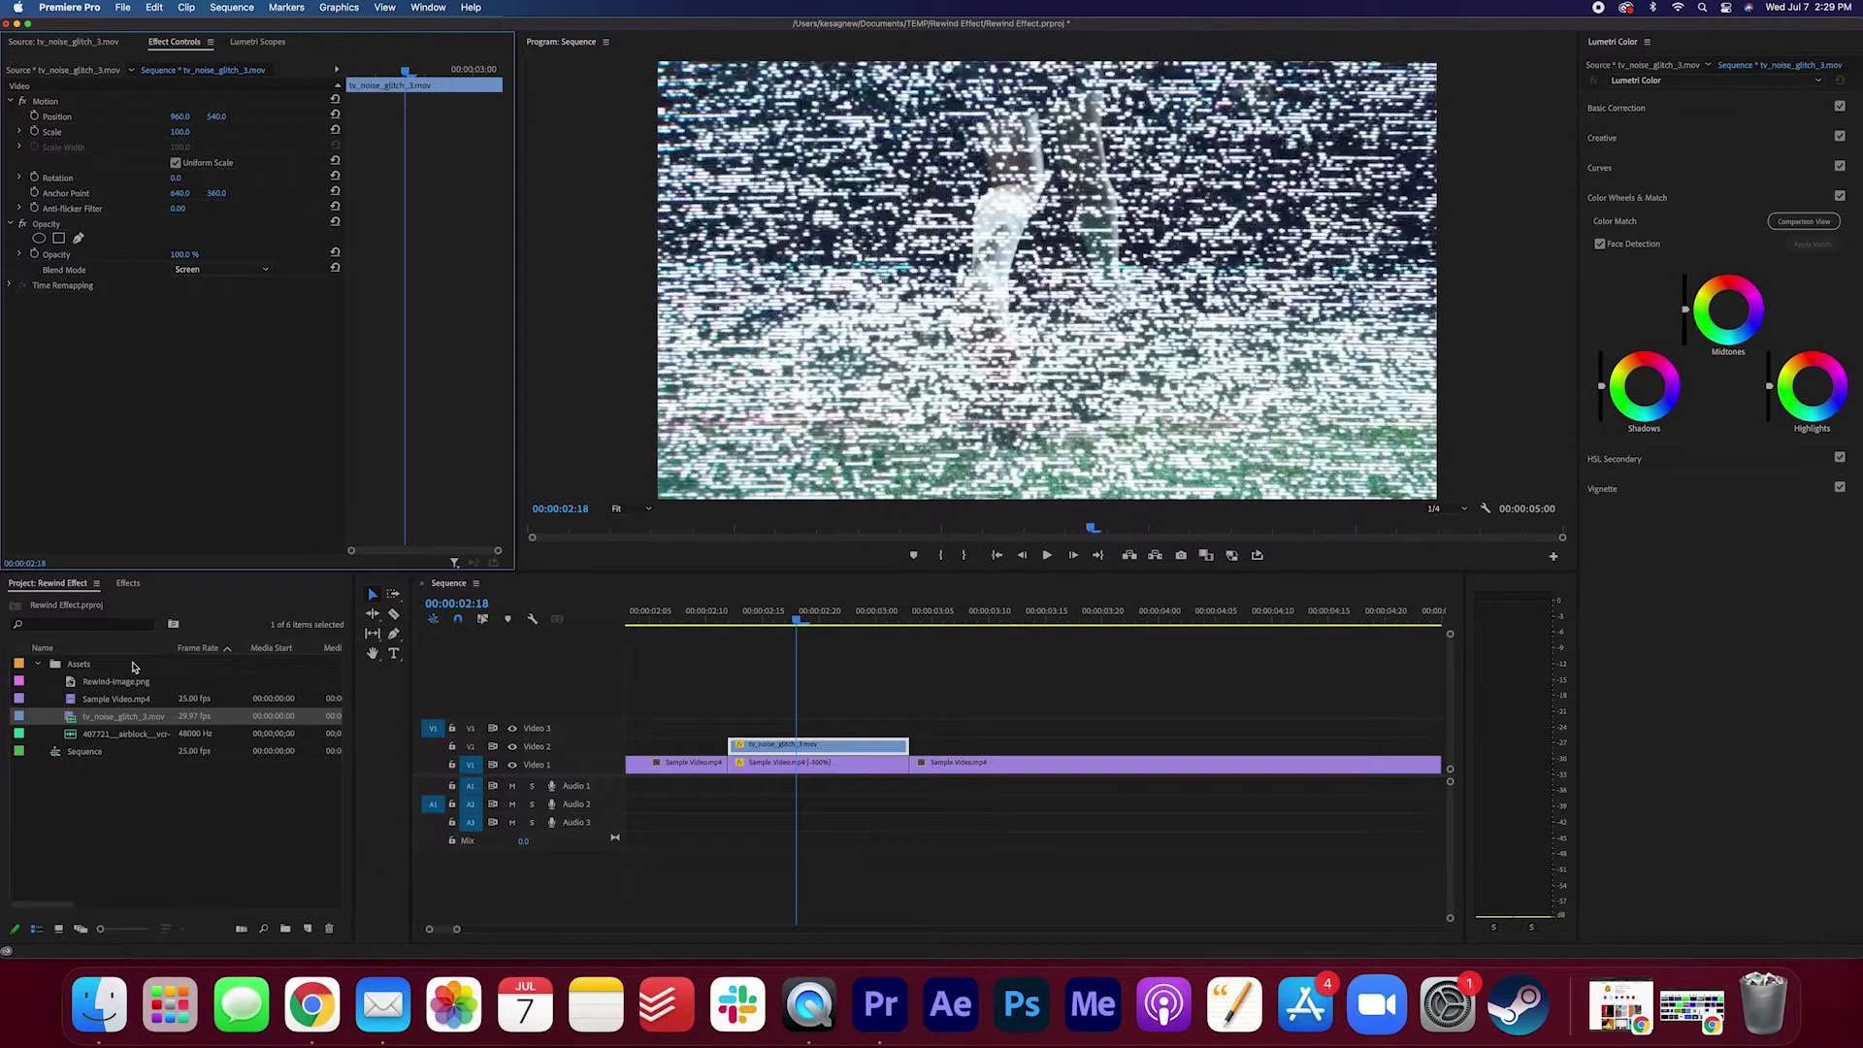
- Place Rewind-Image.png on Video 3 and trim it at 00:00:03:03 to end with the noise clip
{"action": "left_click", "coordinate": [122, 683]}
{"action": "left_click_drag", "start_coordinate": [98, 687], "coordinate": [735, 737]}
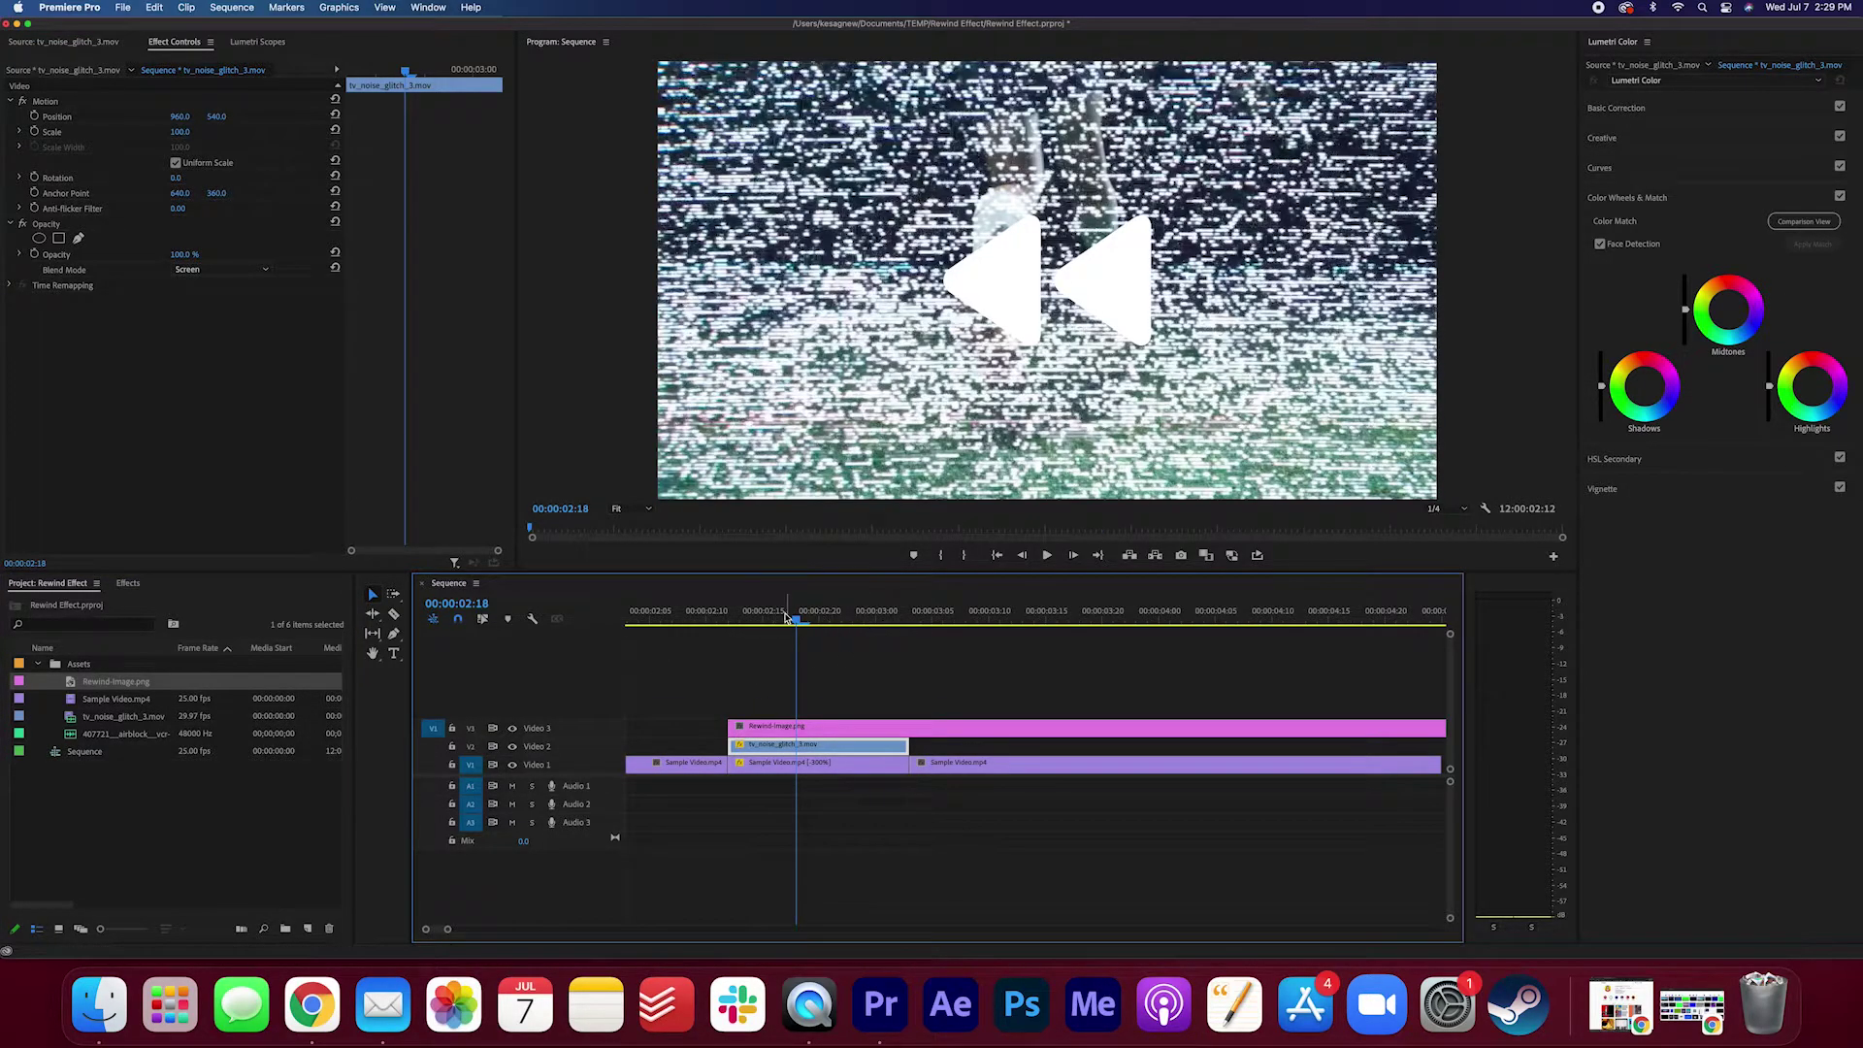
{"action": "left_click_drag", "start_coordinate": [786, 617], "coordinate": [908, 618]}
{"action": "left_click", "coordinate": [927, 728]}
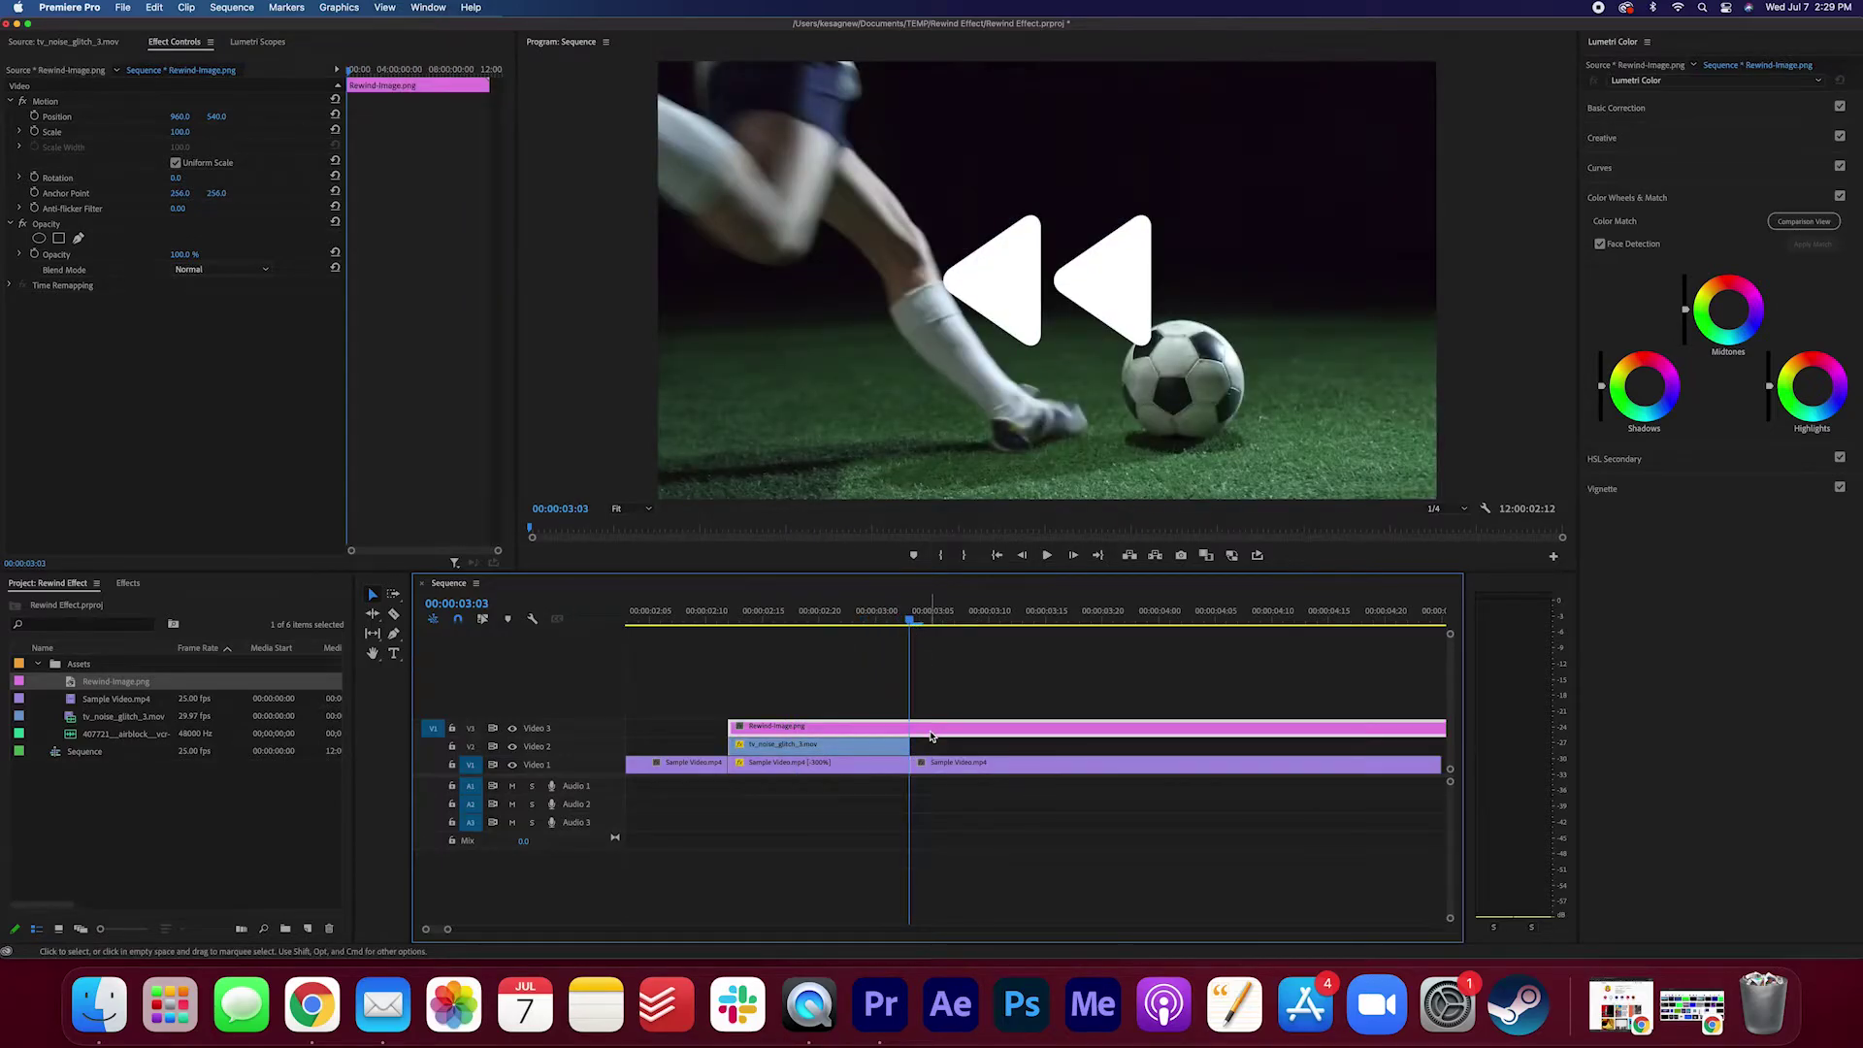
{"action": "key", "text": "super+k"}
{"action": "left_click", "coordinate": [930, 734]}
{"action": "key", "text": "Delete"}
{"action": "left_click", "coordinate": [794, 618]}
- Set the rewind icon's Scale to 60 in Effect Controls
{"action": "left_click", "coordinate": [1138, 376]}
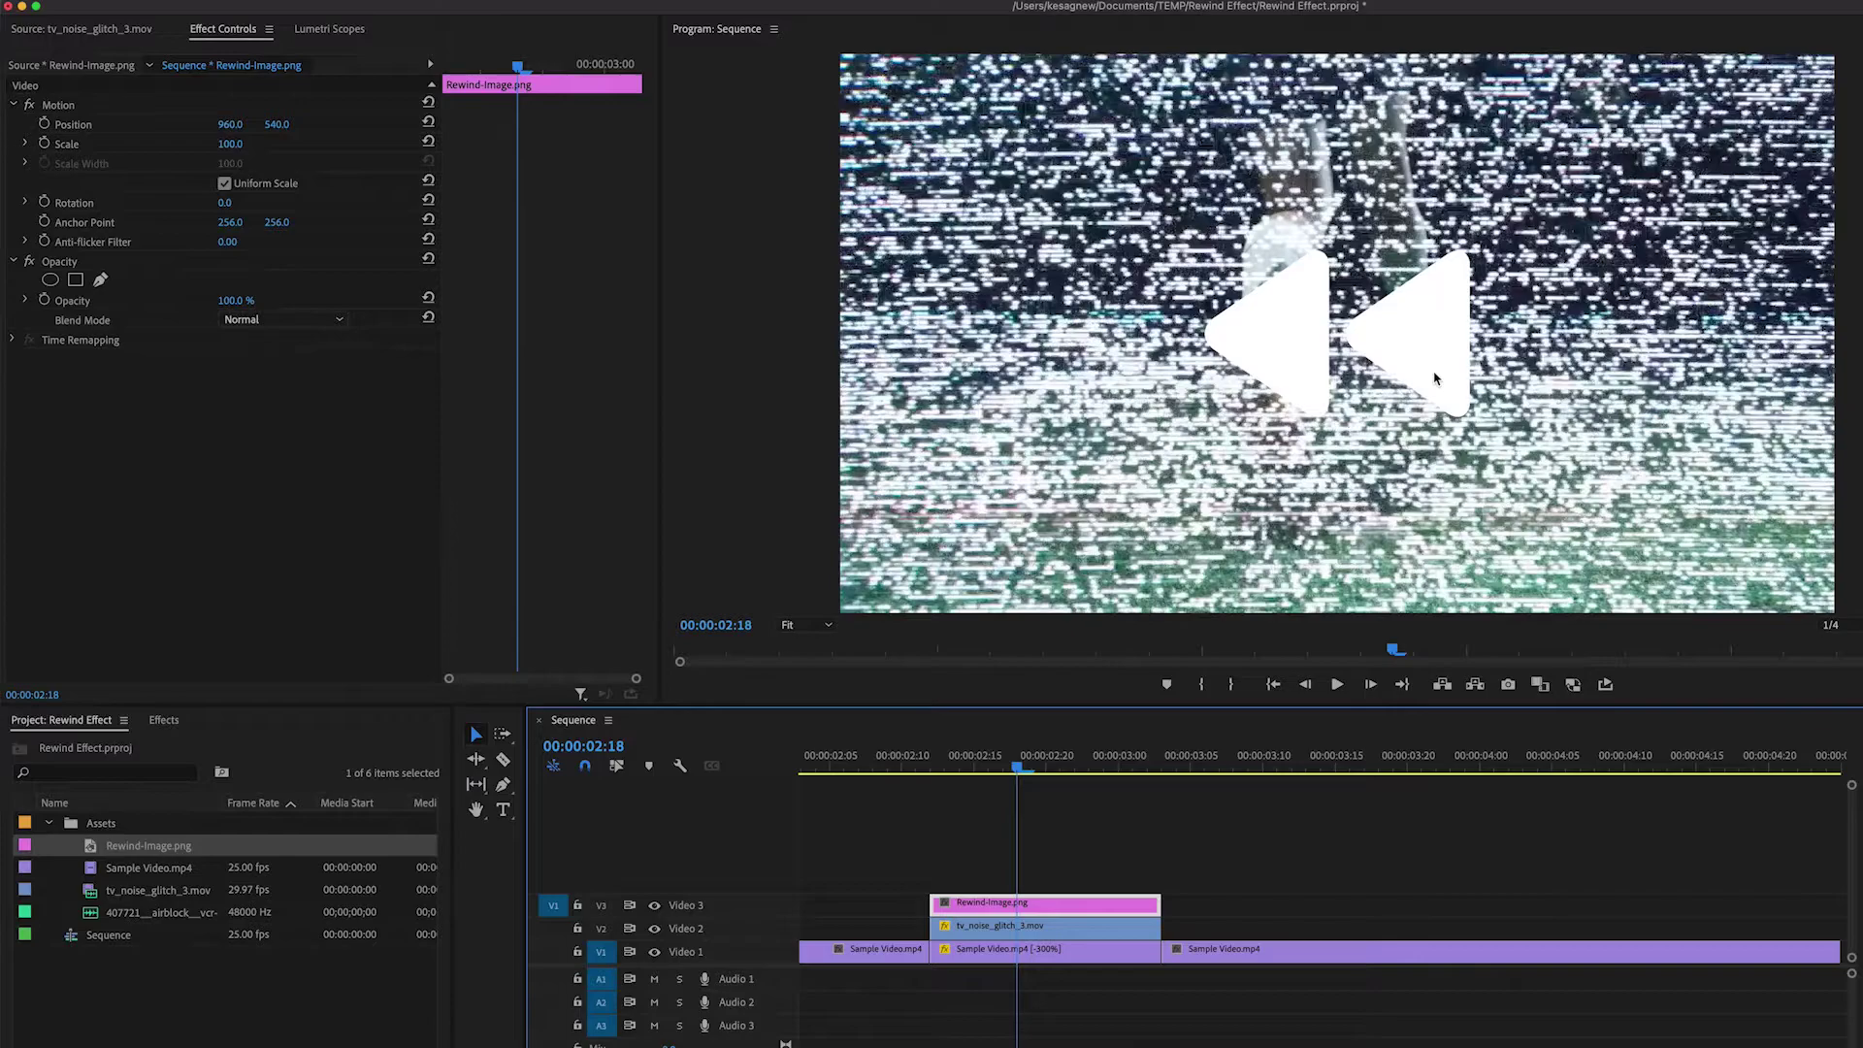
{"action": "left_click", "coordinate": [230, 144]}
{"action": "type", "text": "62"}
{"action": "key", "text": "Return"}
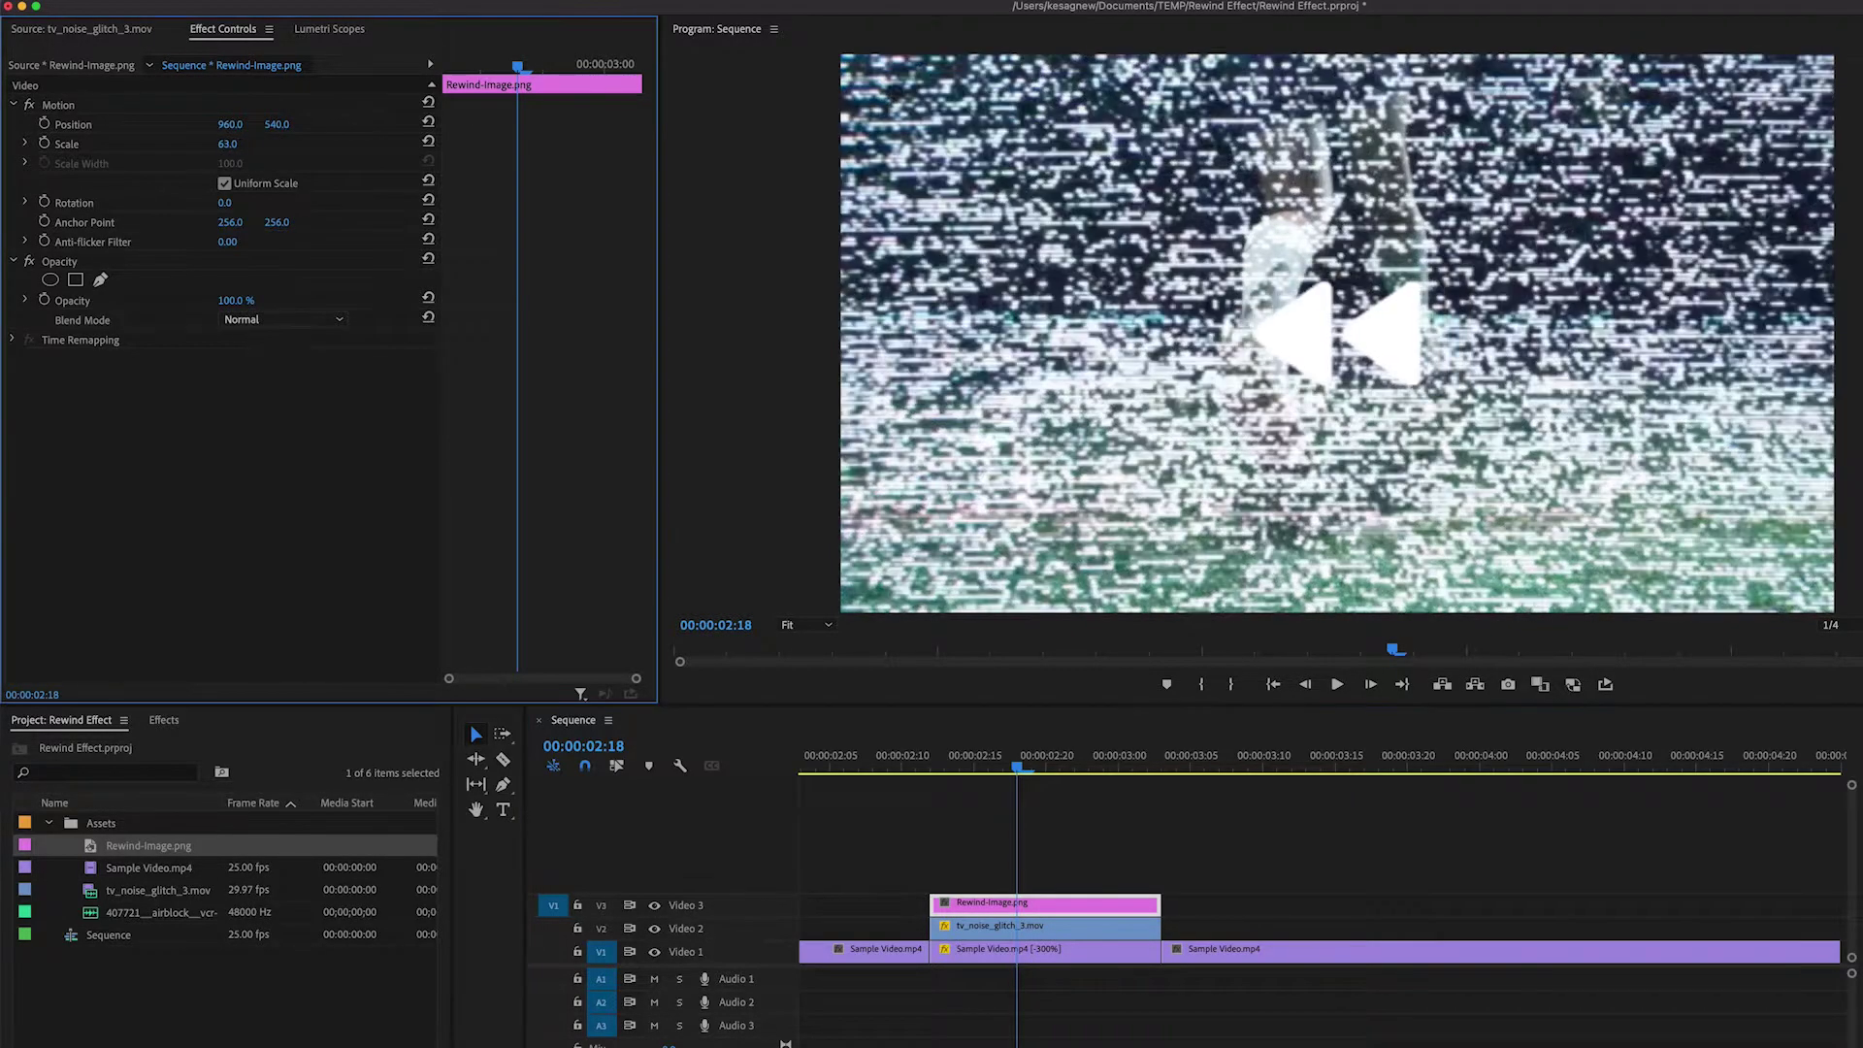
{"action": "left_click_drag", "start_coordinate": [230, 144], "coordinate": [226, 144]}
{"action": "left_click", "coordinate": [233, 144]}
{"action": "type", "text": "60"}
{"action": "key", "text": "Return"}
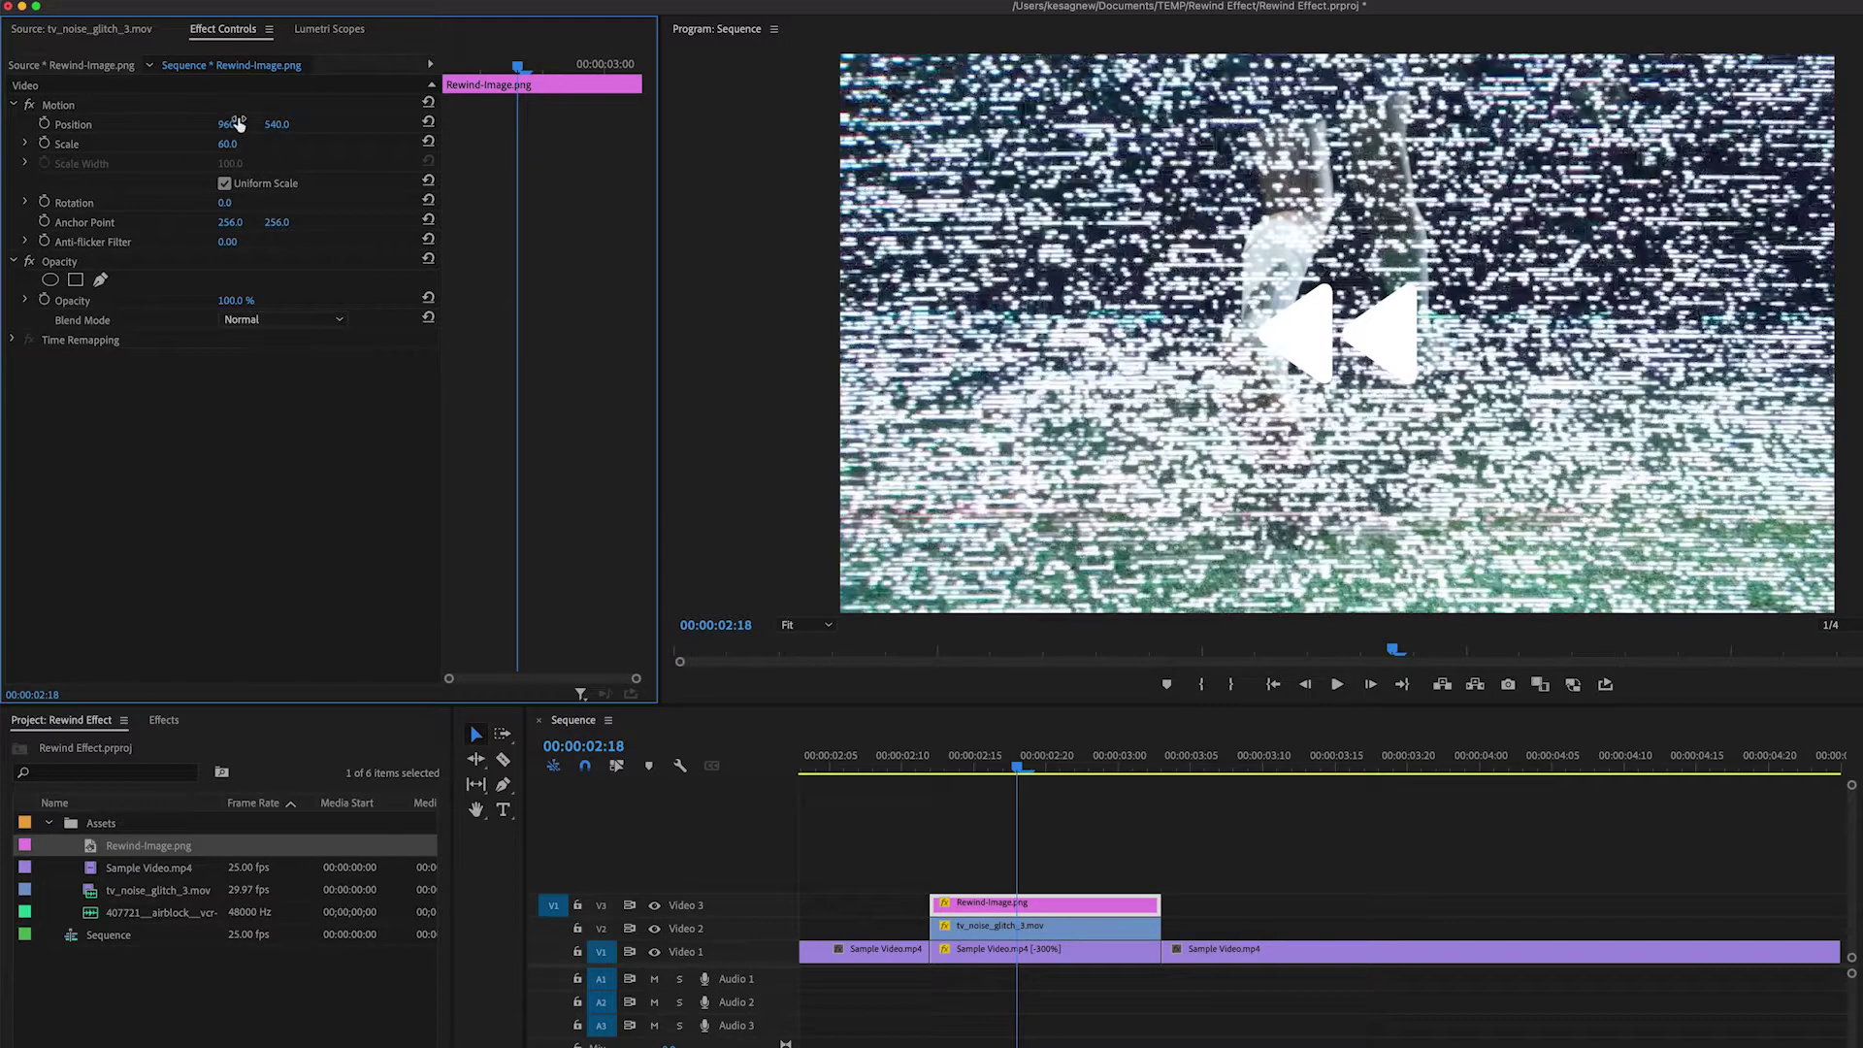
- Move the rewind icon to Position 220, 146 in the top-left corner
{"action": "left_click_drag", "start_coordinate": [242, 123], "coordinate": [107, 123]}
{"action": "left_click", "coordinate": [276, 124]}
{"action": "type", "text": "169"}
{"action": "key", "text": "Return"}
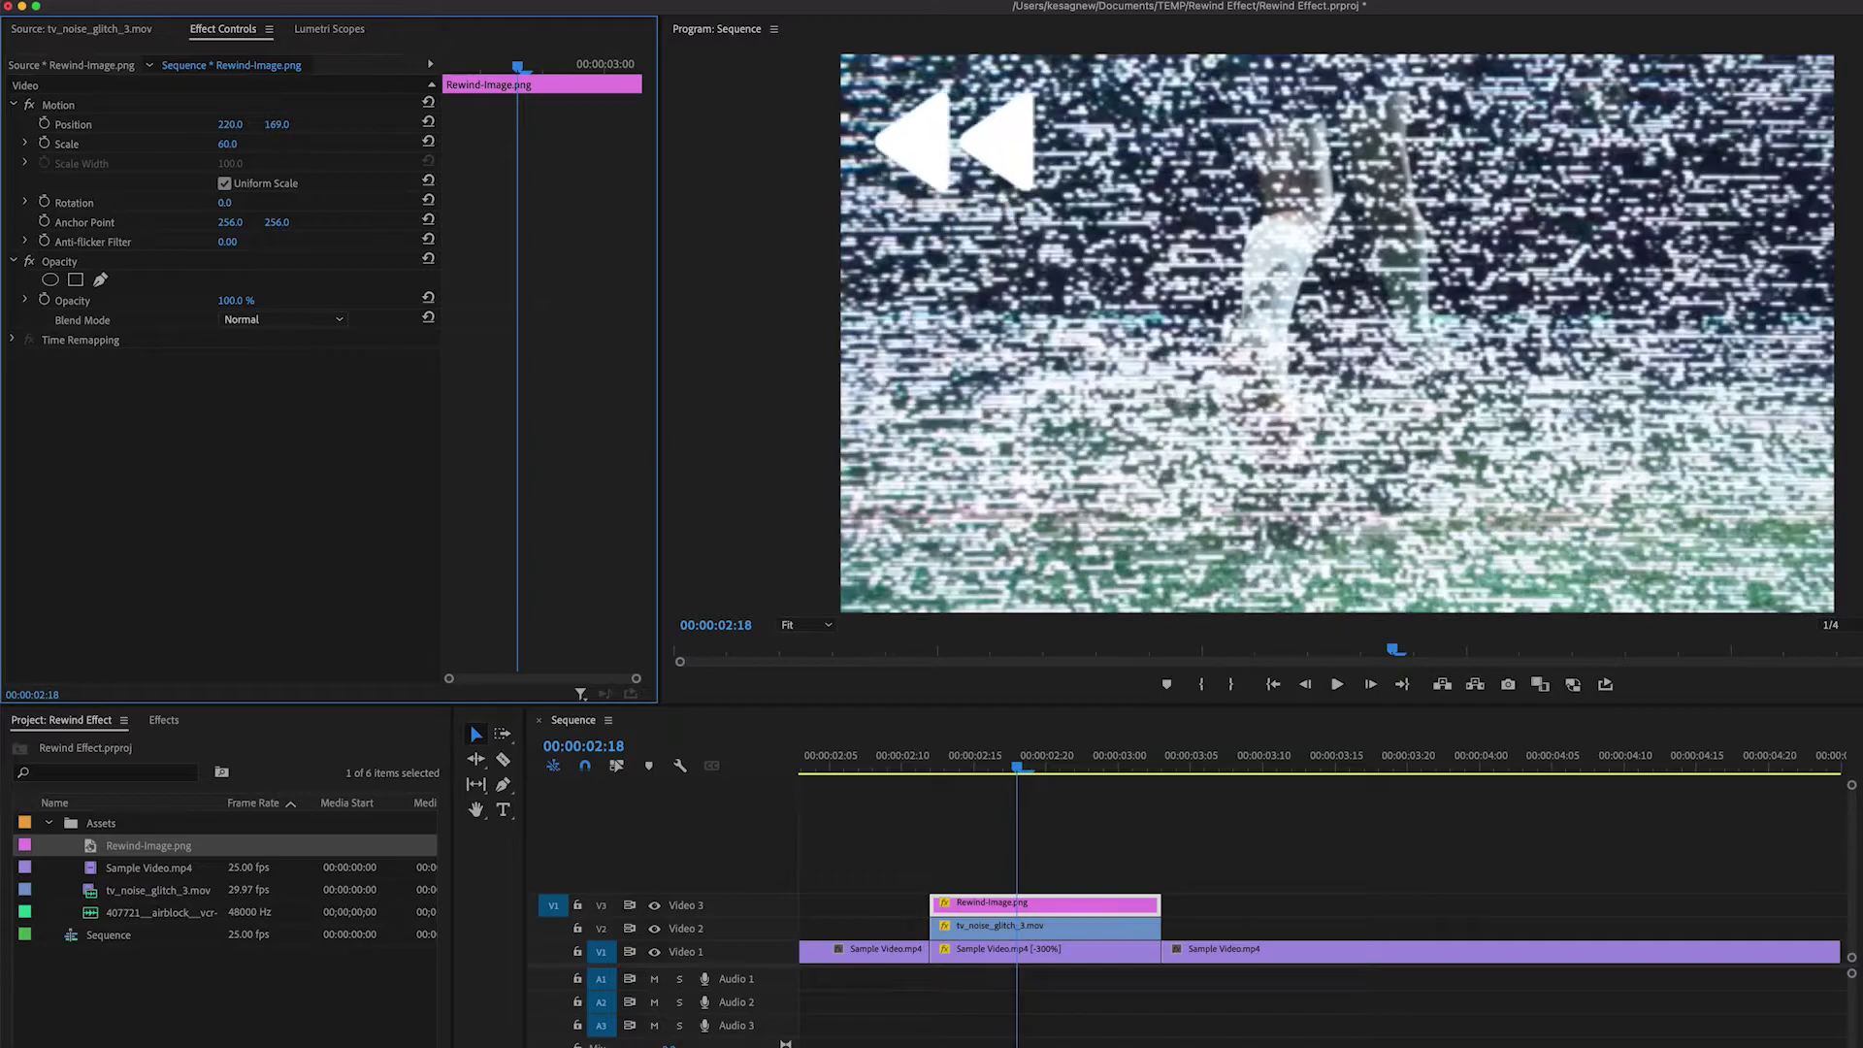
{"action": "left_click_drag", "start_coordinate": [281, 124], "coordinate": [286, 125]}
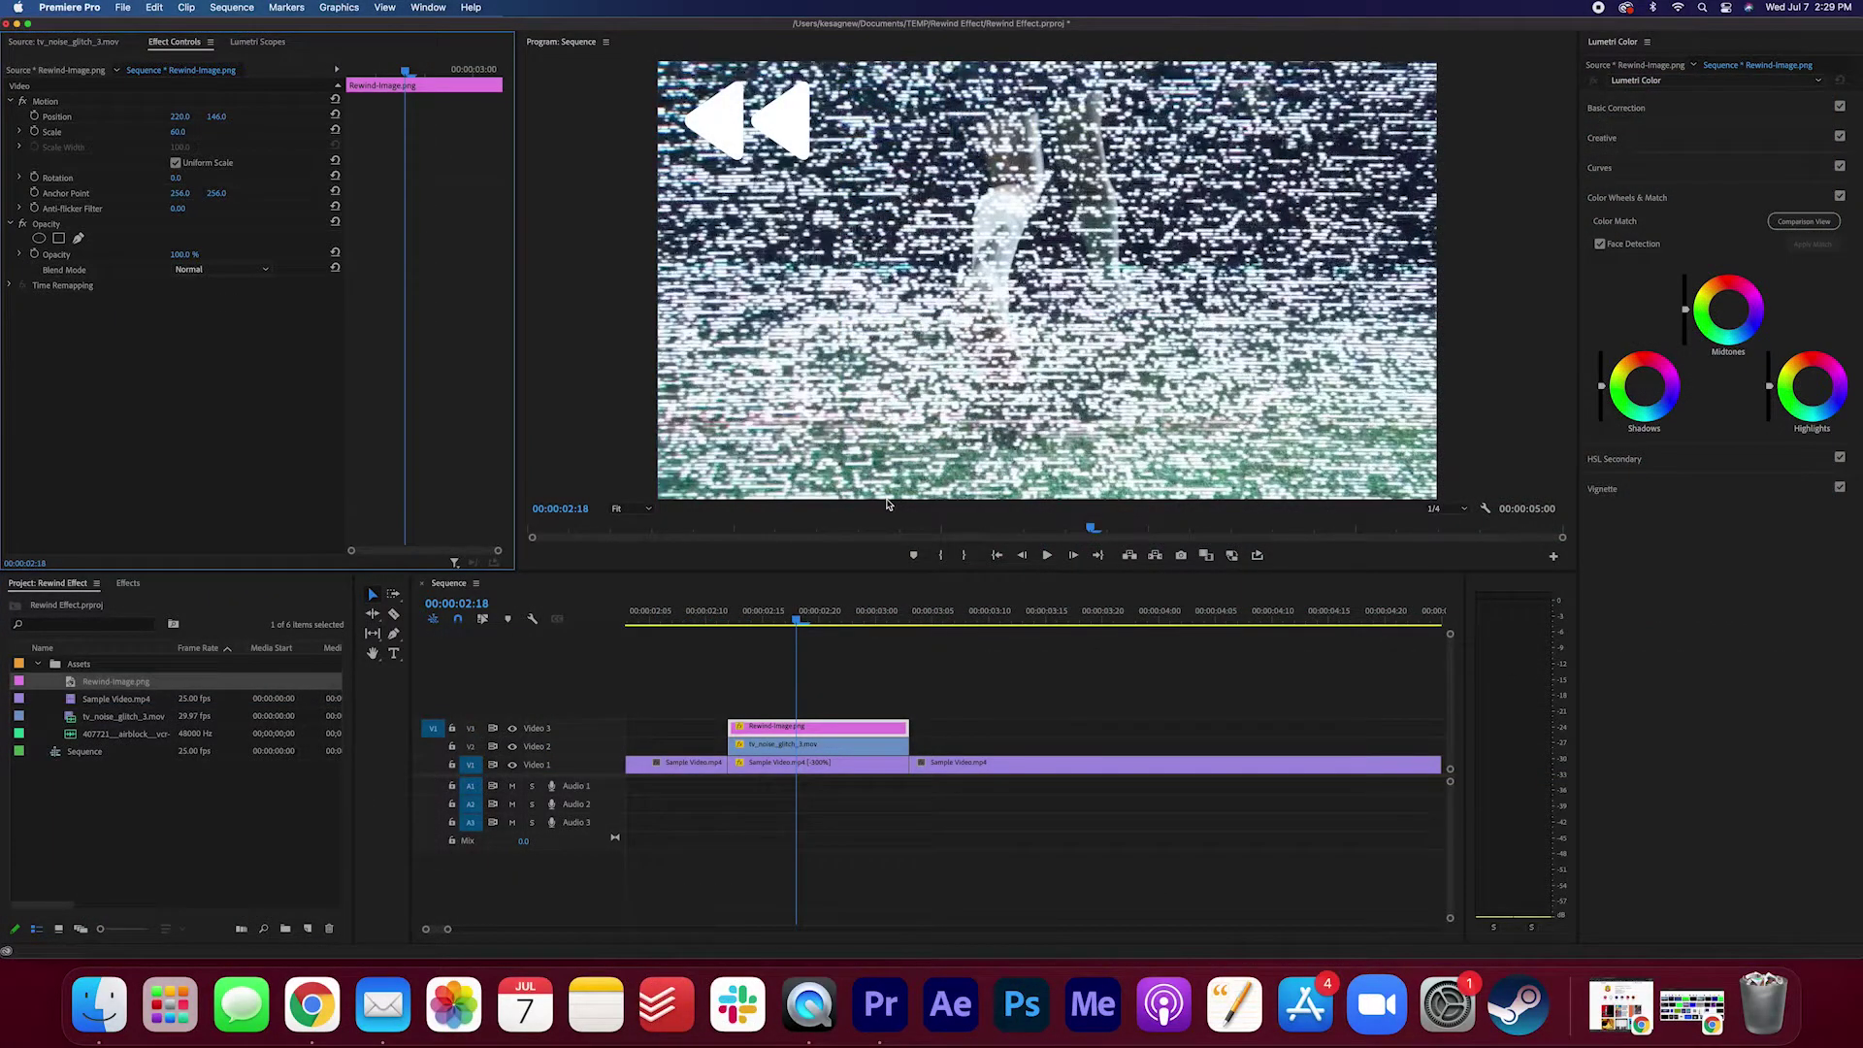
- Load vcr-rewind.wav, audition it, and mark a 4;22 section with In and Out points
{"action": "double_click", "coordinate": [117, 735]}
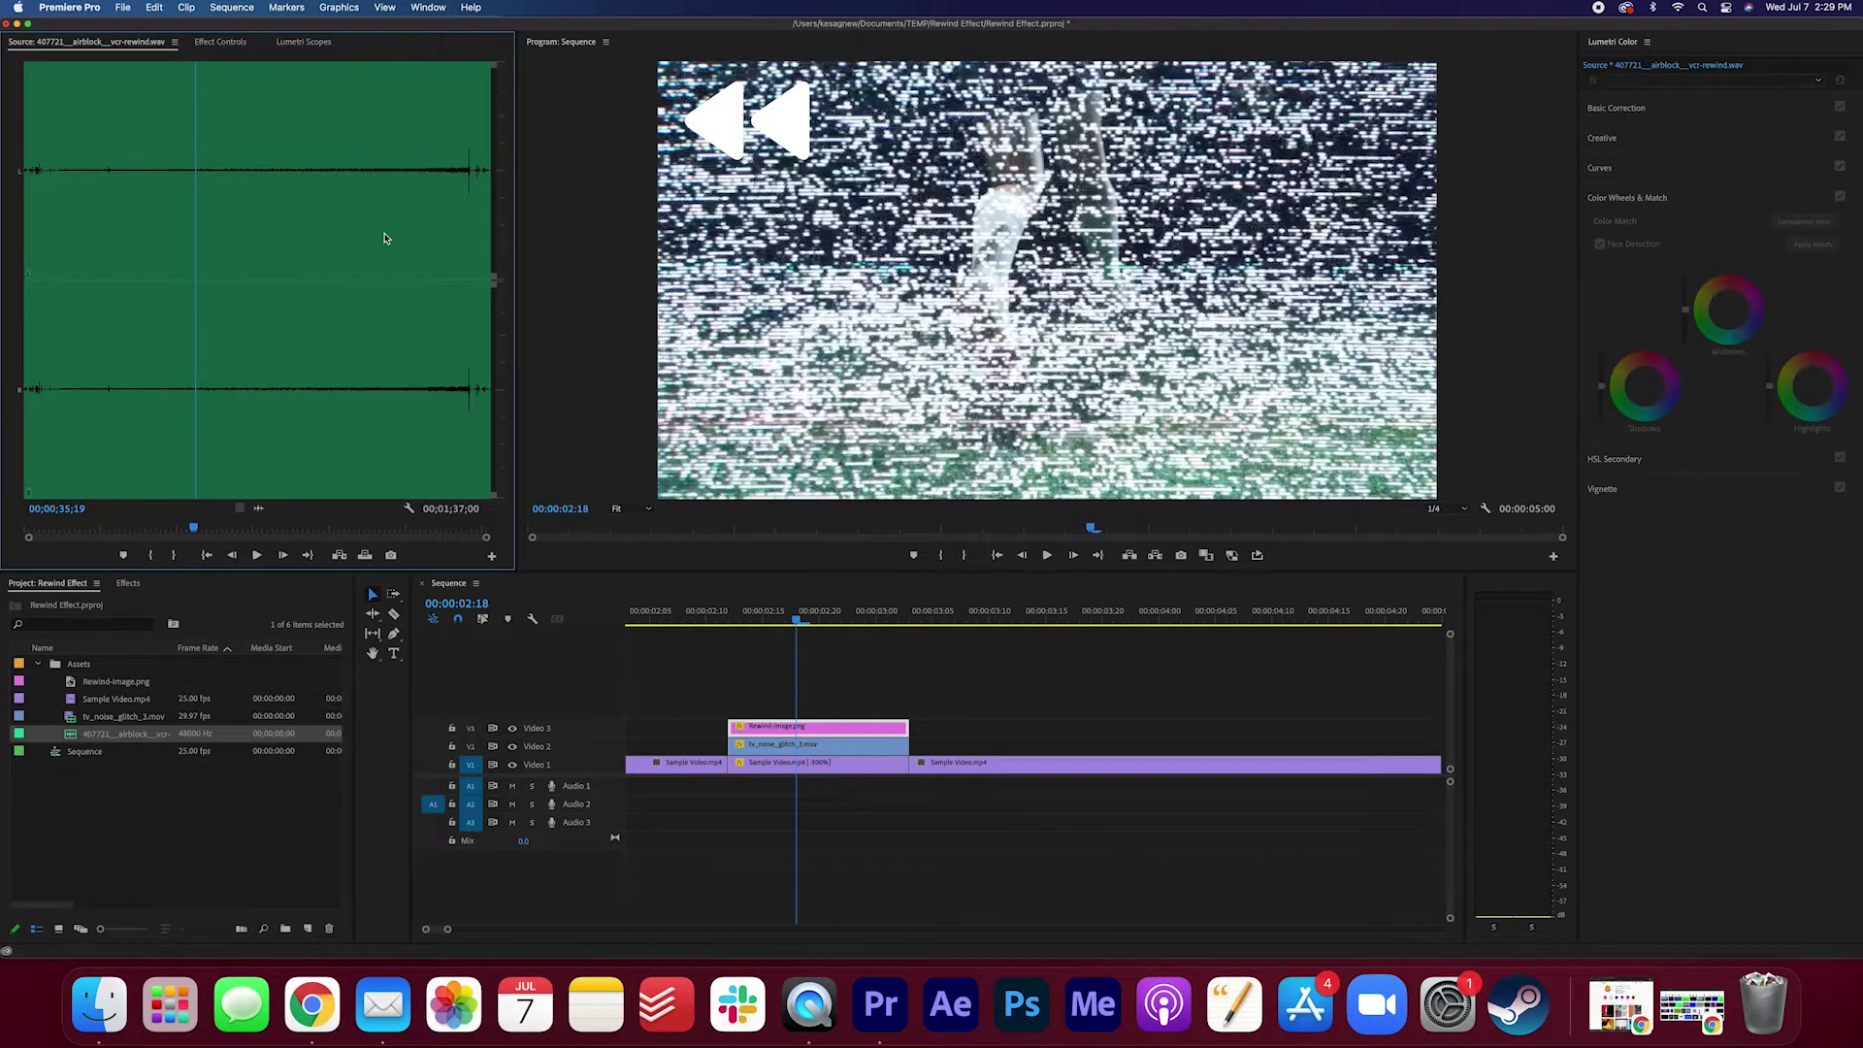
{"action": "left_click_drag", "start_coordinate": [171, 395], "coordinate": [327, 395]}
{"action": "key", "text": "space"}
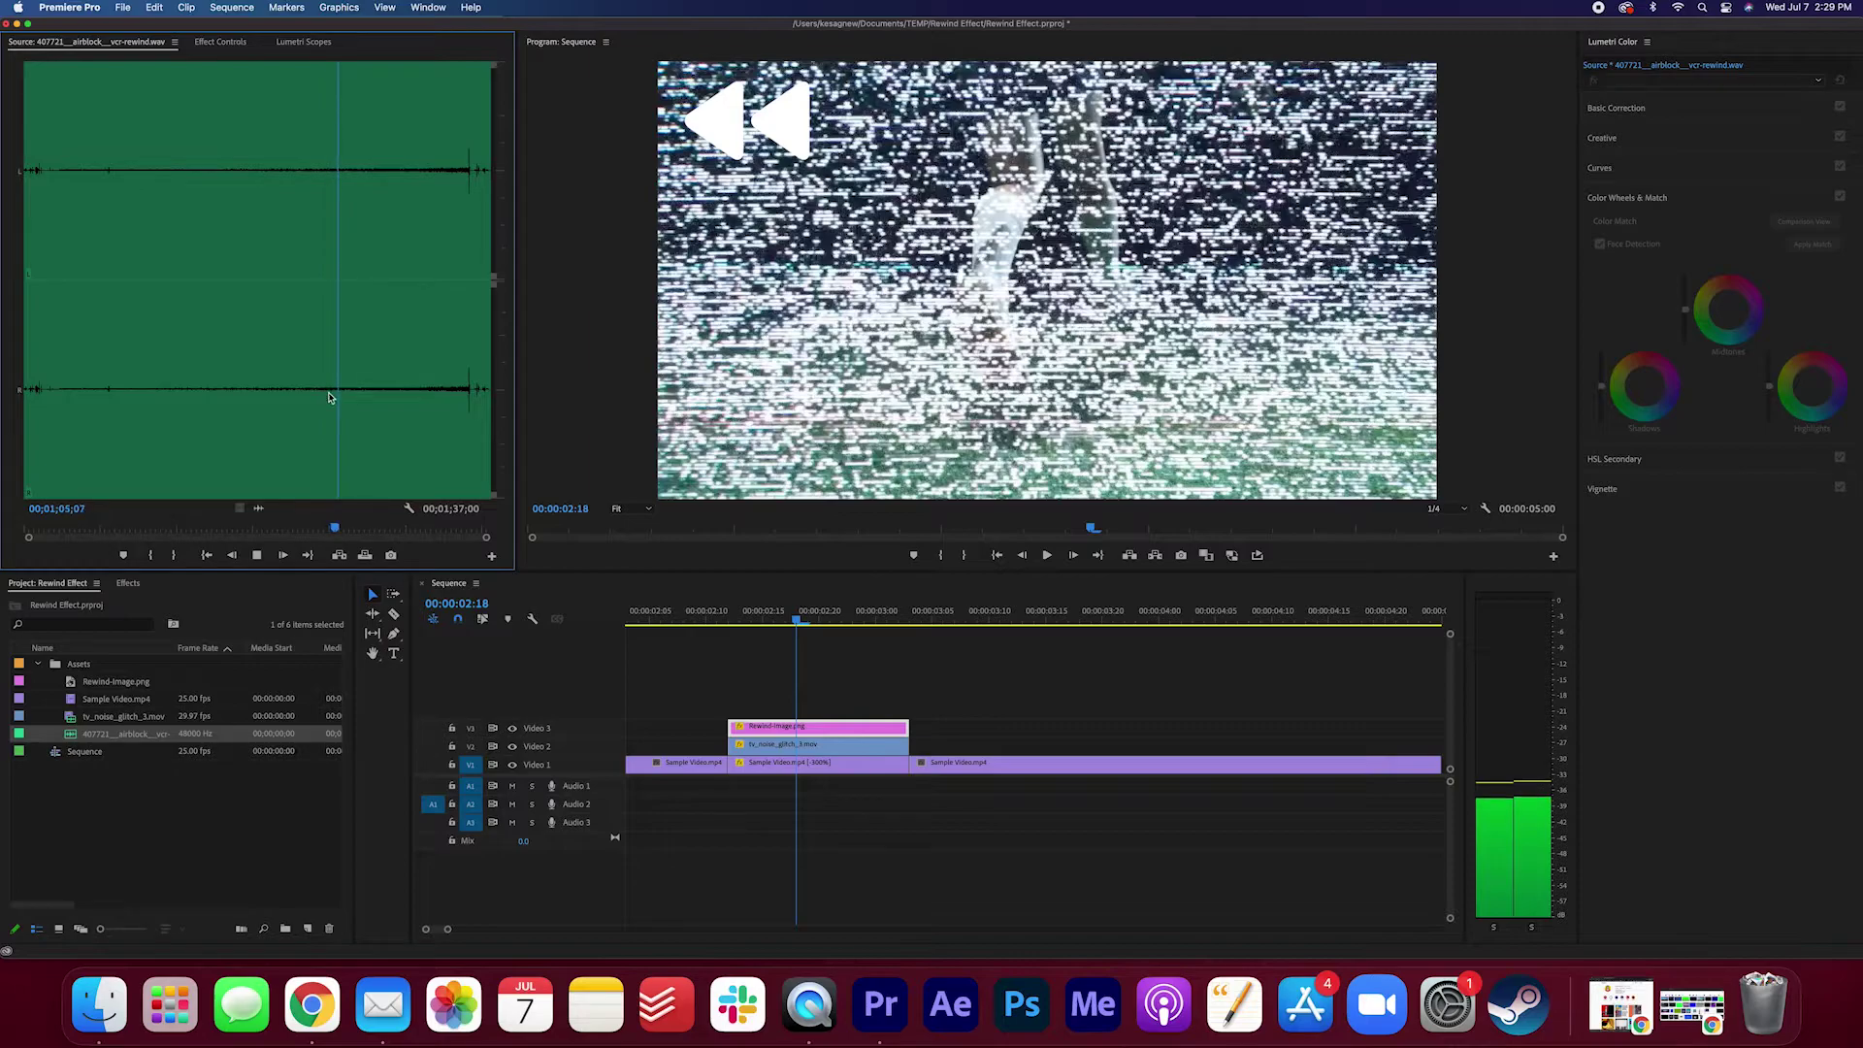
{"action": "left_click", "coordinate": [325, 392]}
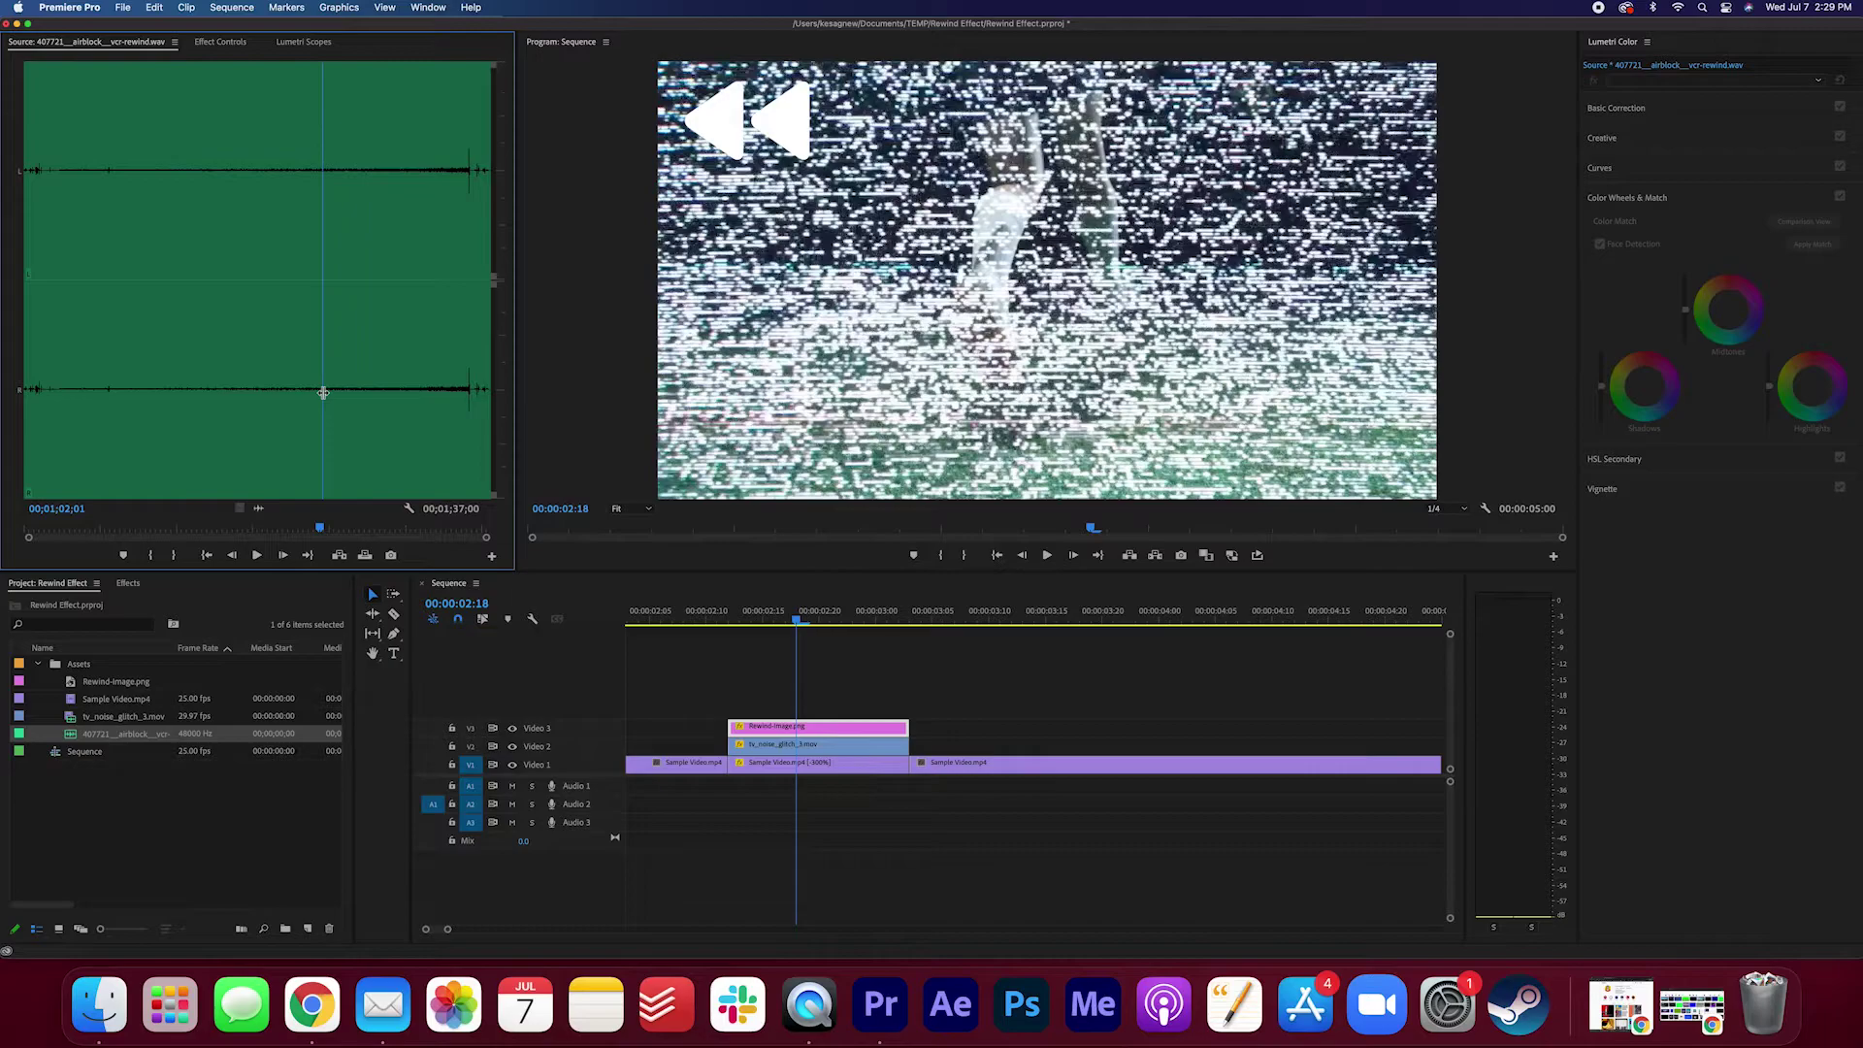
{"action": "key", "text": "i"}
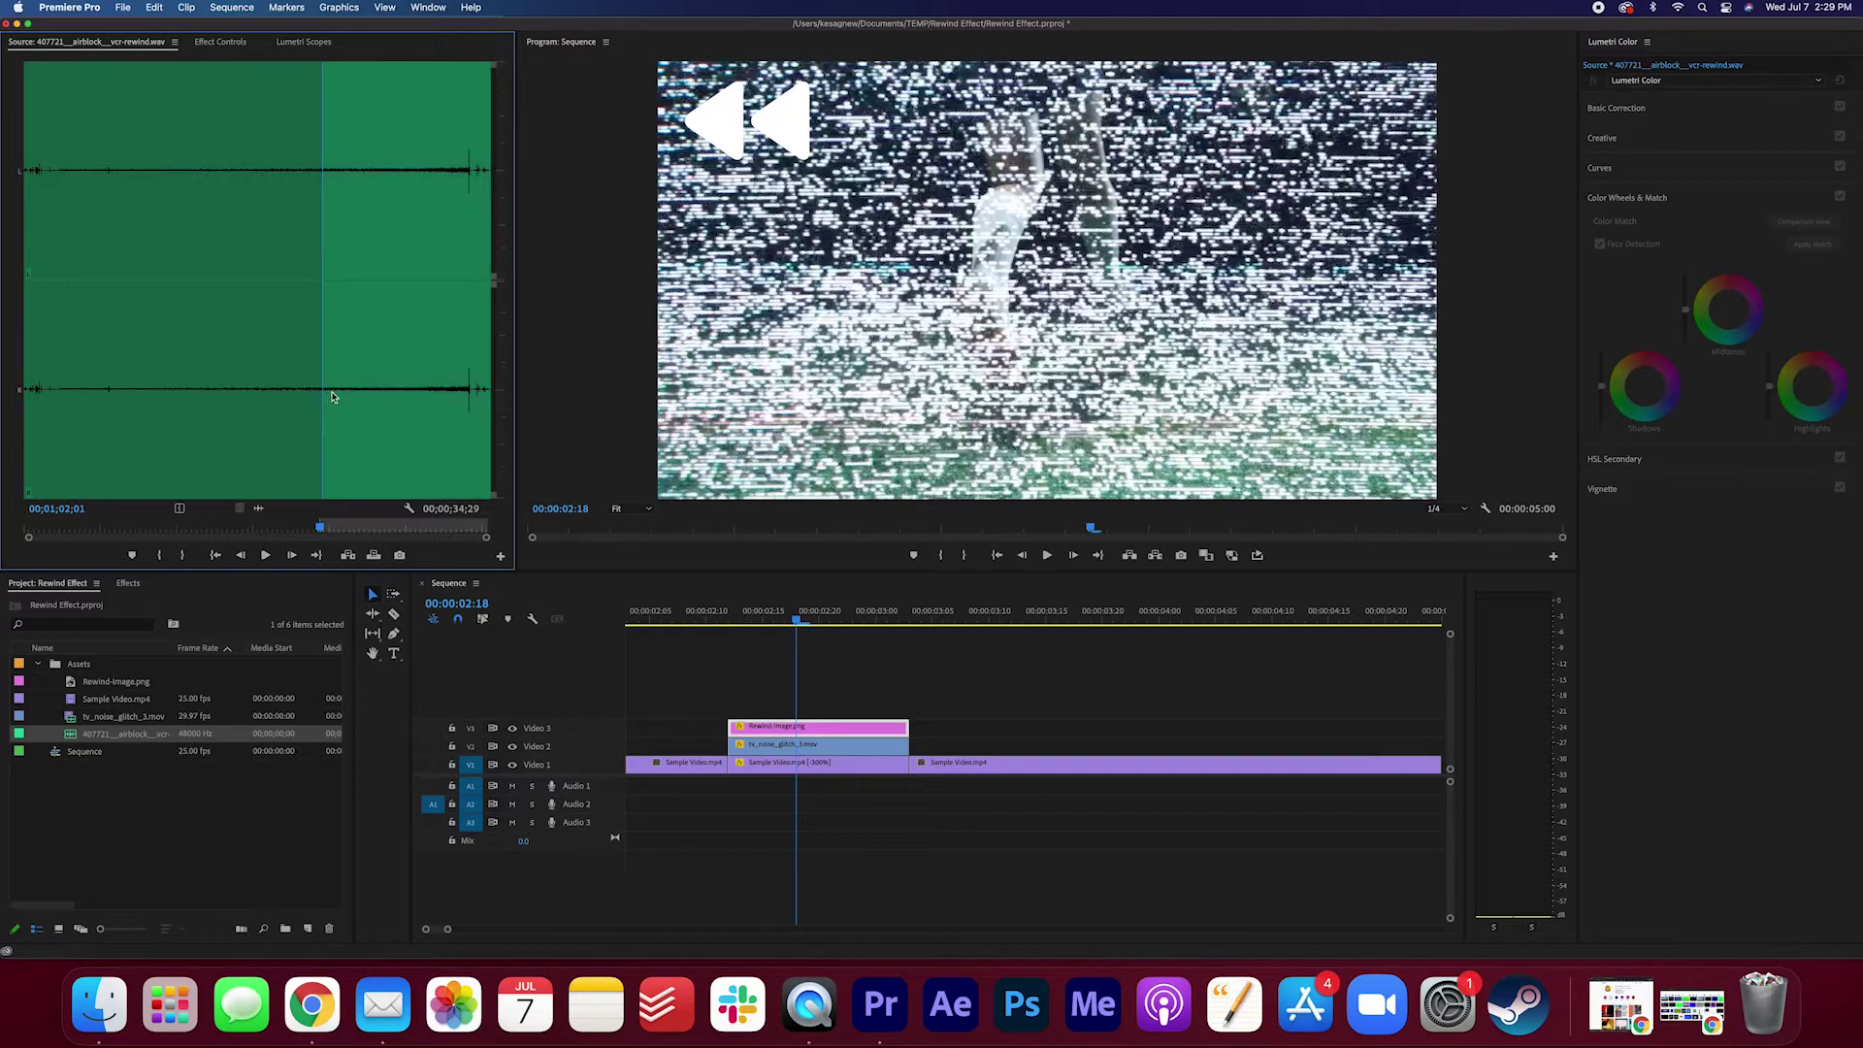
{"action": "left_click", "coordinate": [345, 393]}
{"action": "key", "text": "o"}
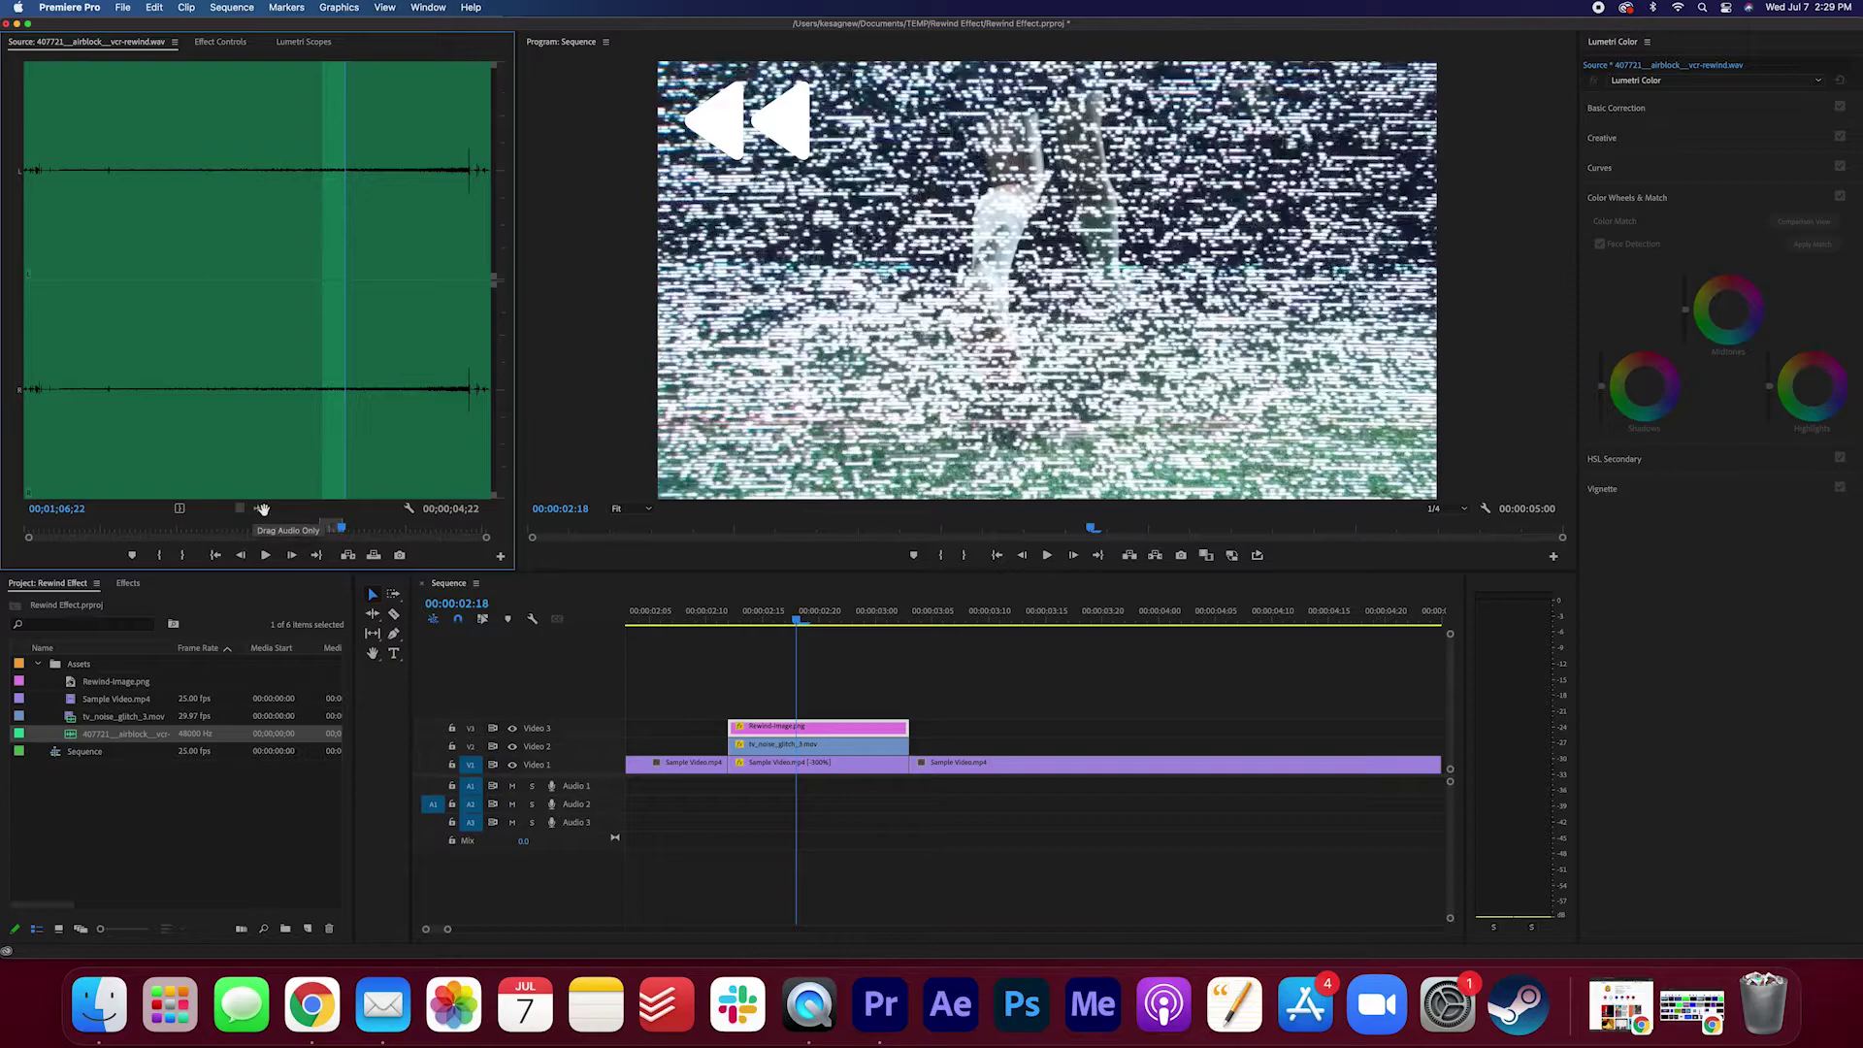
- Place the rewind sound on Audio 1 and cut it off where the overlay ends
{"action": "left_click_drag", "start_coordinate": [480, 508], "coordinate": [733, 784]}
{"action": "left_click_drag", "start_coordinate": [828, 622], "coordinate": [921, 625]}
{"action": "left_click", "coordinate": [934, 793]}
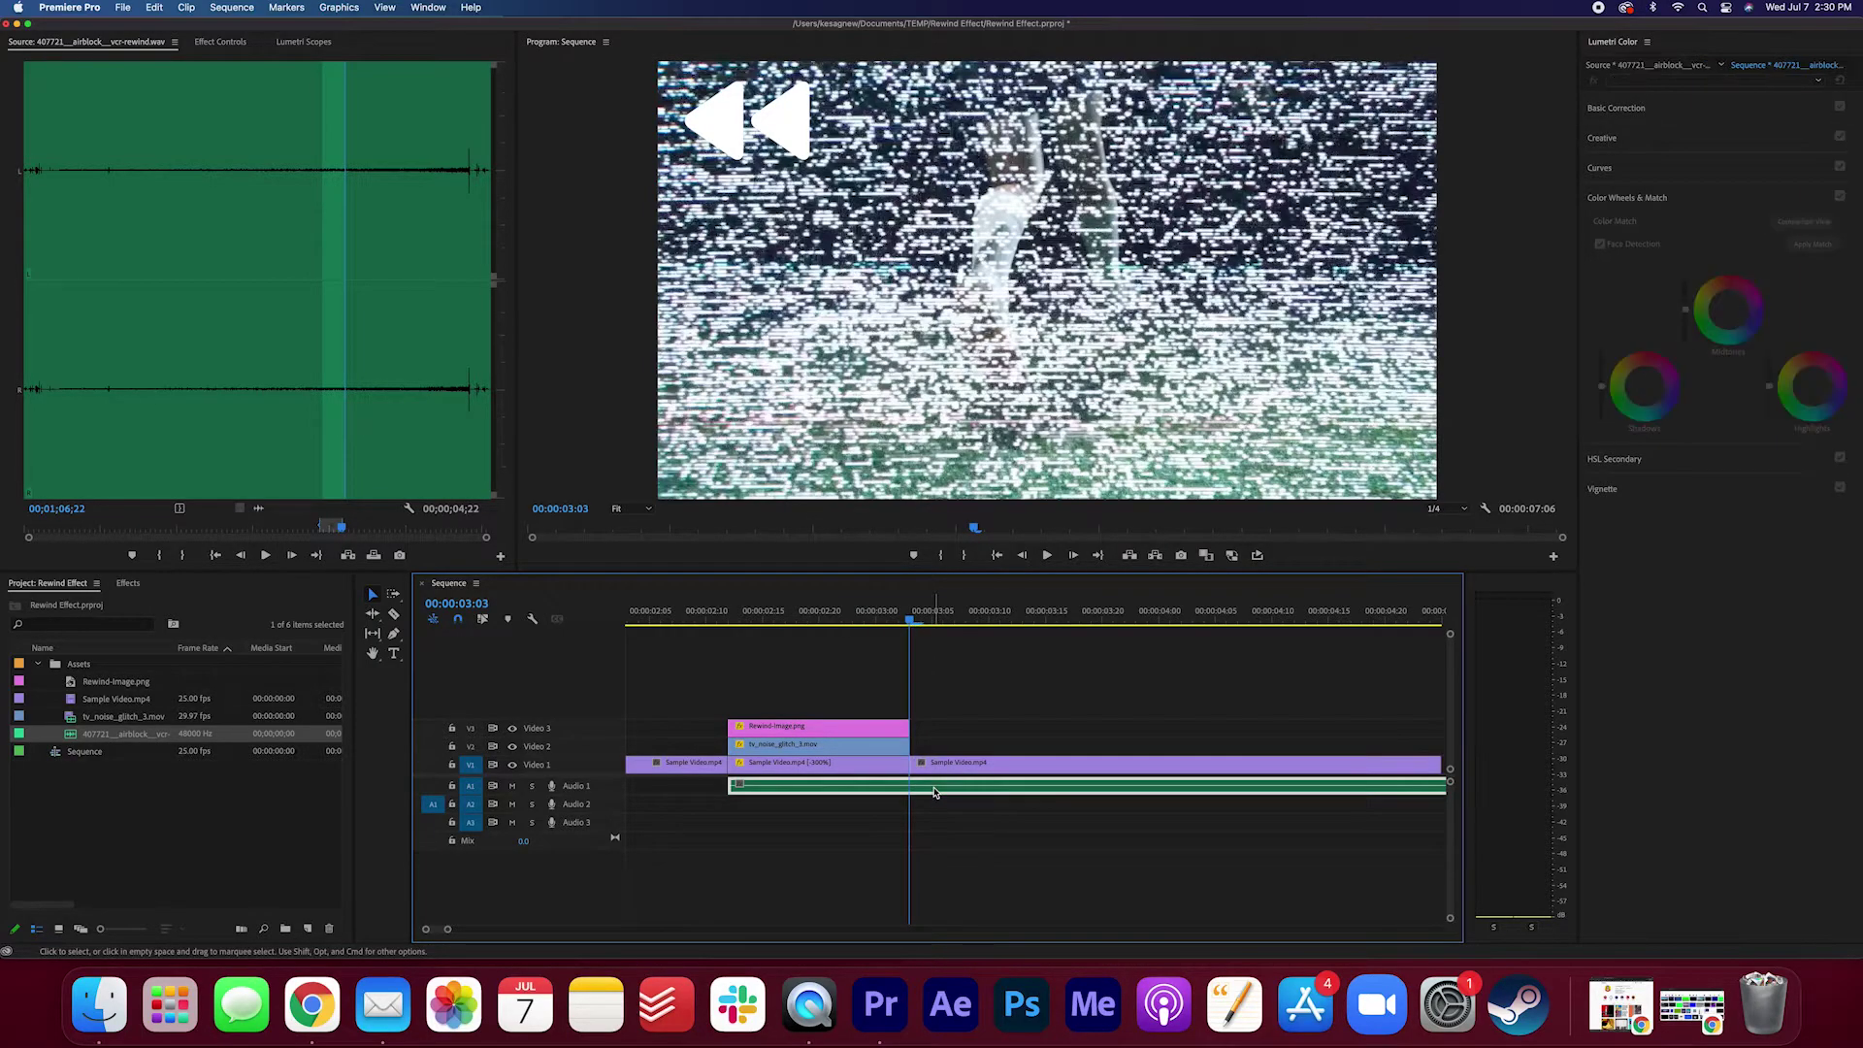
{"action": "key", "text": "super+k"}
{"action": "left_click", "coordinate": [934, 793]}
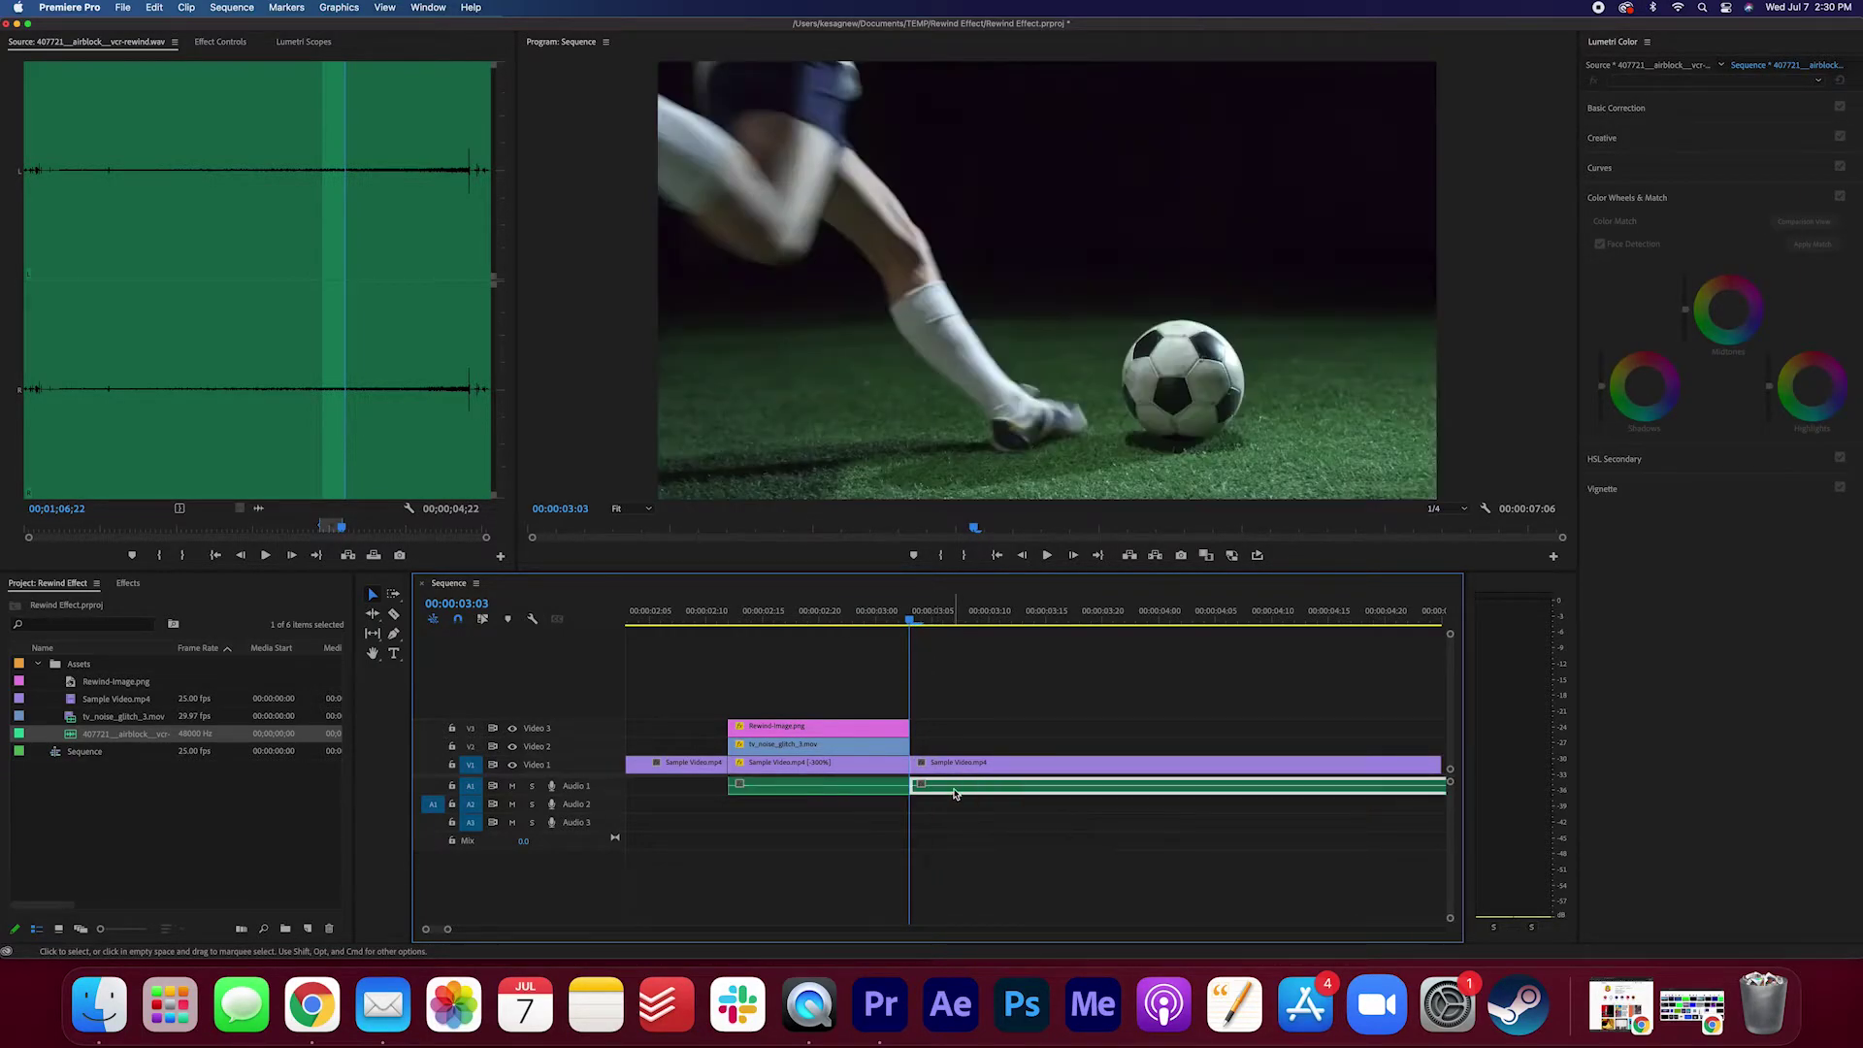
{"action": "key", "text": "Delete"}
- Make the rewind sound louder by setting Audio Gain's Adjust Gain to 1
{"action": "left_click", "coordinate": [742, 763]}
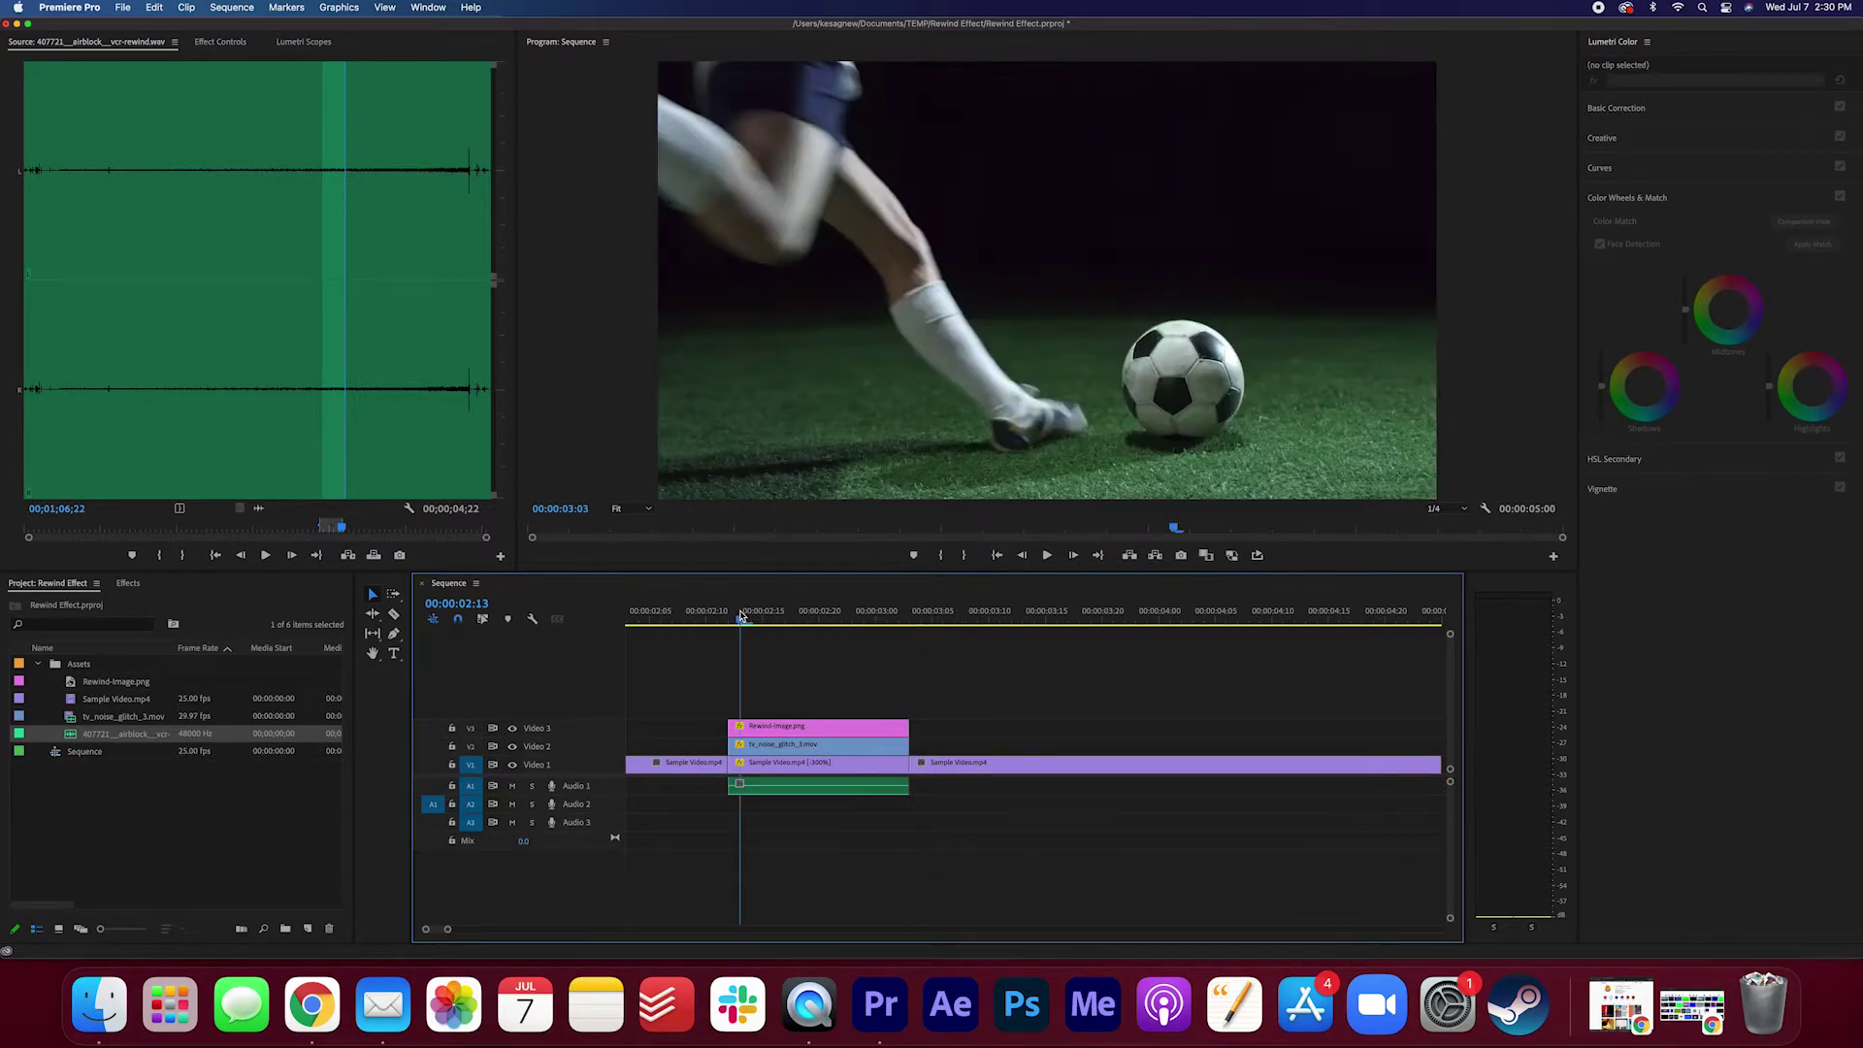
{"action": "left_click", "coordinate": [798, 791]}
{"action": "right_click", "coordinate": [809, 791]}
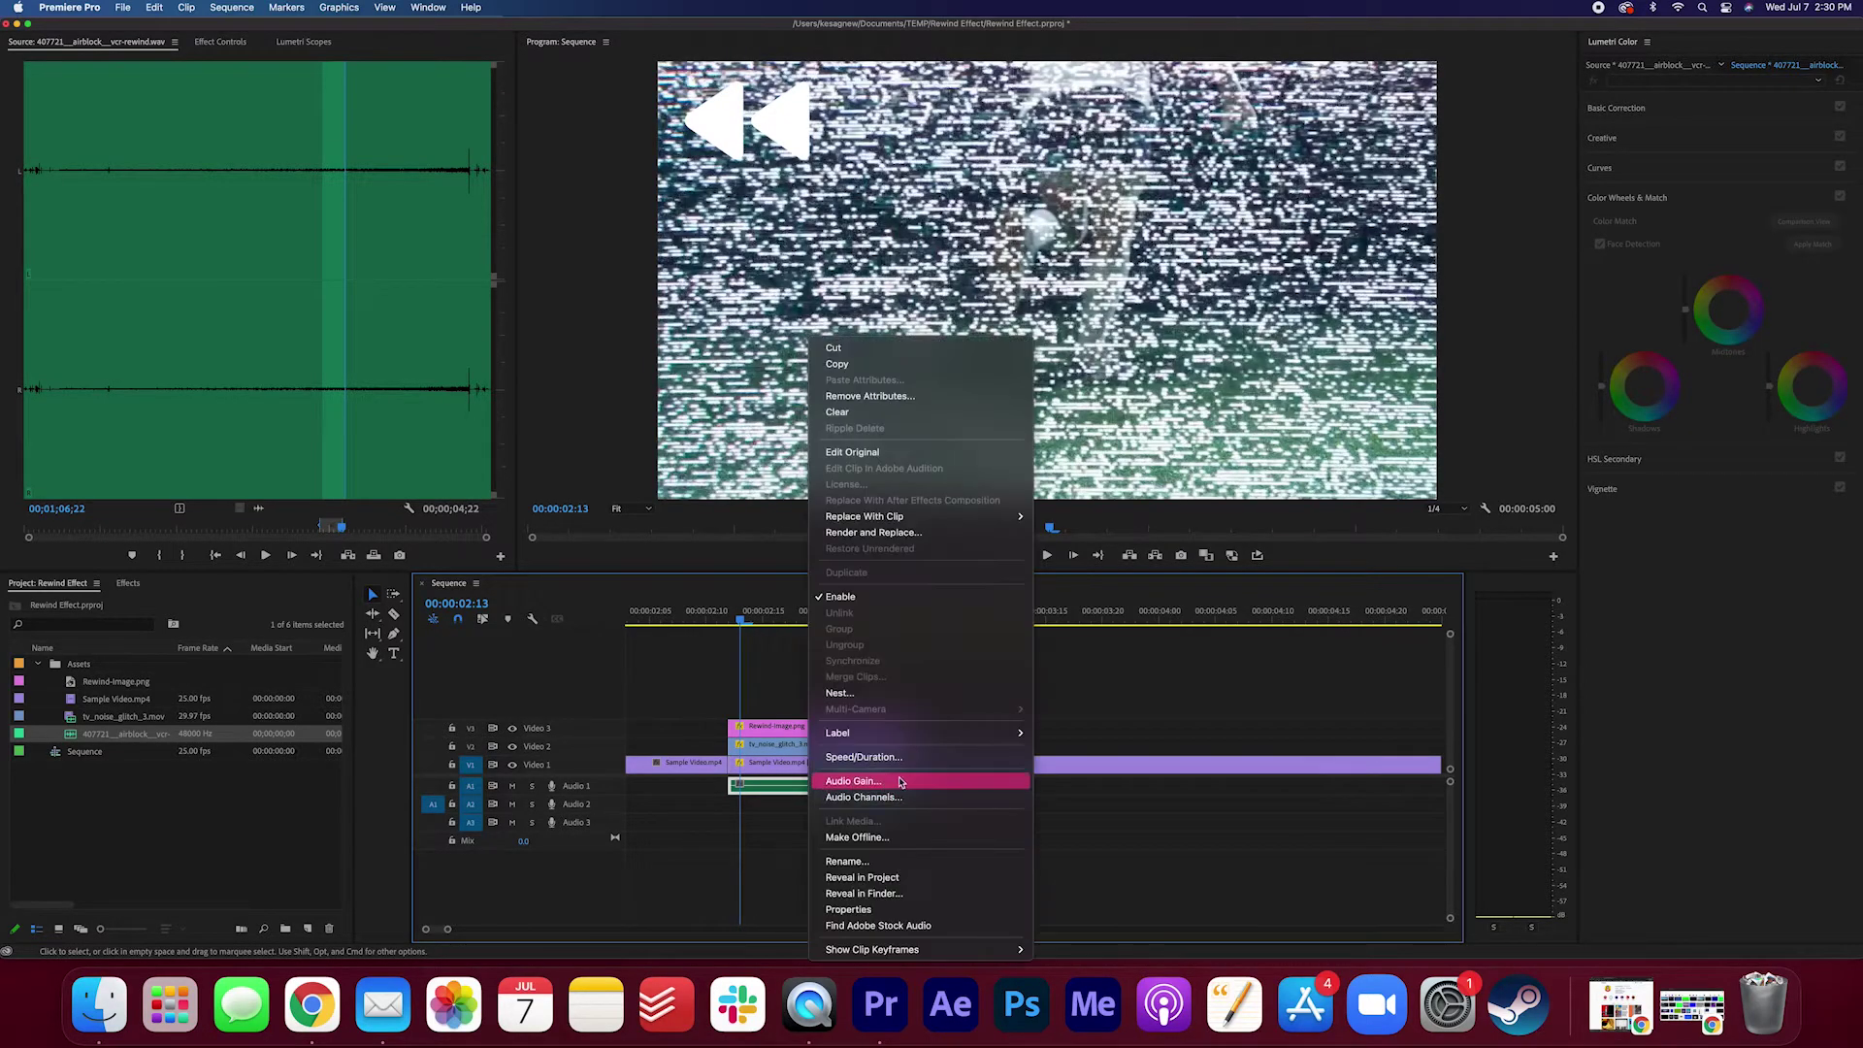
{"action": "left_click", "coordinate": [898, 786]}
{"action": "type", "text": "15"}
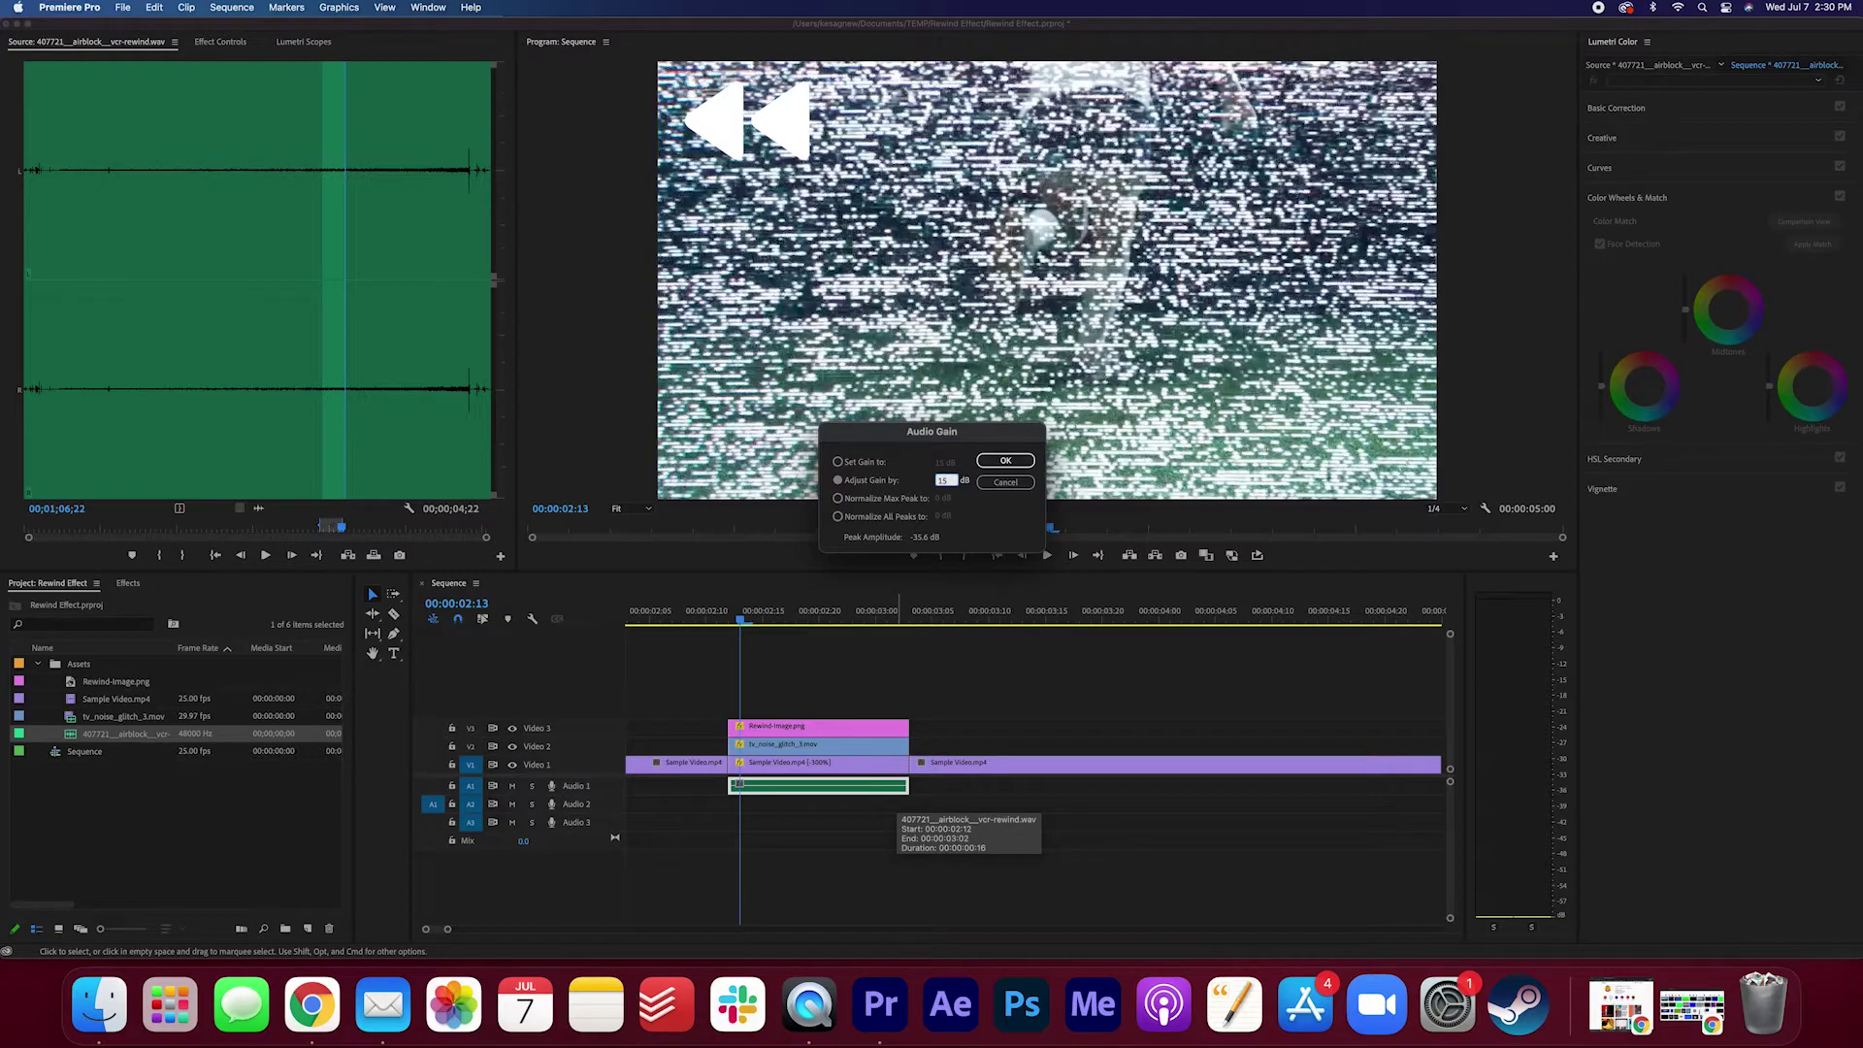
{"action": "key", "text": "Return"}
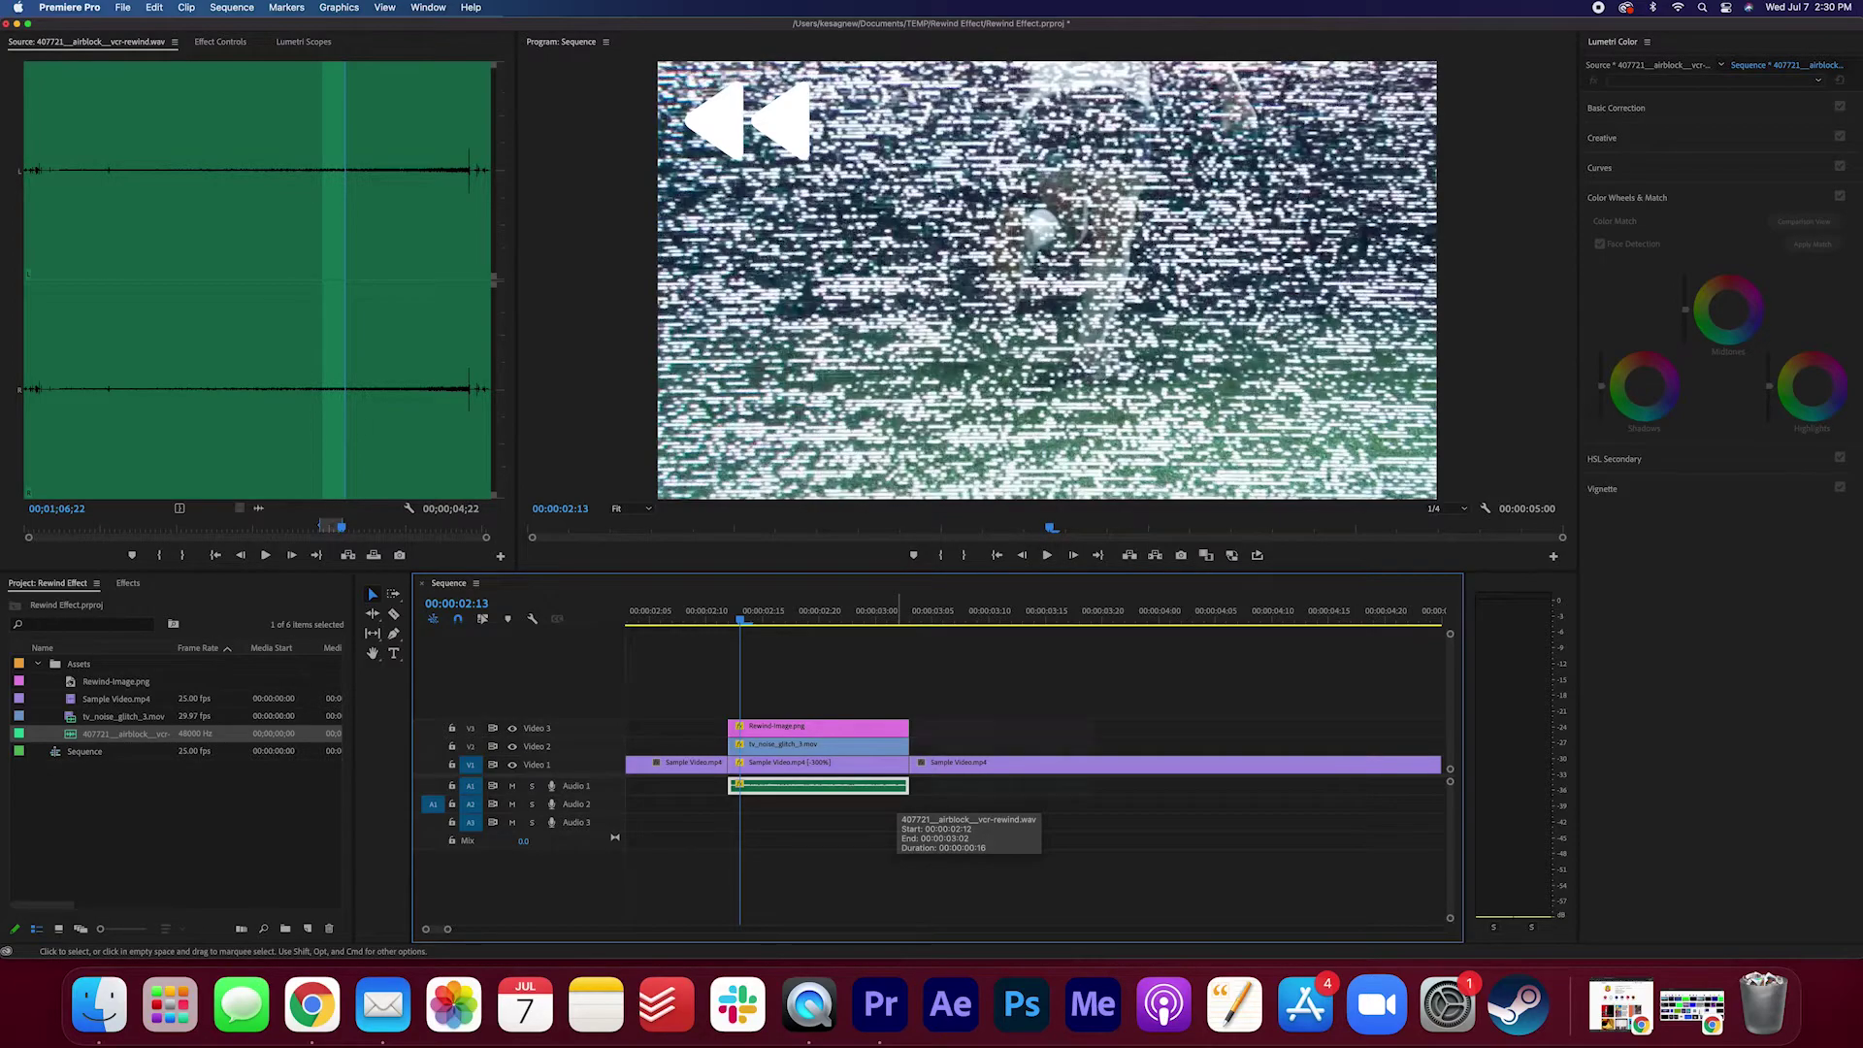
{"action": "left_click", "coordinate": [680, 728]}
{"action": "key", "text": "="}
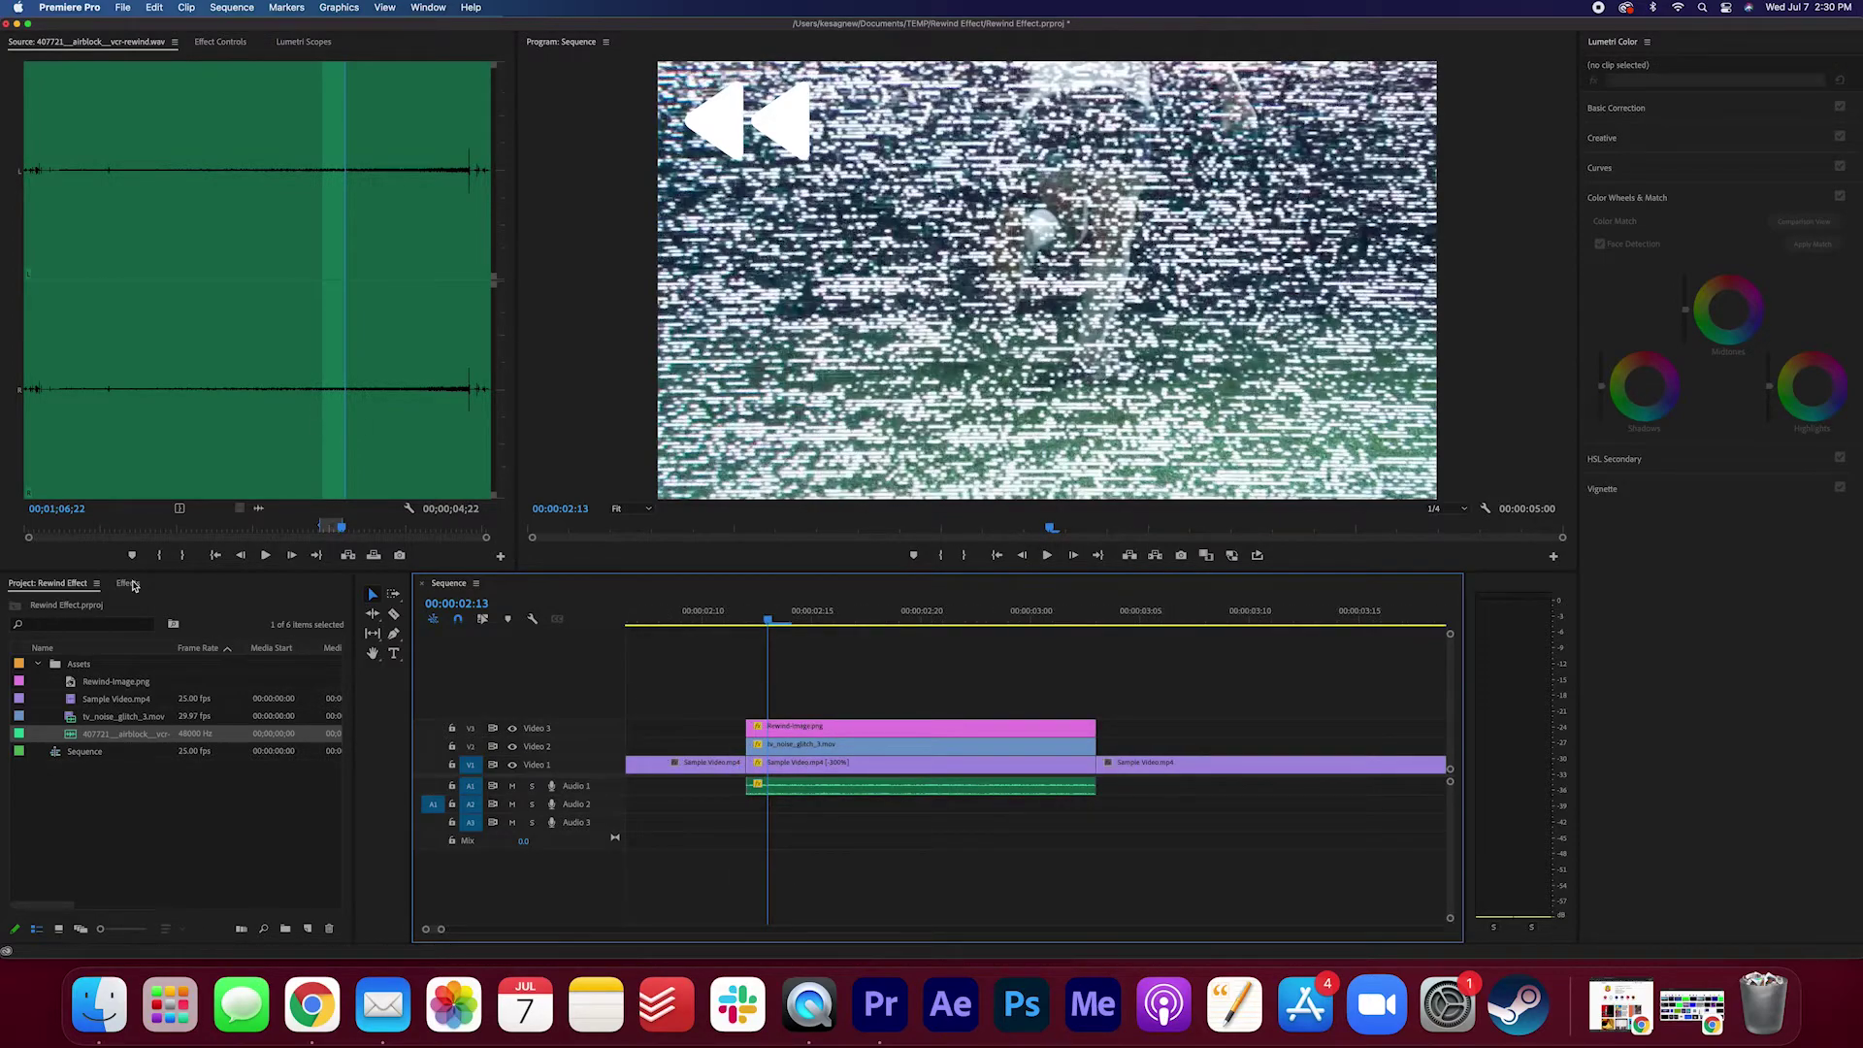
- Search 'const' in Effects and drop the Constant Power crossfade onto the rewind sound clip on A1
{"action": "left_click", "coordinate": [127, 583]}
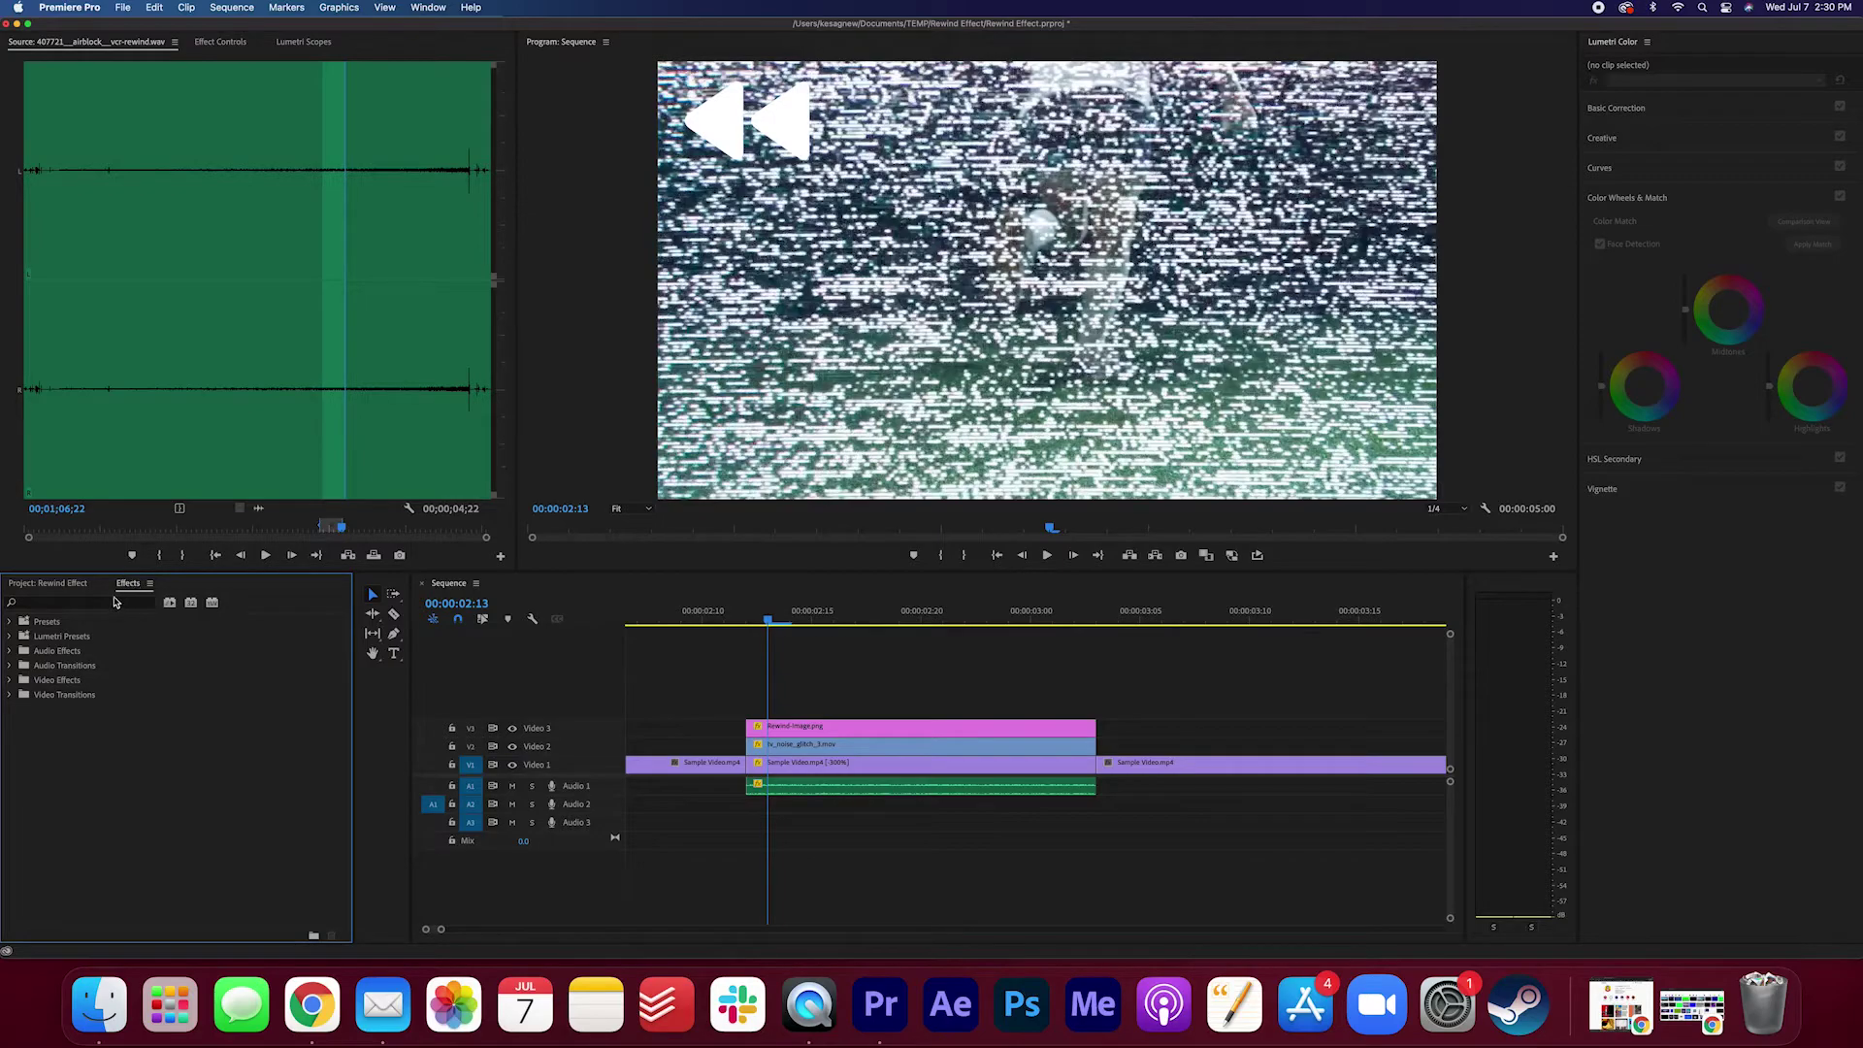
{"action": "left_click", "coordinate": [110, 606]}
{"action": "type", "text": "const"}
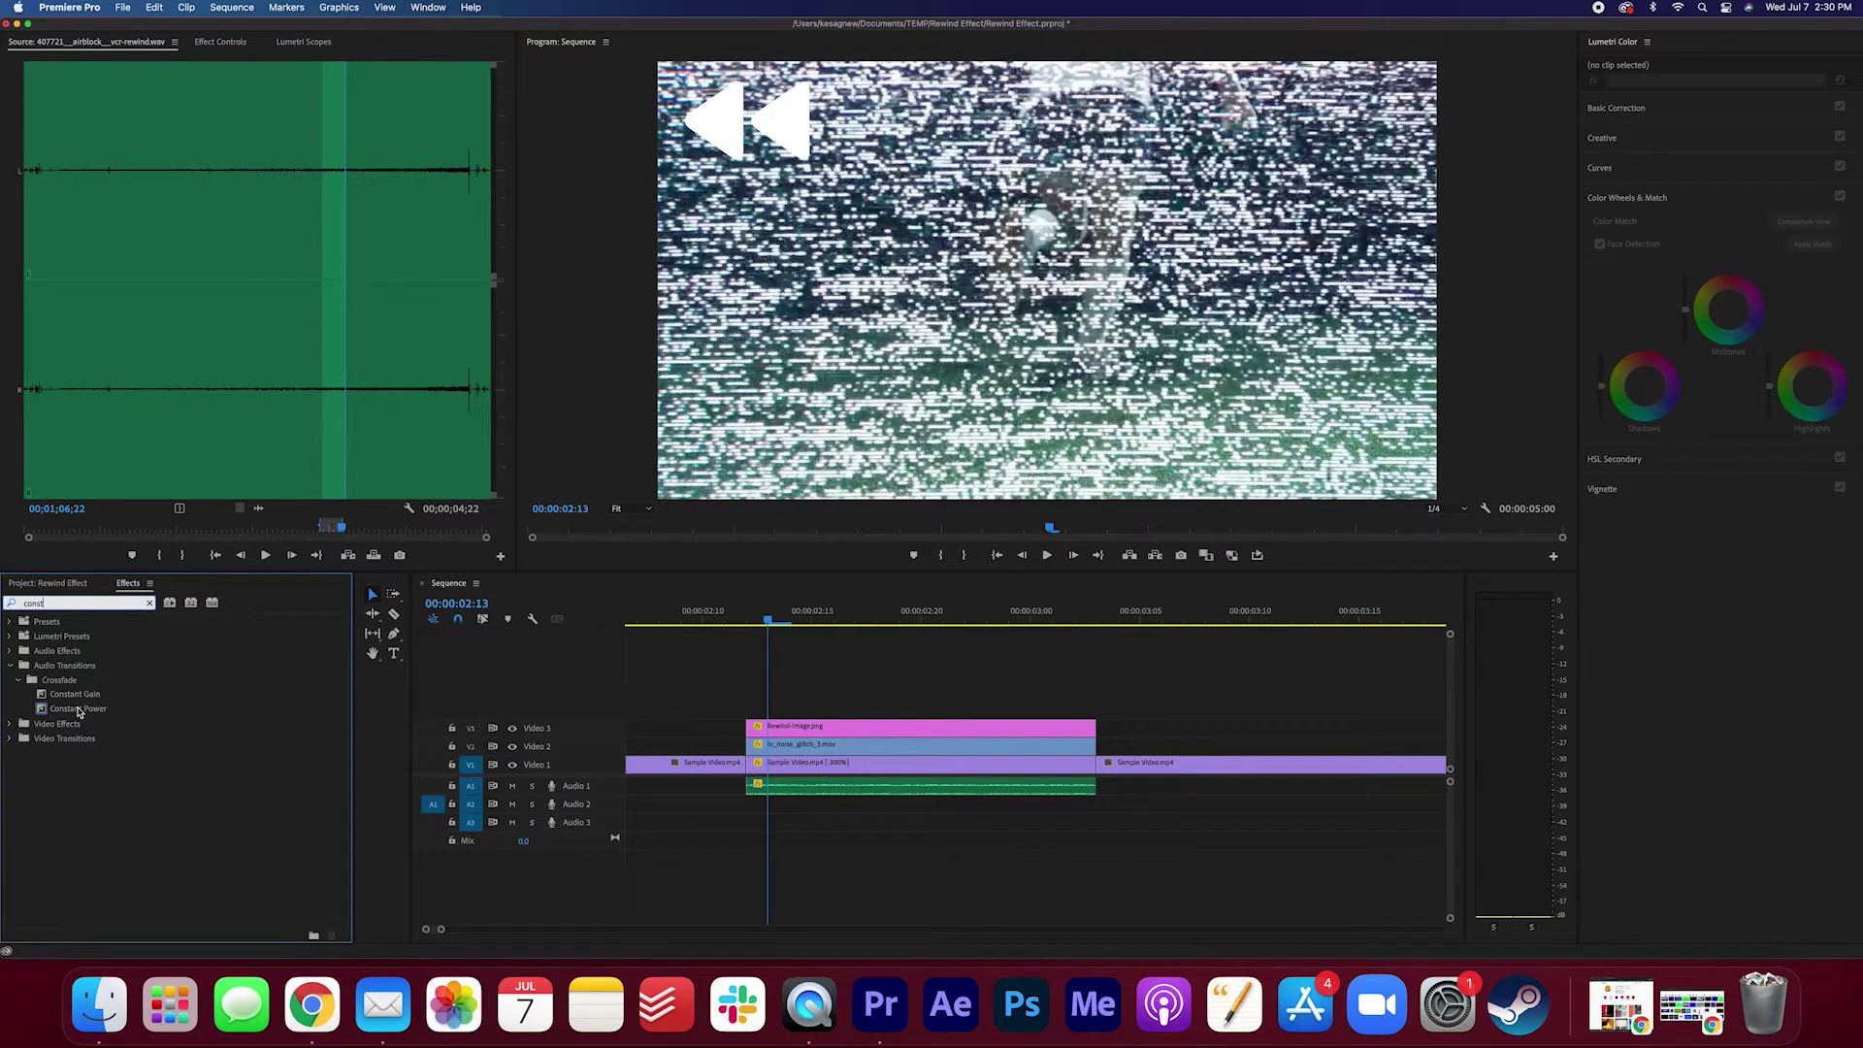
{"action": "left_click_drag", "start_coordinate": [79, 711], "coordinate": [753, 789]}
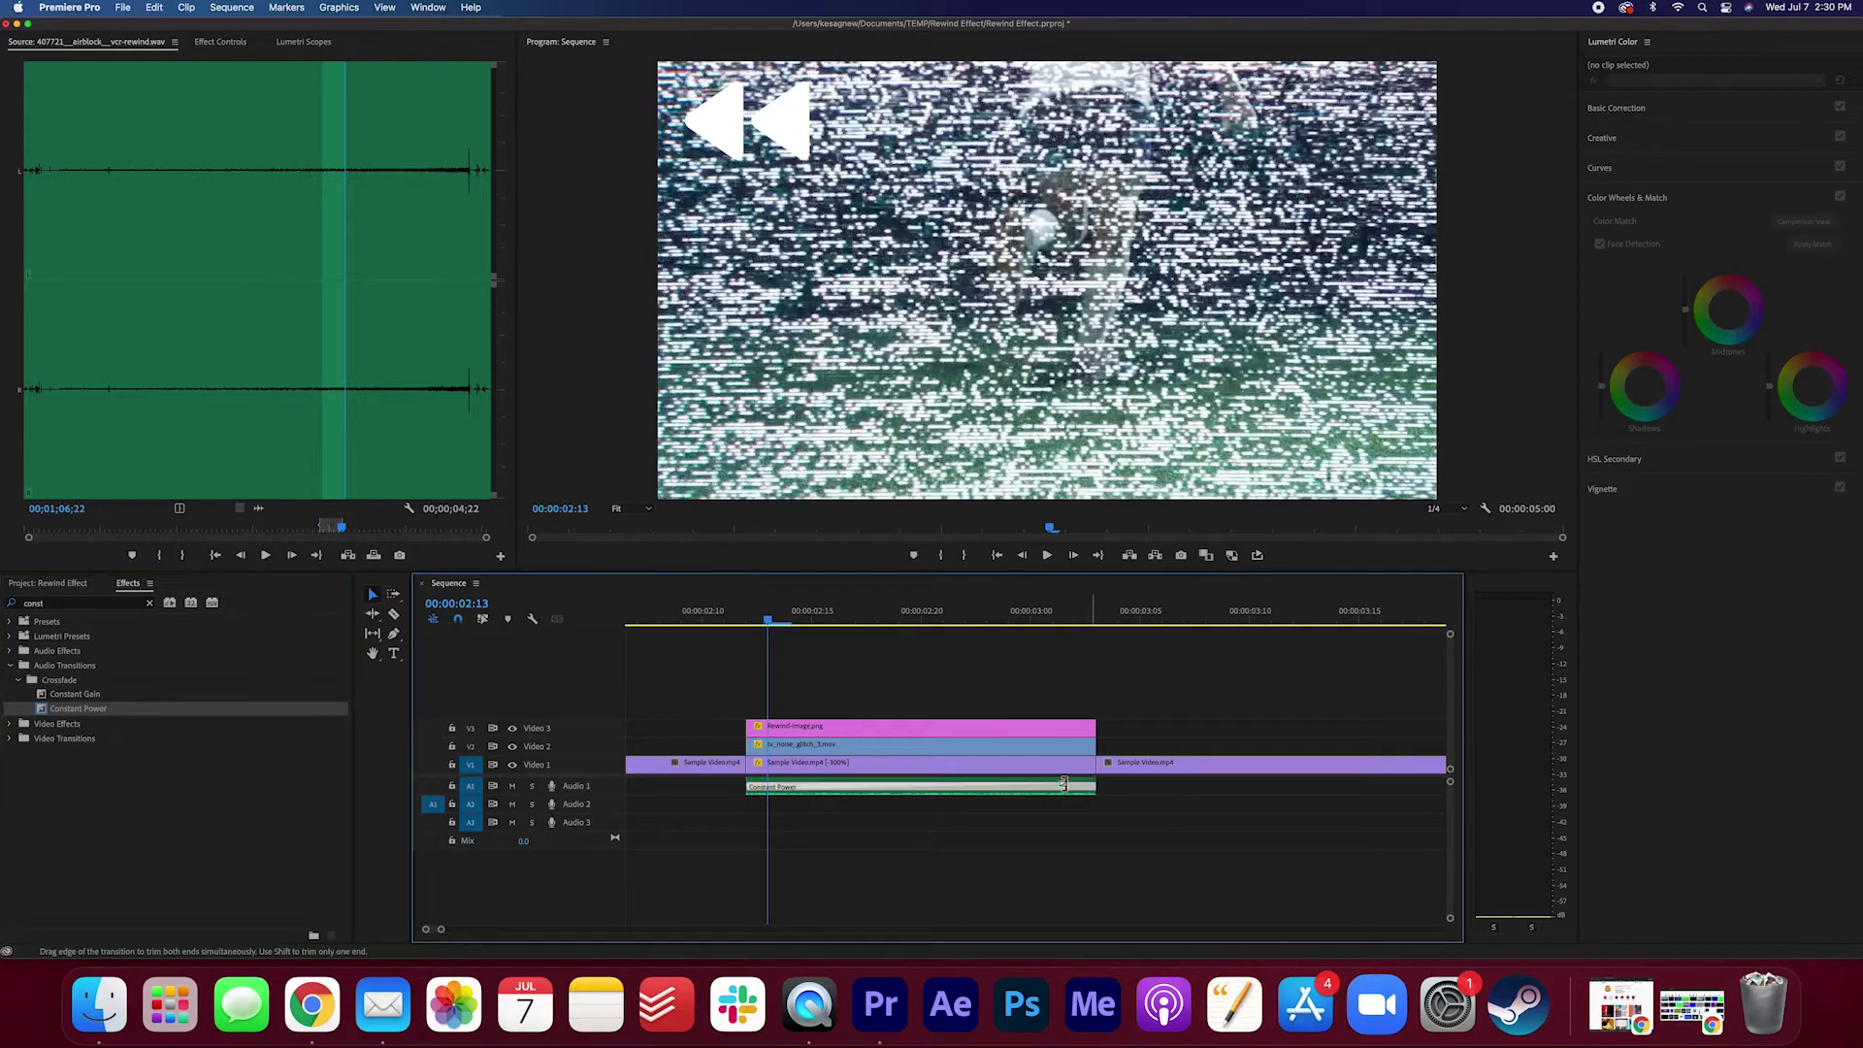
{"action": "scroll", "coordinate": [531, 767], "scroll_direction": "up", "scroll_amount": 1}
{"action": "left_click_drag", "start_coordinate": [78, 709], "coordinate": [1149, 790]}
{"action": "key", "text": "minus"}
{"action": "key", "text": "minus"}
{"action": "key", "text": "minus"}
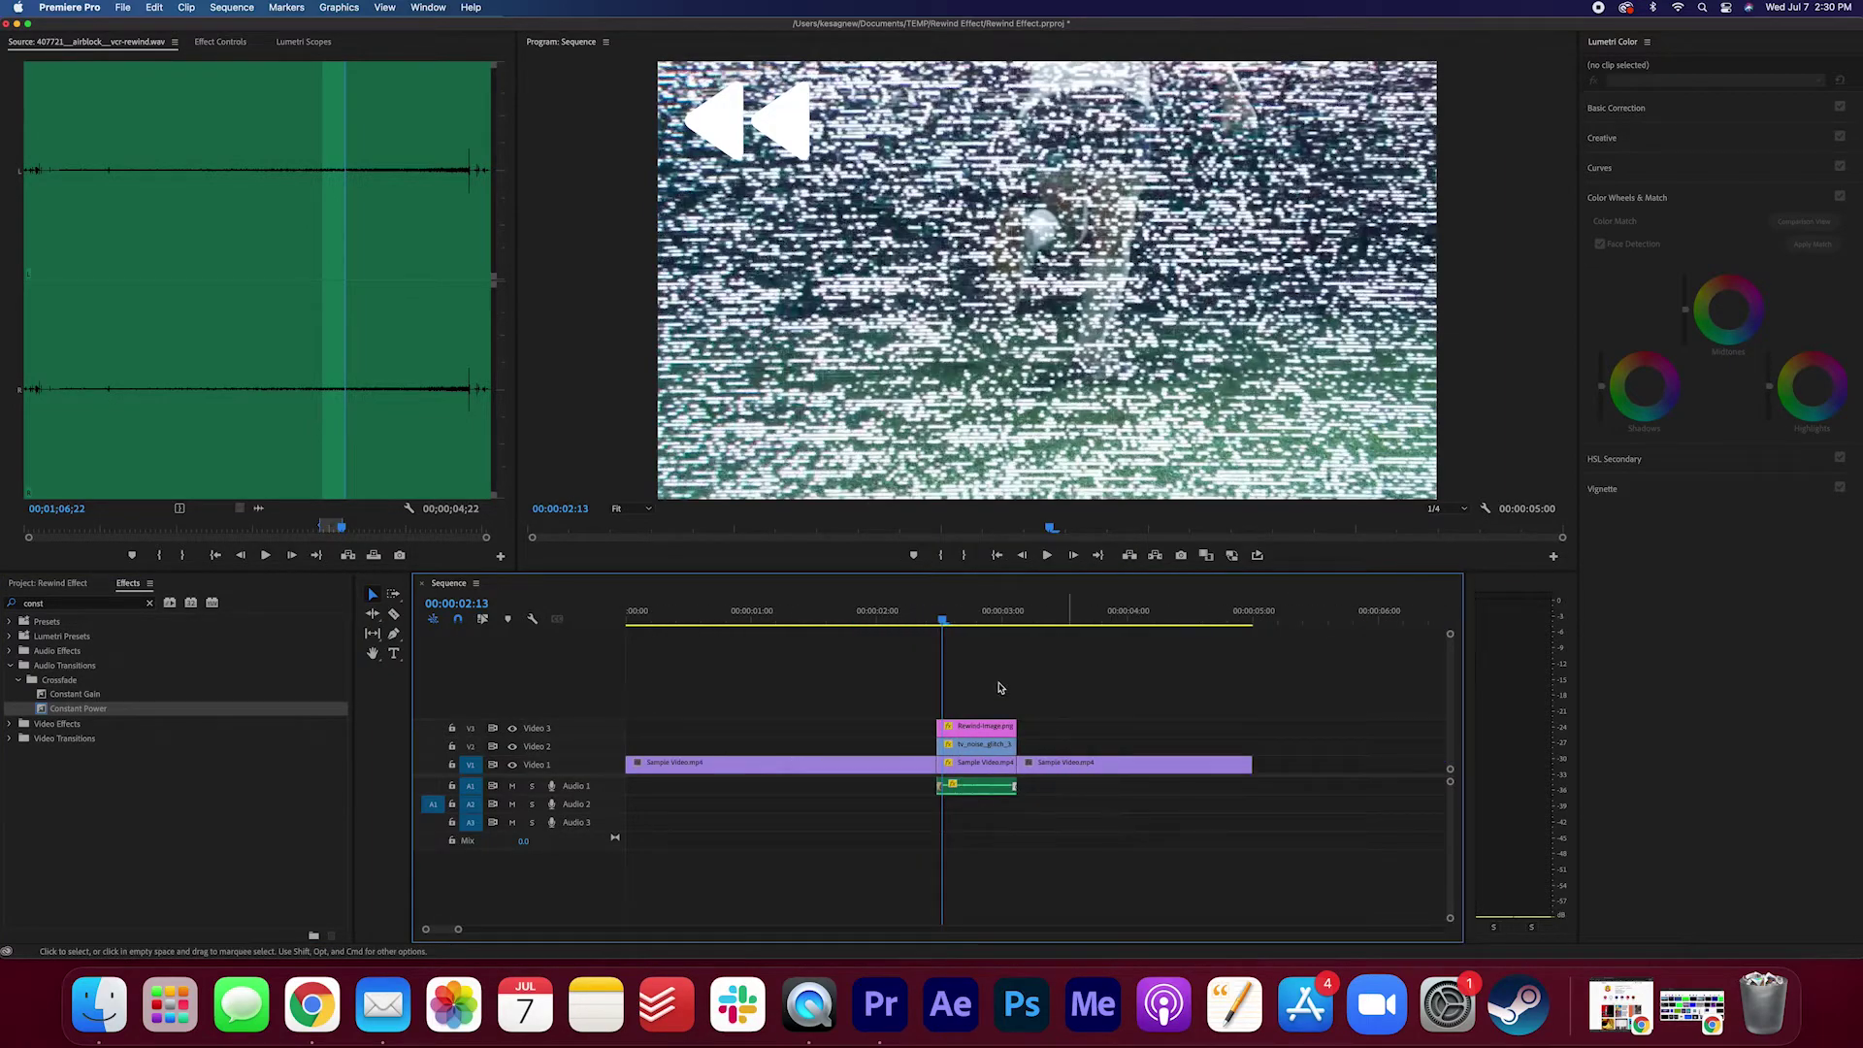
{"action": "left_click", "coordinate": [876, 615]}
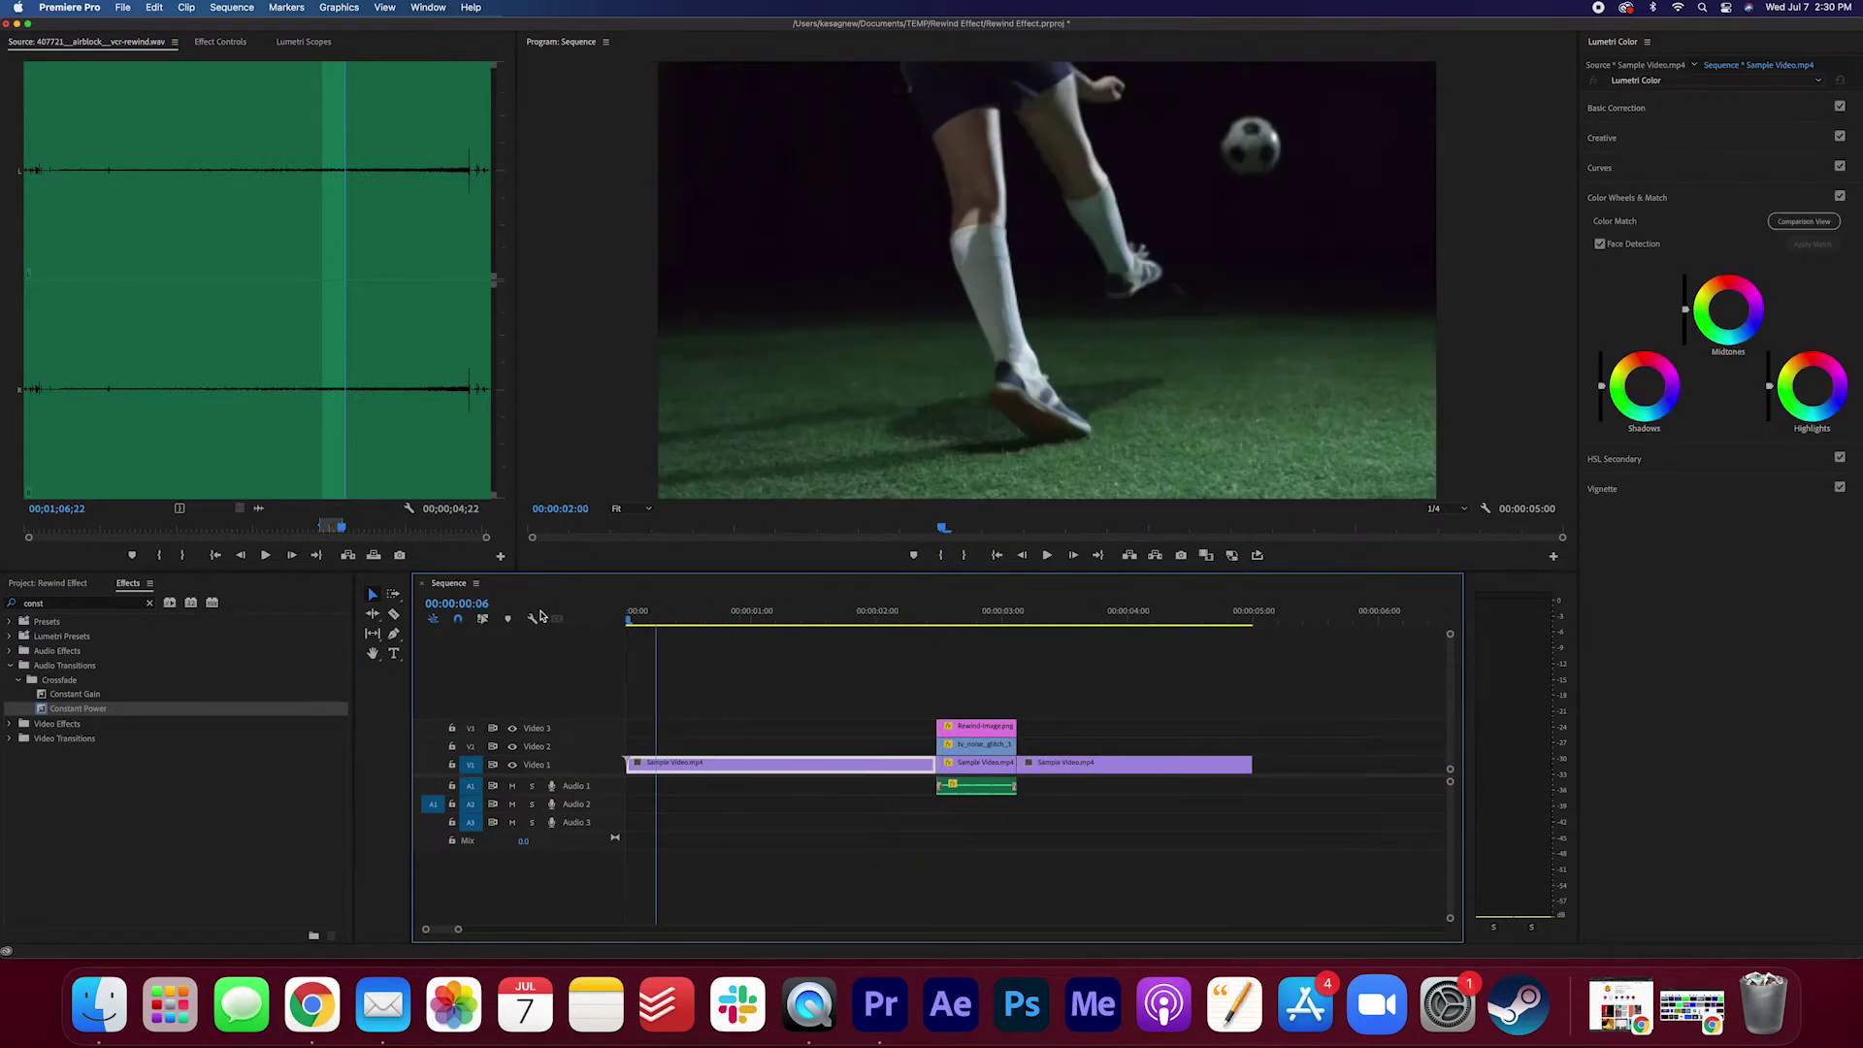